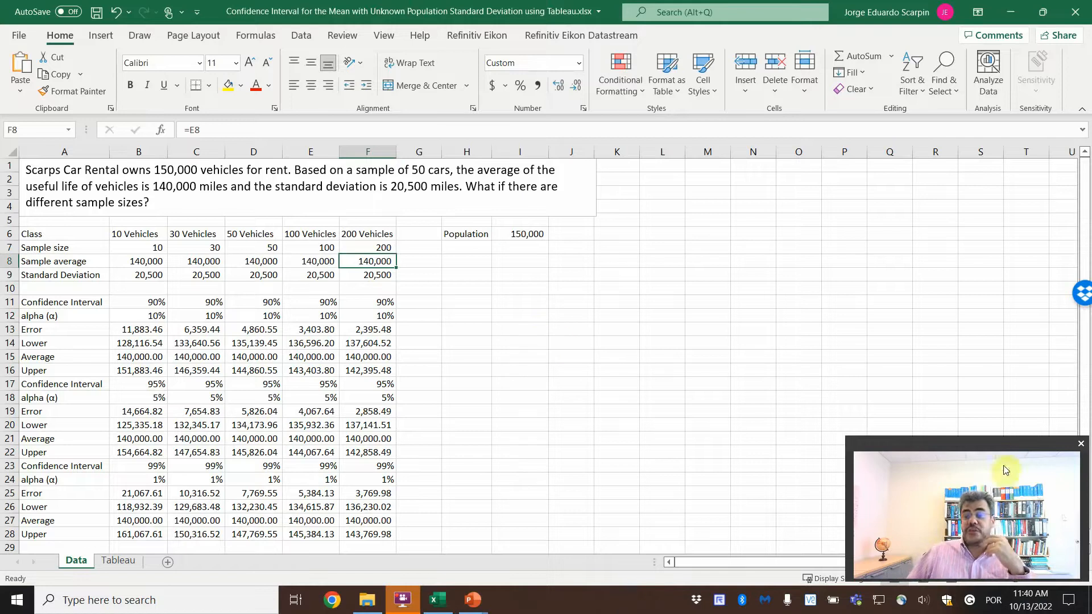
Step: Examine the Data sheet's sample averages, standard deviations, 90% confidence levels and the Error formula for 10 vehicles
{"action": "left_click_drag", "start_coordinate": [995, 447], "coordinate": [997, 410]}
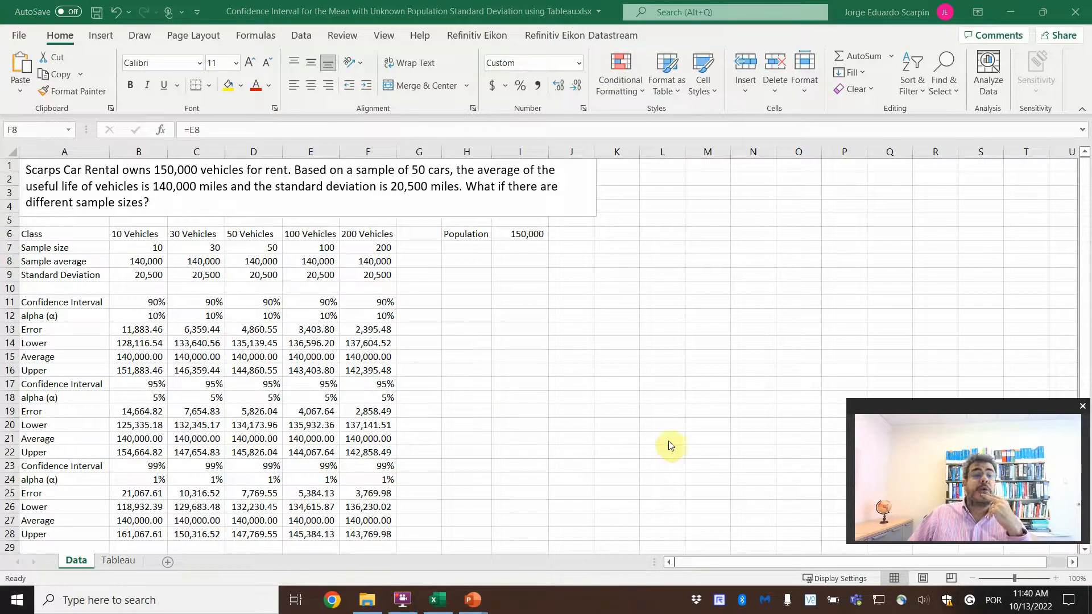
{"action": "left_click", "coordinate": [1055, 579]}
{"action": "scroll", "coordinate": [512, 445], "scroll_direction": "up", "scroll_amount": 1}
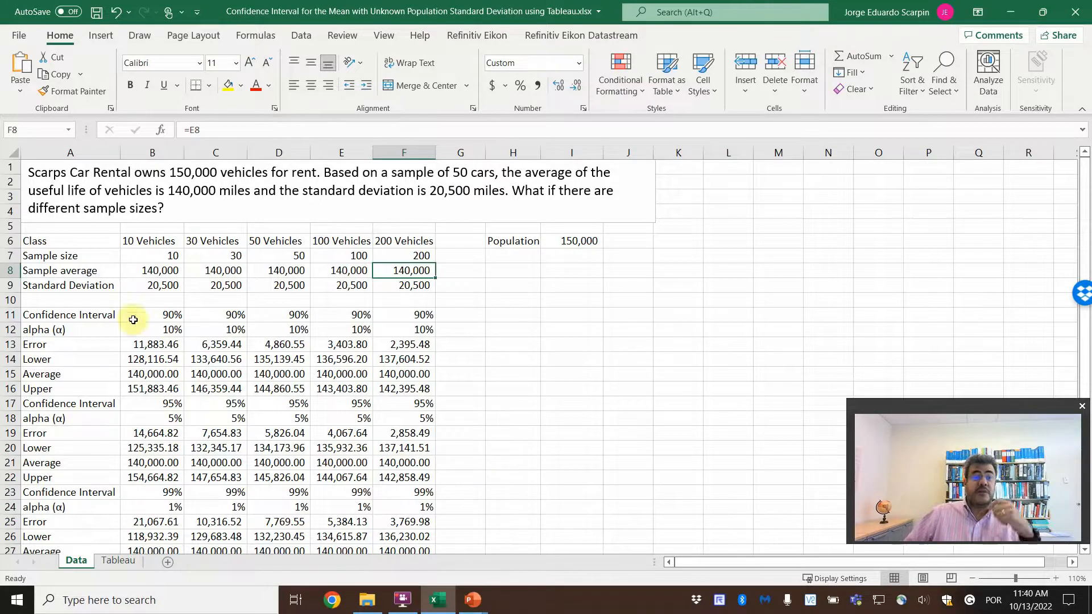
{"action": "left_click_drag", "start_coordinate": [165, 276], "coordinate": [391, 284]}
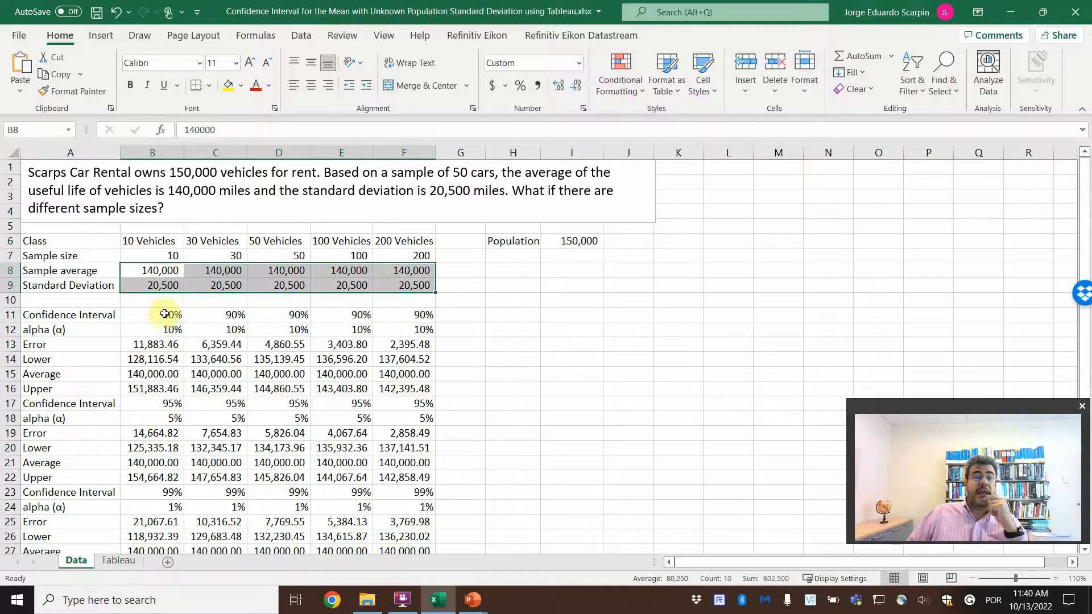
{"action": "left_click_drag", "start_coordinate": [164, 314], "coordinate": [400, 313]}
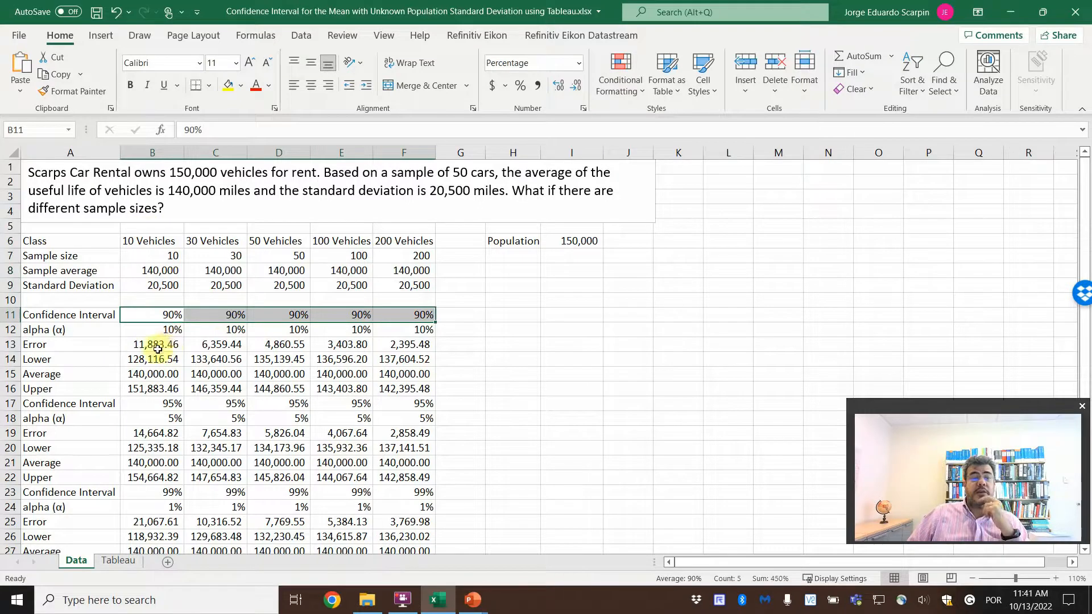
{"action": "left_click_drag", "start_coordinate": [157, 346], "coordinate": [383, 346]}
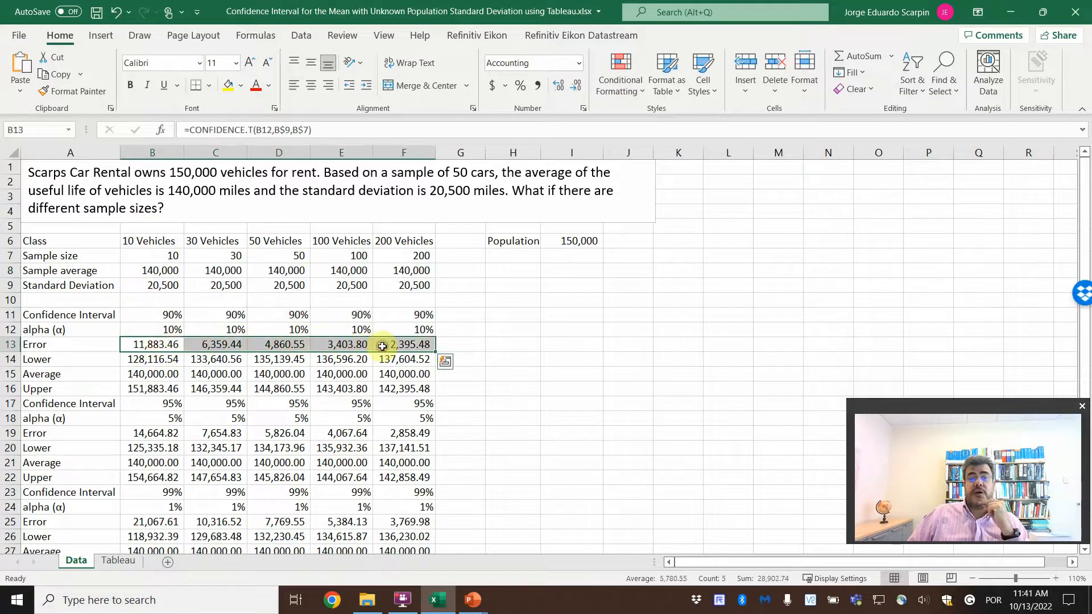
{"action": "left_click", "coordinate": [171, 344]}
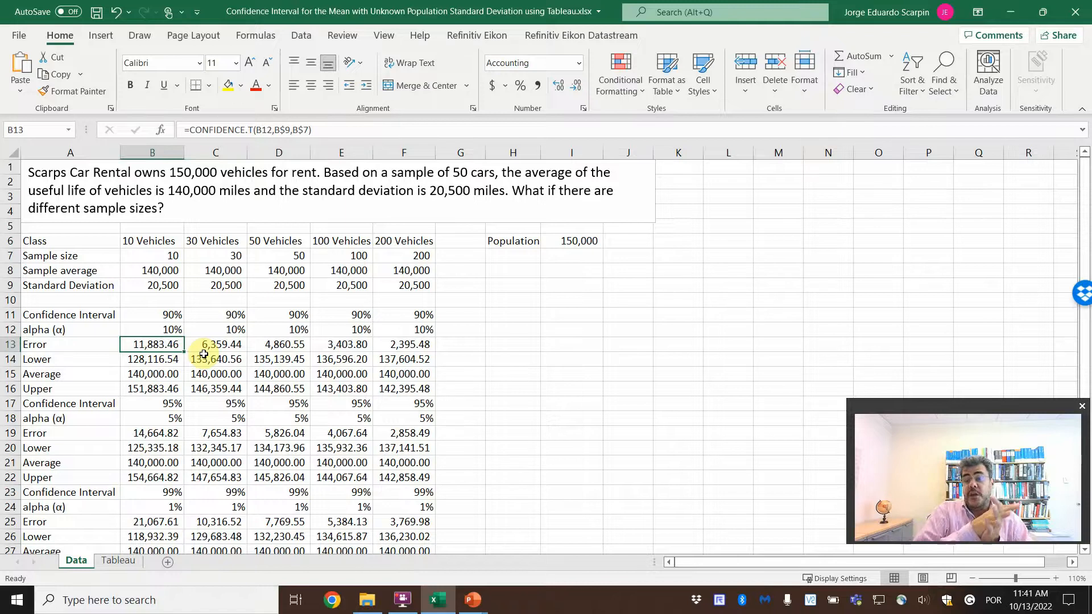
Step: Check the Error (% Average) row on the Tableau sheet, and inspect the Data sheet's 90% Lower and Upper formulas for 10 vehicles
{"action": "left_click", "coordinate": [119, 561]}
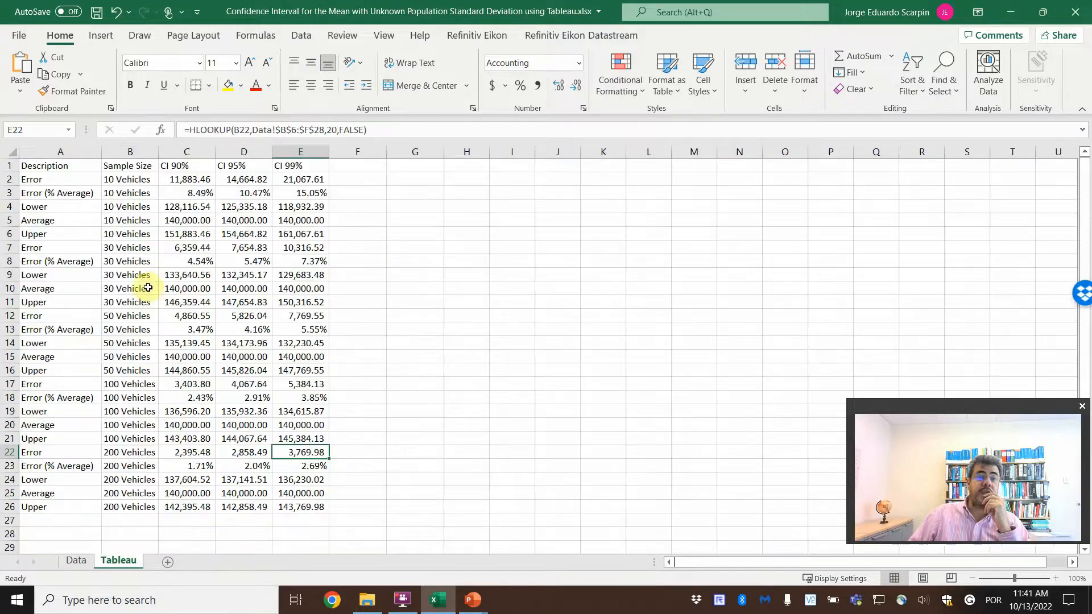
{"action": "left_click", "coordinate": [64, 192]}
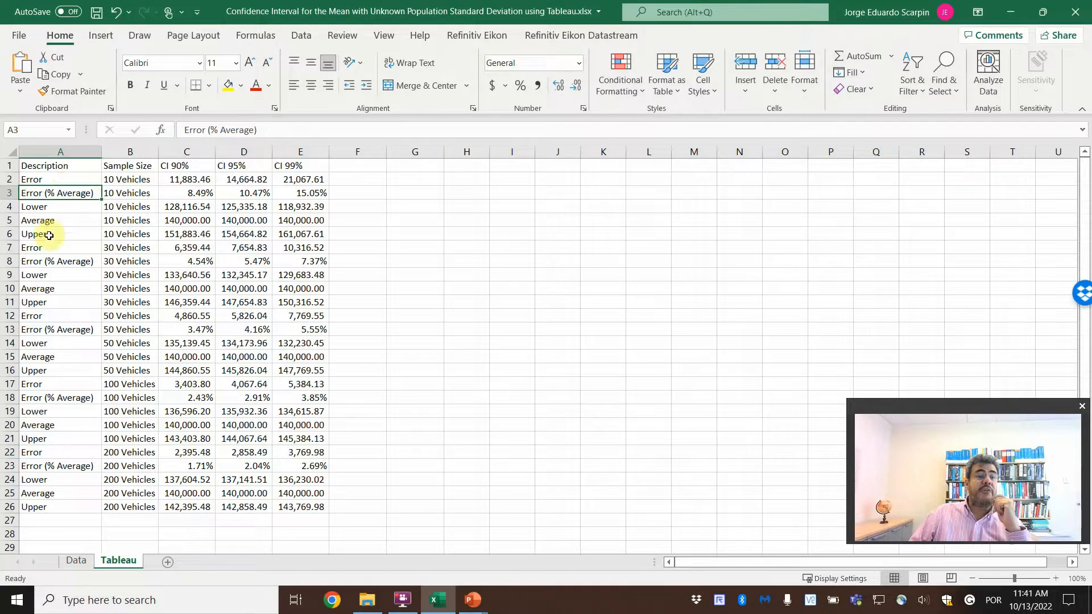
{"action": "left_click", "coordinate": [75, 561]}
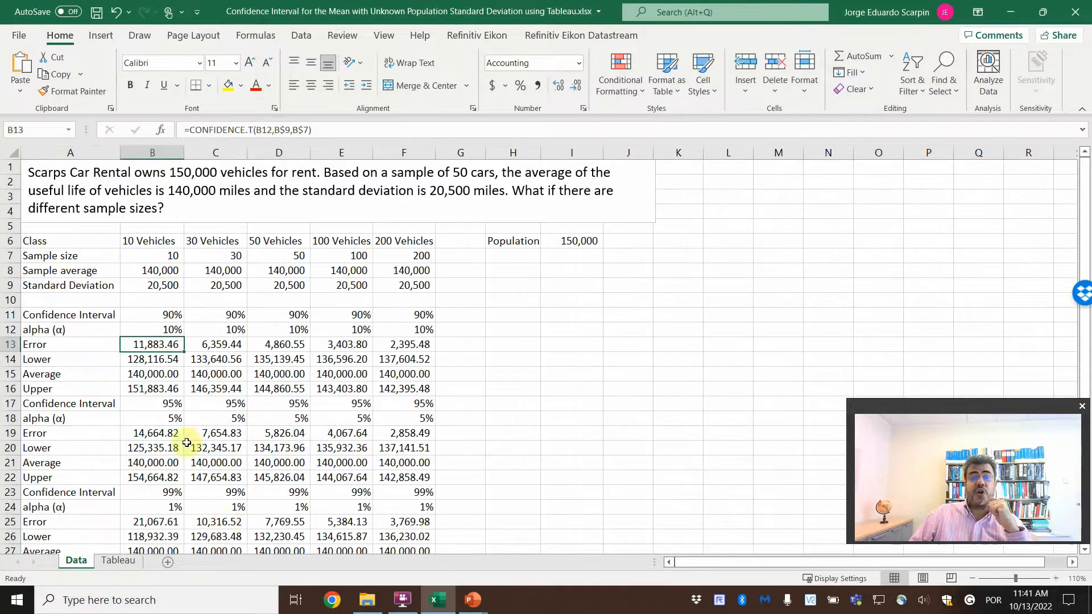
{"action": "left_click", "coordinate": [146, 360]}
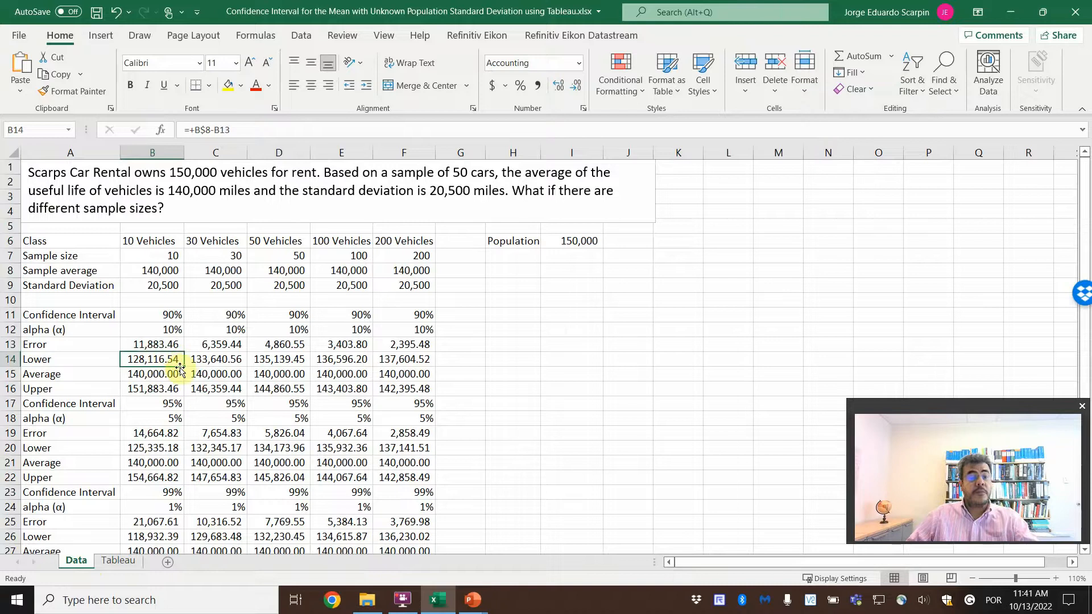
{"action": "key", "text": "XF86AudioLowerVolume"}
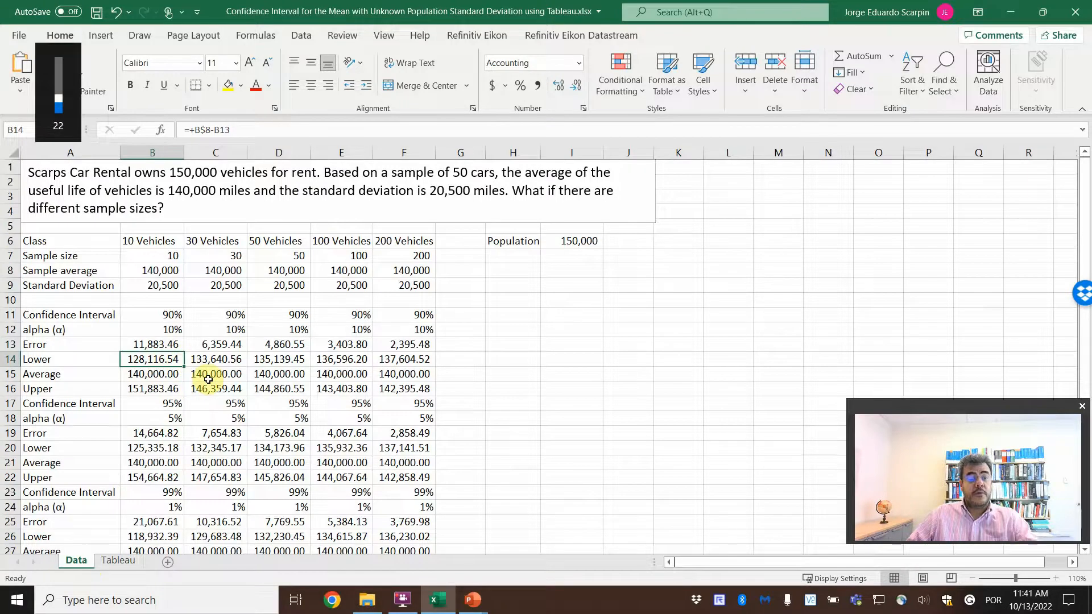
{"action": "double_click", "coordinate": [140, 364]}
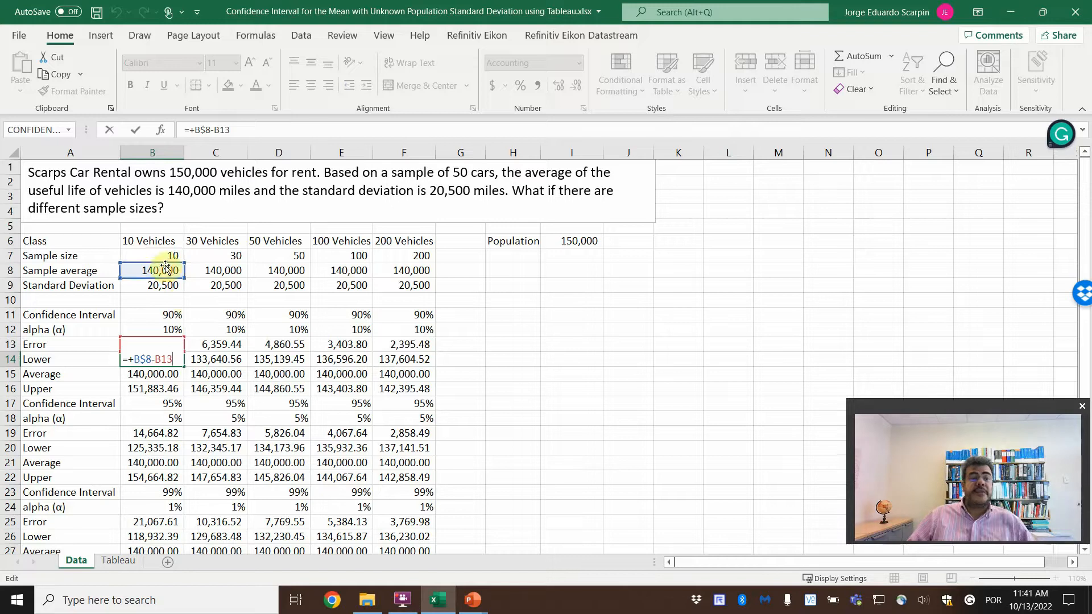
{"action": "left_click", "coordinate": [167, 393]}
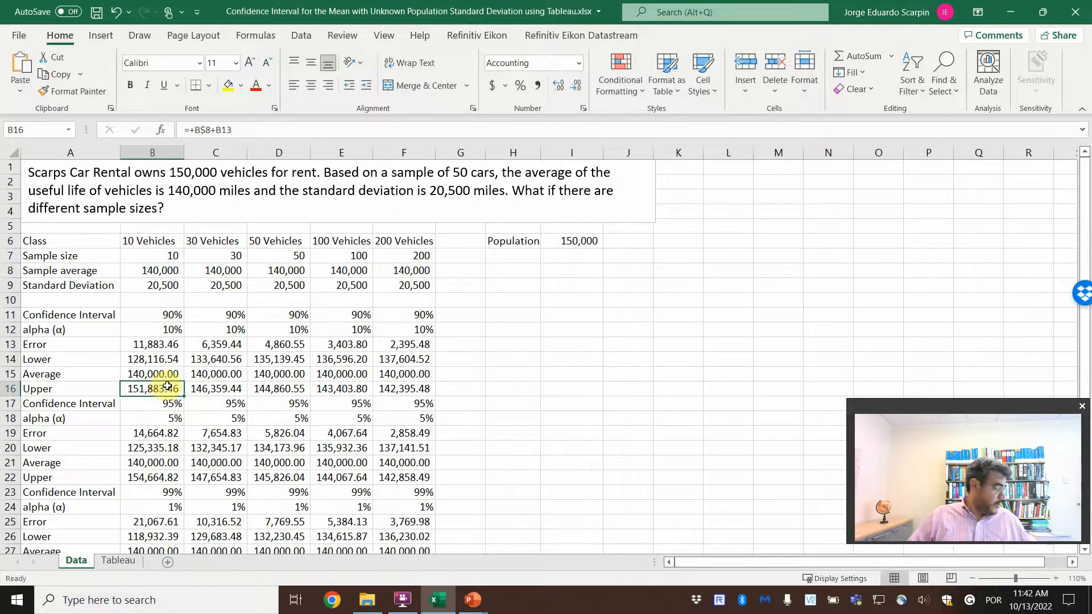
{"action": "double_click", "coordinate": [168, 387]}
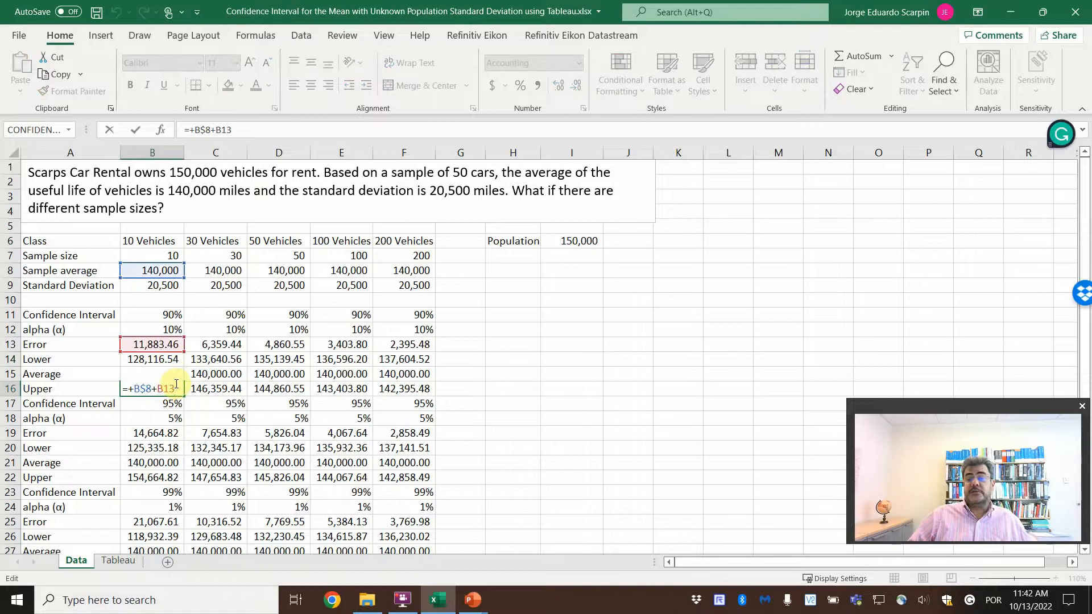
{"action": "key", "text": "Escape"}
Step: Review the CI 90%, CI 95%, CI 99% and Sample Size column headings on the Tableau sheet
{"action": "left_click", "coordinate": [119, 560]}
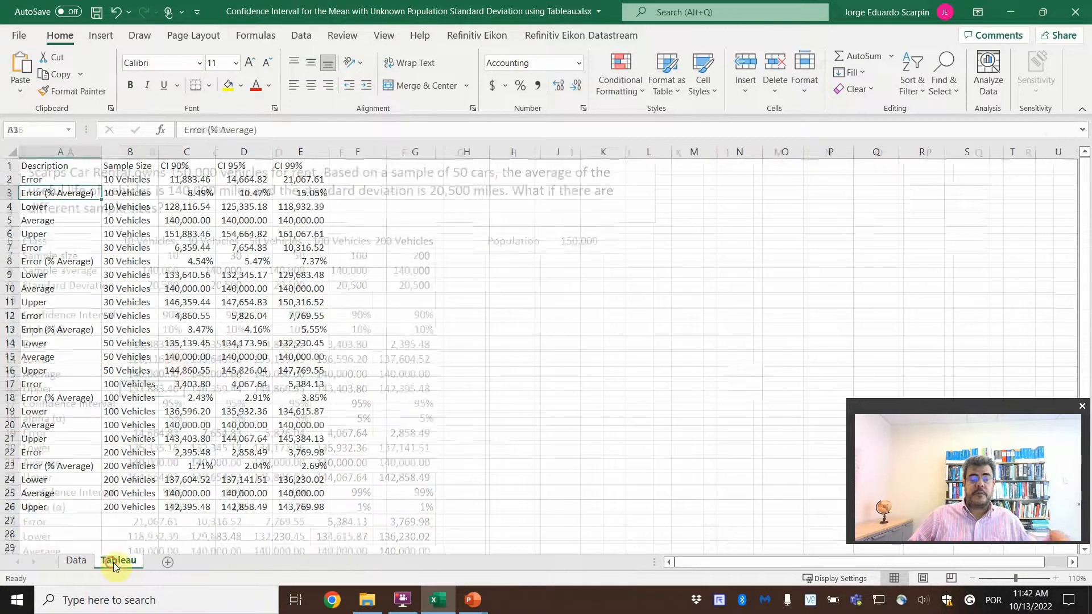
{"action": "left_click_drag", "start_coordinate": [170, 170], "coordinate": [292, 167]}
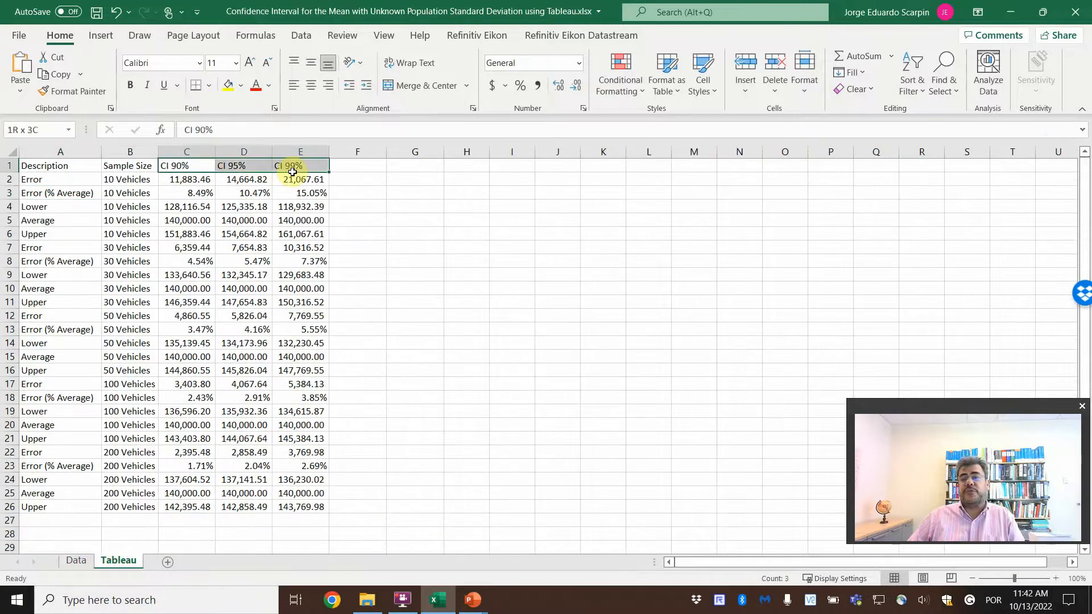
{"action": "left_click", "coordinate": [133, 163]}
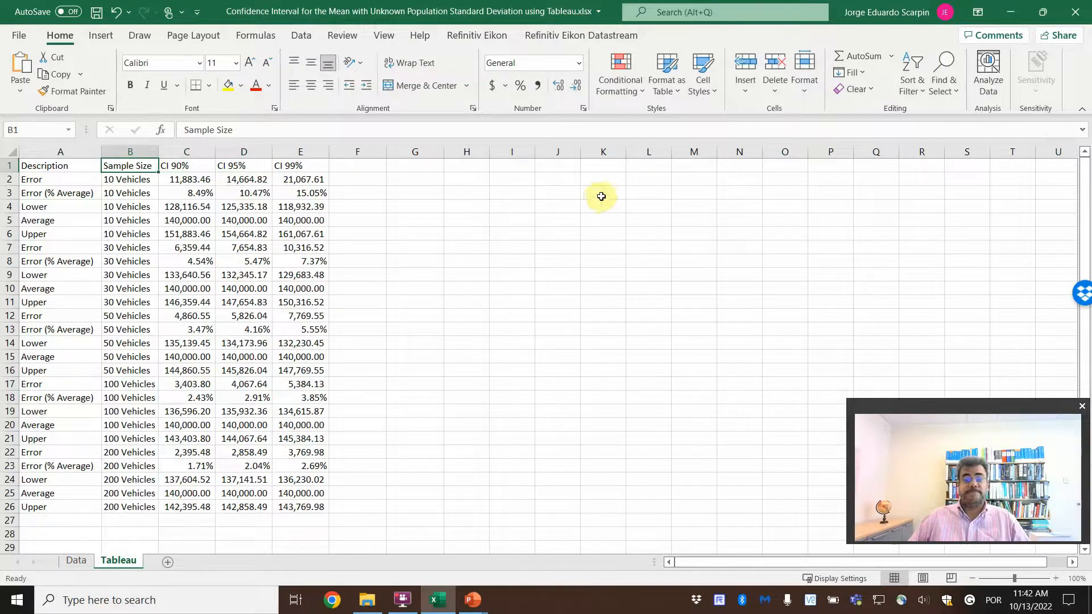
Step: Close the Excel workbook and launch Tableau 2022.2
{"action": "left_click", "coordinate": [1085, 13]}
{"action": "left_click", "coordinate": [490, 336]}
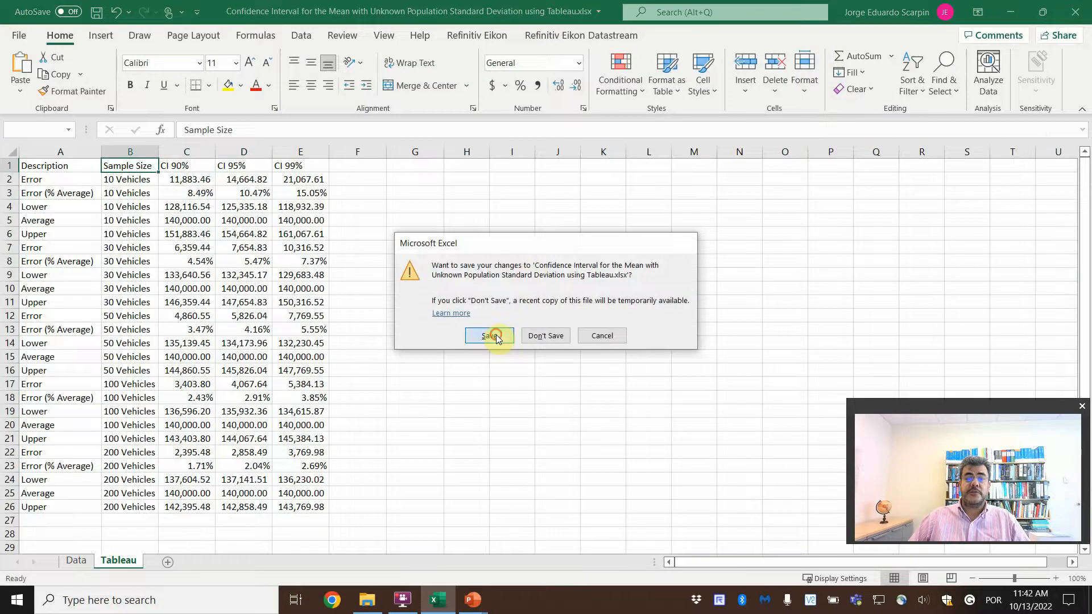
{"action": "left_click", "coordinate": [97, 600]}
{"action": "type", "text": "tabl"}
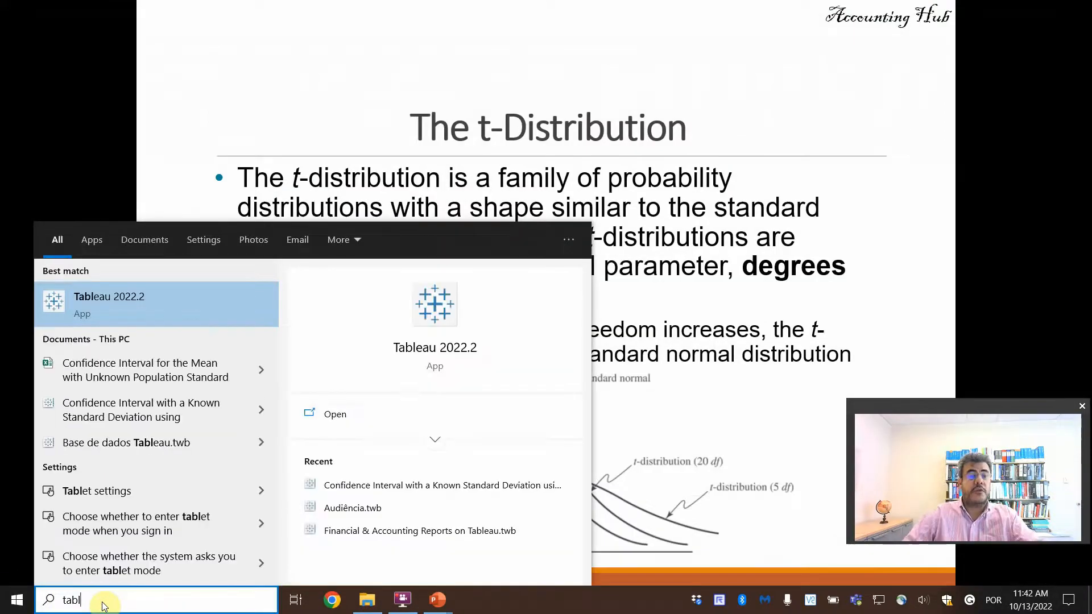
{"action": "left_click", "coordinate": [448, 354]}
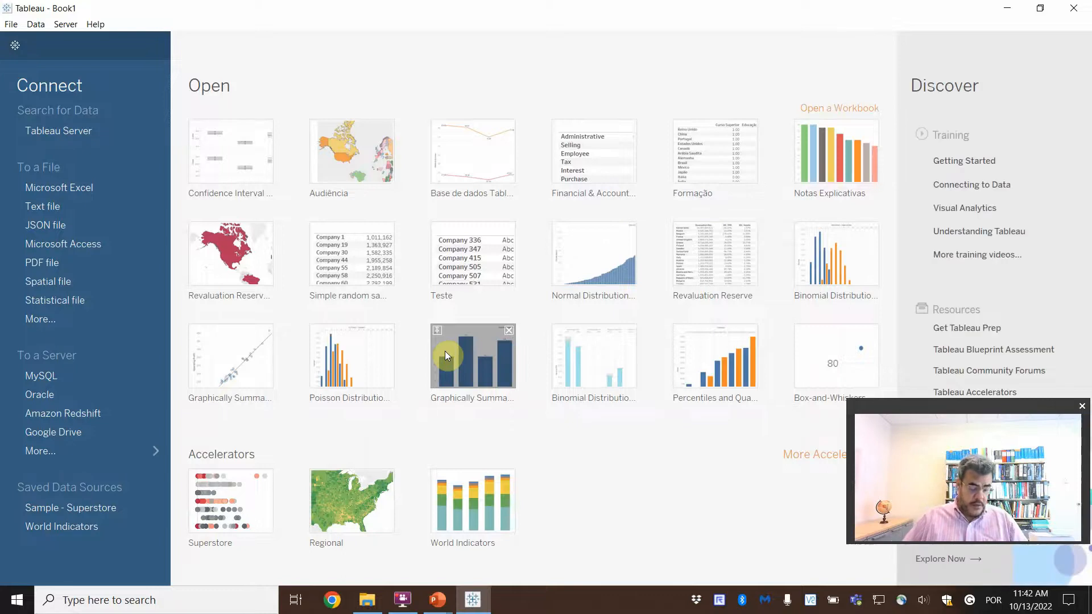
Step: Connect to the Excel workbook Confidence Interval for the Mean with Unknown Population Standard Deviation using Tableau.xlsx and add its Tableau sheet to the canvas
{"action": "left_click", "coordinate": [96, 186]}
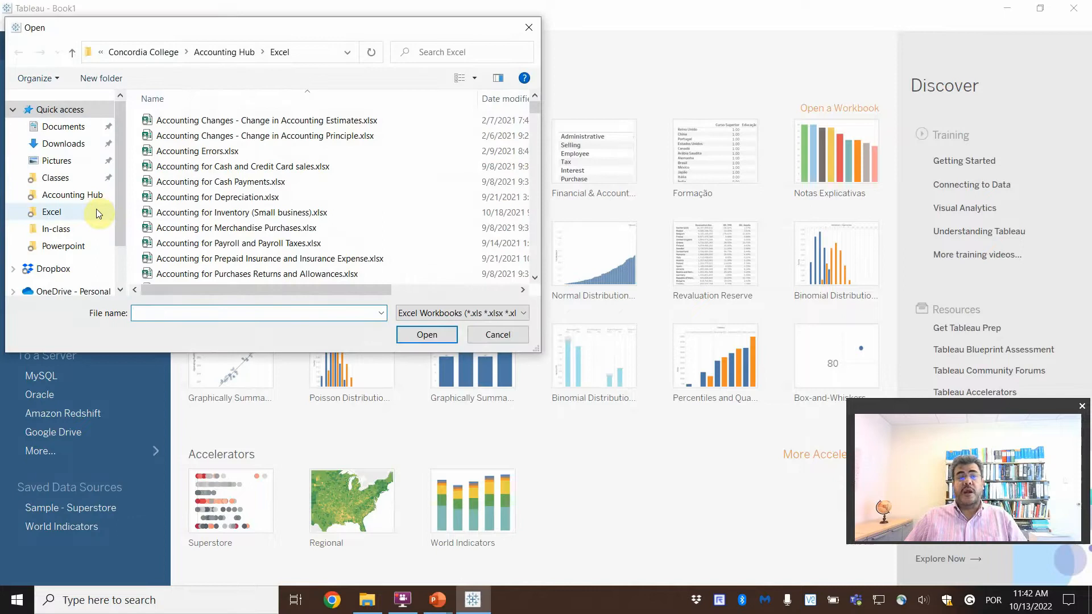
{"action": "left_click", "coordinate": [378, 230]}
{"action": "key", "text": "c"}
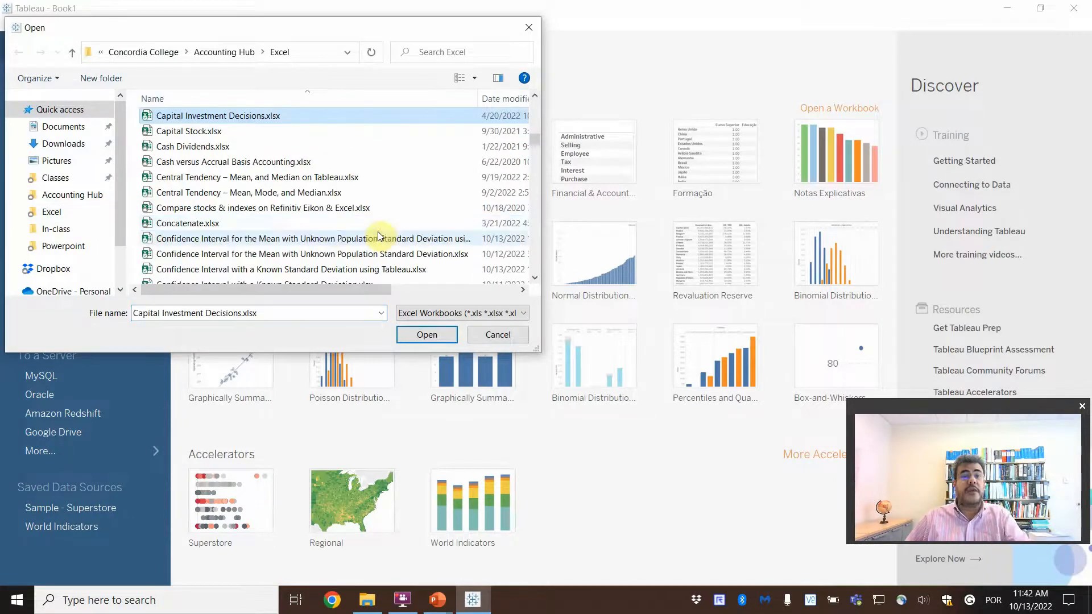
{"action": "left_click", "coordinate": [341, 242]}
{"action": "double_click", "coordinate": [341, 243]}
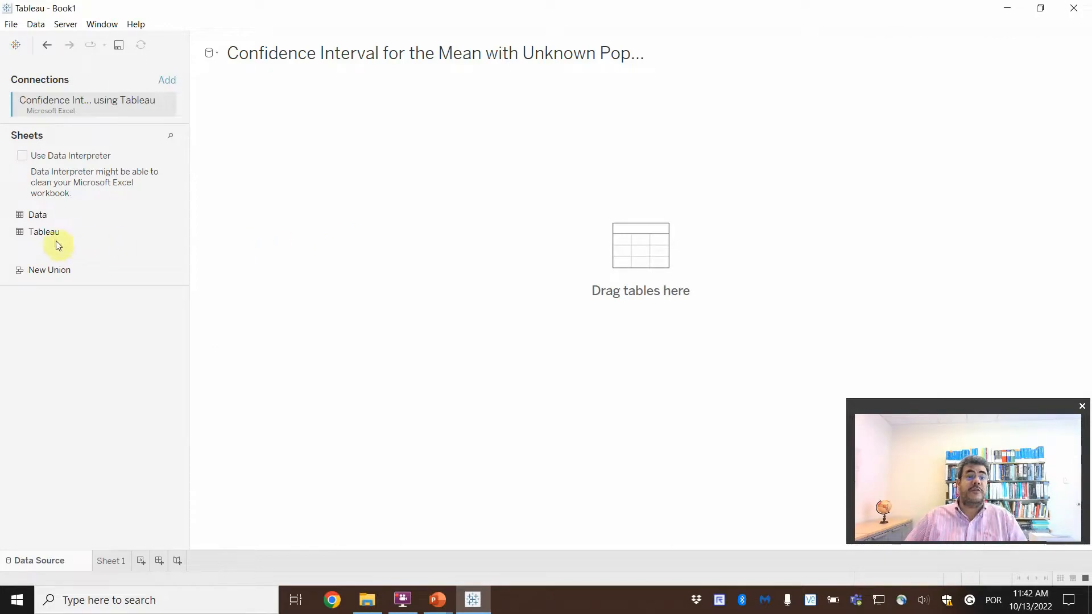
{"action": "left_click_drag", "start_coordinate": [41, 235], "coordinate": [388, 188]}
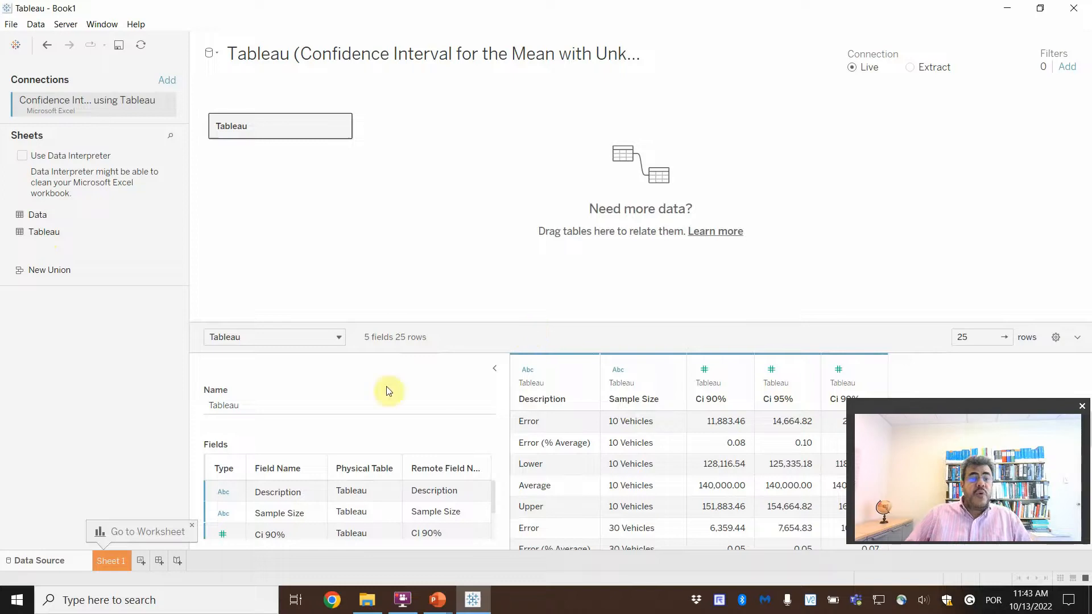
Step: On Sheet 1, place Sample Size in the columns and the sums of Ci 90%, Ci 95% and Ci 99% in the rows
{"action": "left_click", "coordinate": [111, 564]}
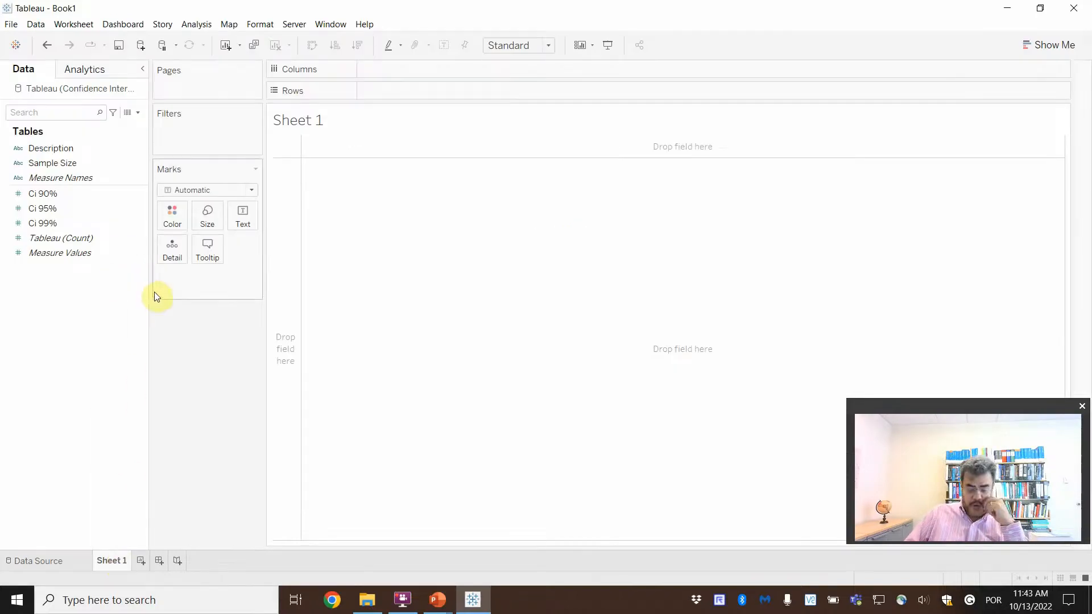
{"action": "left_click_drag", "start_coordinate": [57, 163], "coordinate": [417, 76]}
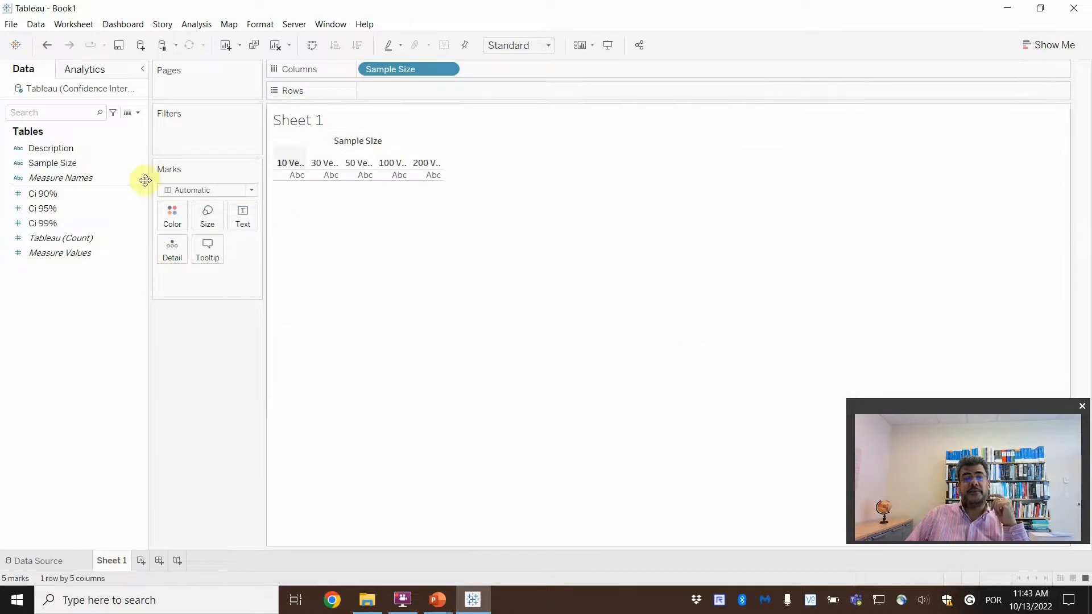
{"action": "left_click_drag", "start_coordinate": [61, 196], "coordinate": [410, 91]}
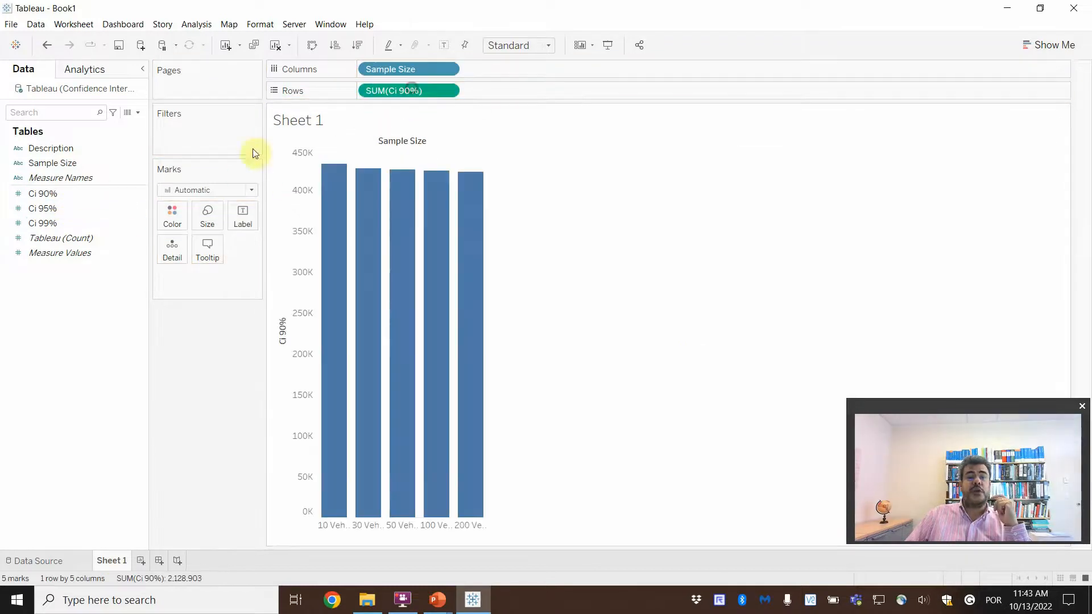
{"action": "left_click_drag", "start_coordinate": [83, 211], "coordinate": [509, 95]}
{"action": "left_click_drag", "start_coordinate": [57, 224], "coordinate": [610, 95]}
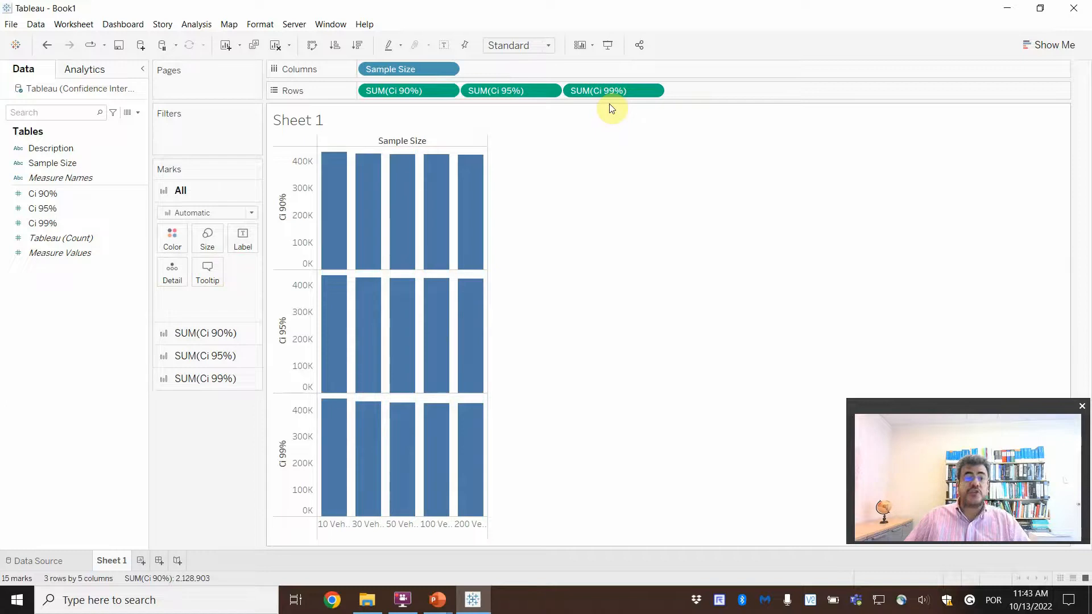
Step: Filter the view by Description, keeping only the Lower and Upper values
{"action": "mouse_move", "coordinate": [377, 260]}
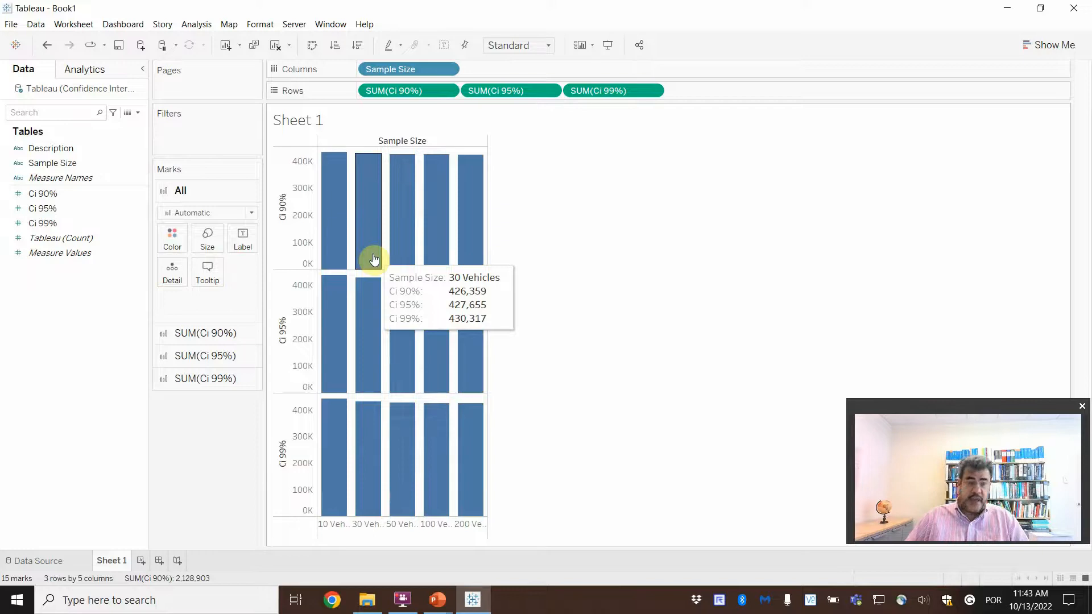
{"action": "left_click_drag", "start_coordinate": [68, 150], "coordinate": [197, 131]}
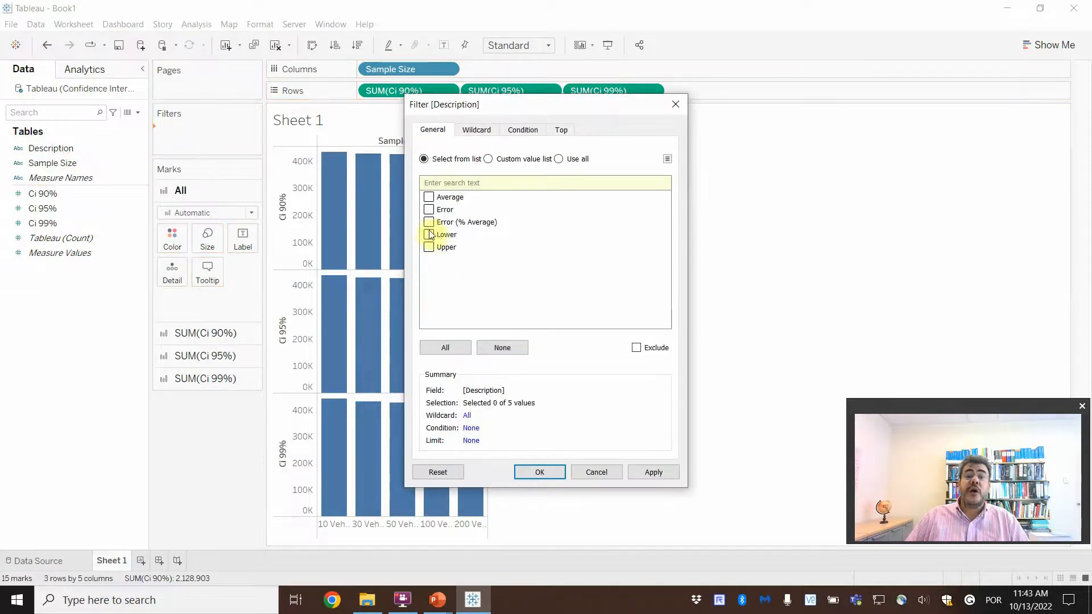
{"action": "left_click", "coordinate": [429, 247]}
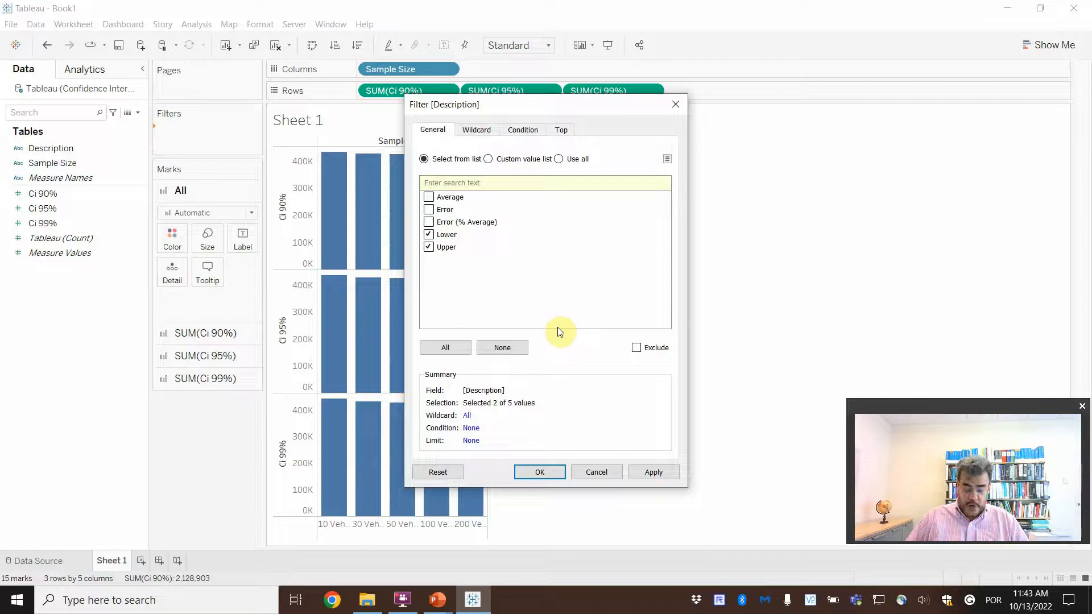
{"action": "left_click", "coordinate": [653, 473]}
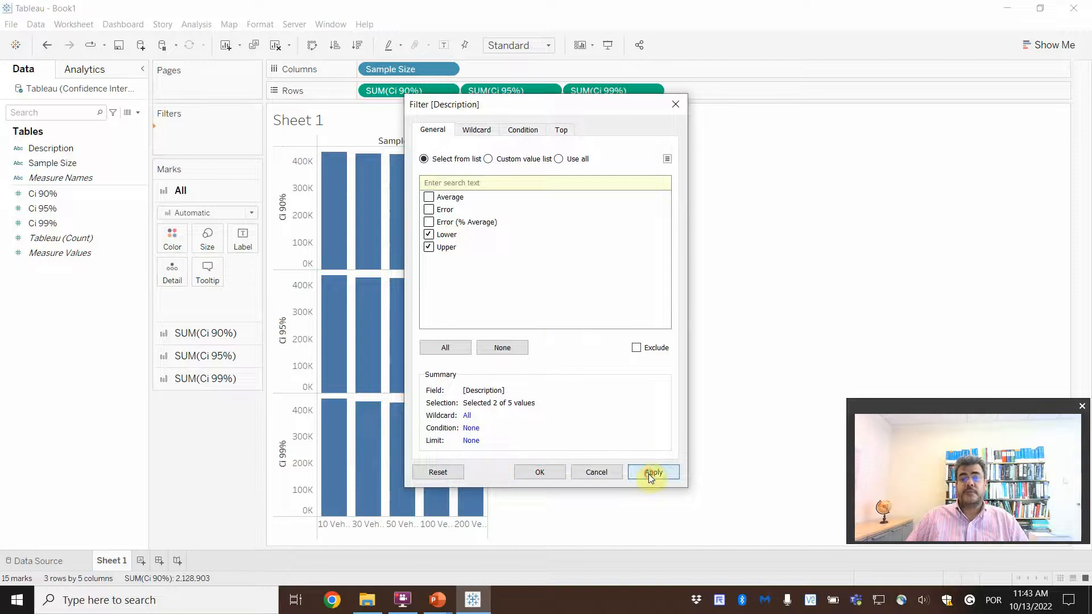
{"action": "left_click", "coordinate": [538, 472]}
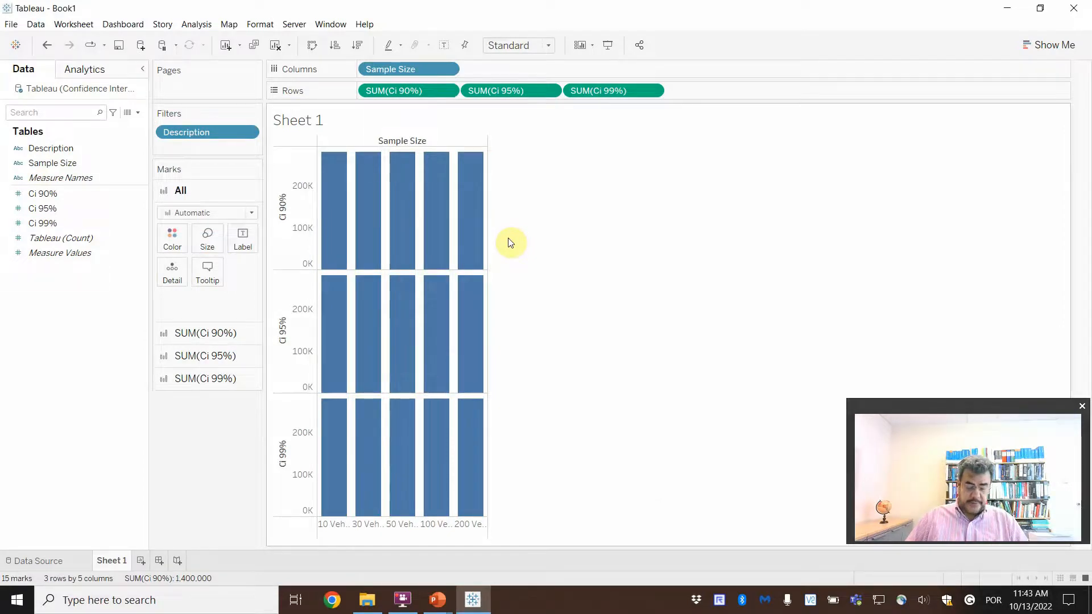
Step: Add a Sample Size filter that includes all five classes from 10 to 200 Vehicles
{"action": "left_click_drag", "start_coordinate": [51, 161], "coordinate": [186, 146]}
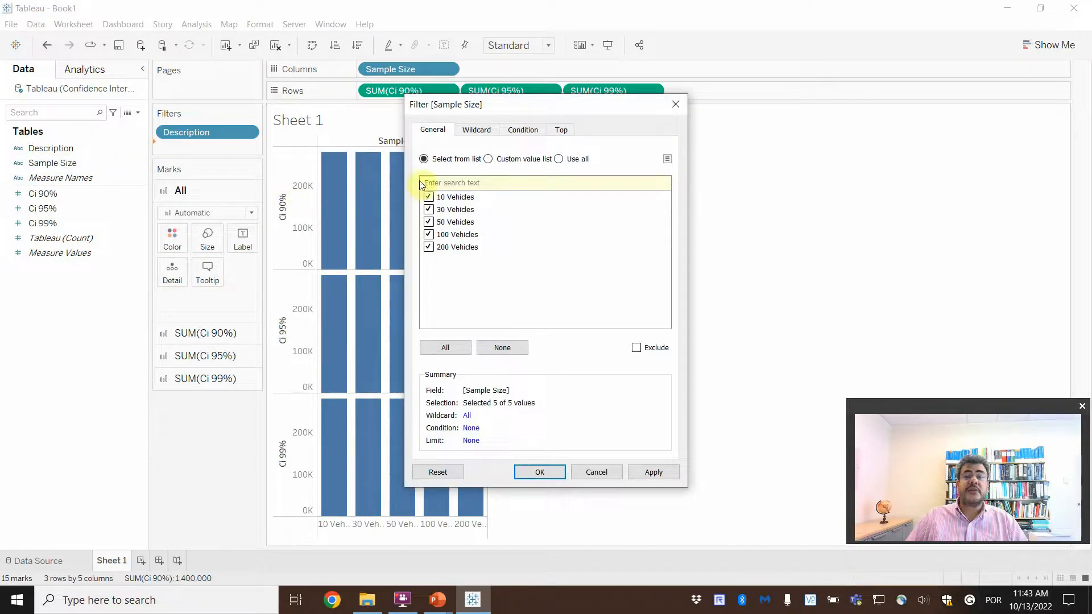
{"action": "left_click", "coordinate": [653, 472]}
{"action": "left_click", "coordinate": [540, 470]}
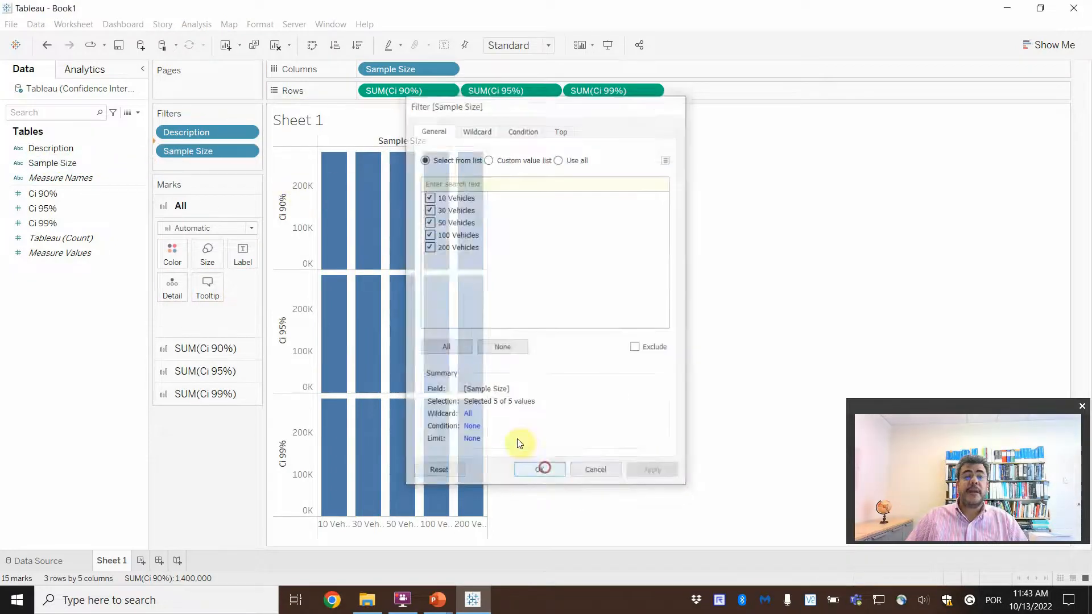
Step: Show the Sample Size filter control beside the view and change the bar charts to box-and-whisker plots
{"action": "left_click", "coordinate": [246, 148]}
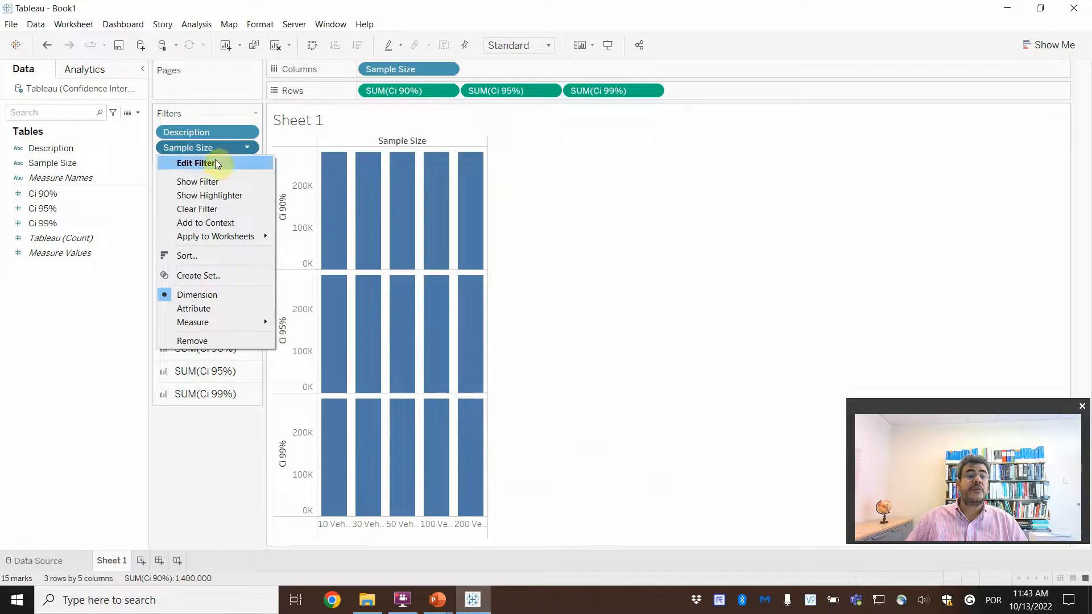
{"action": "left_click", "coordinate": [210, 181]}
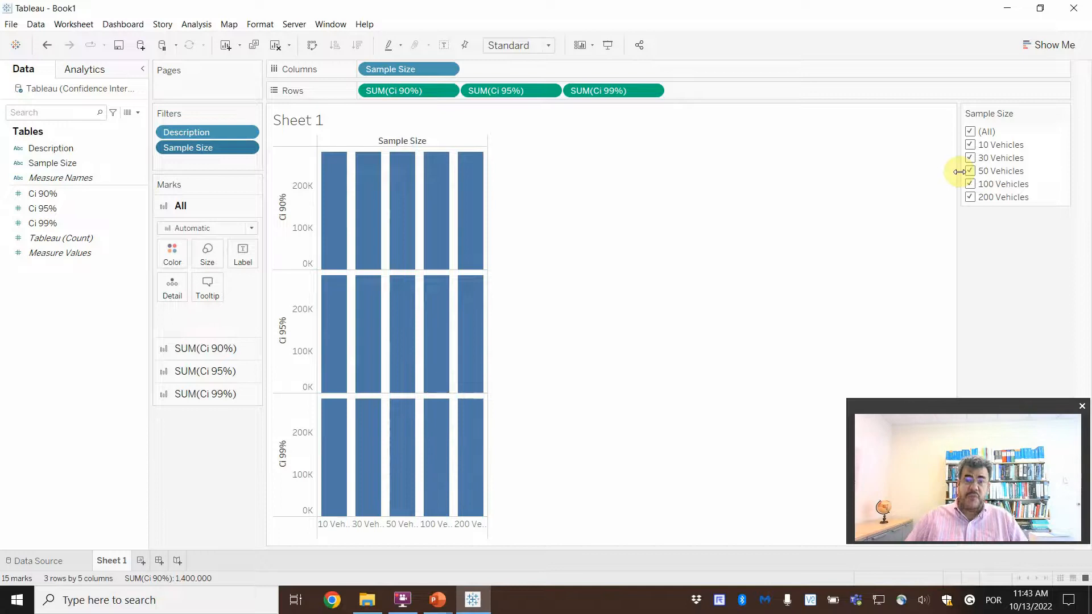
{"action": "left_click", "coordinate": [1053, 48]}
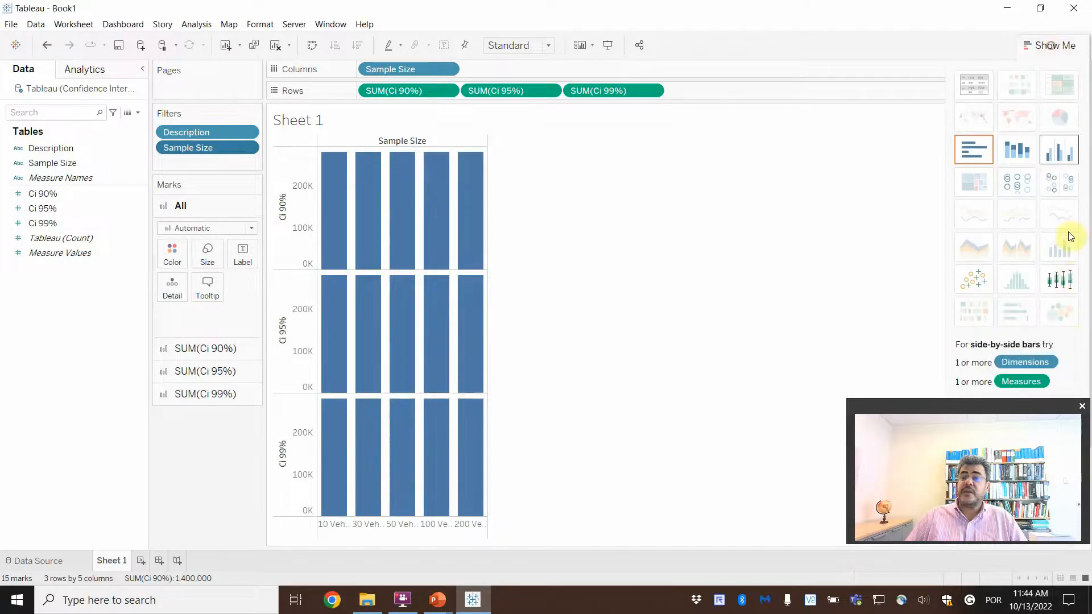
{"action": "left_click", "coordinate": [1062, 279]}
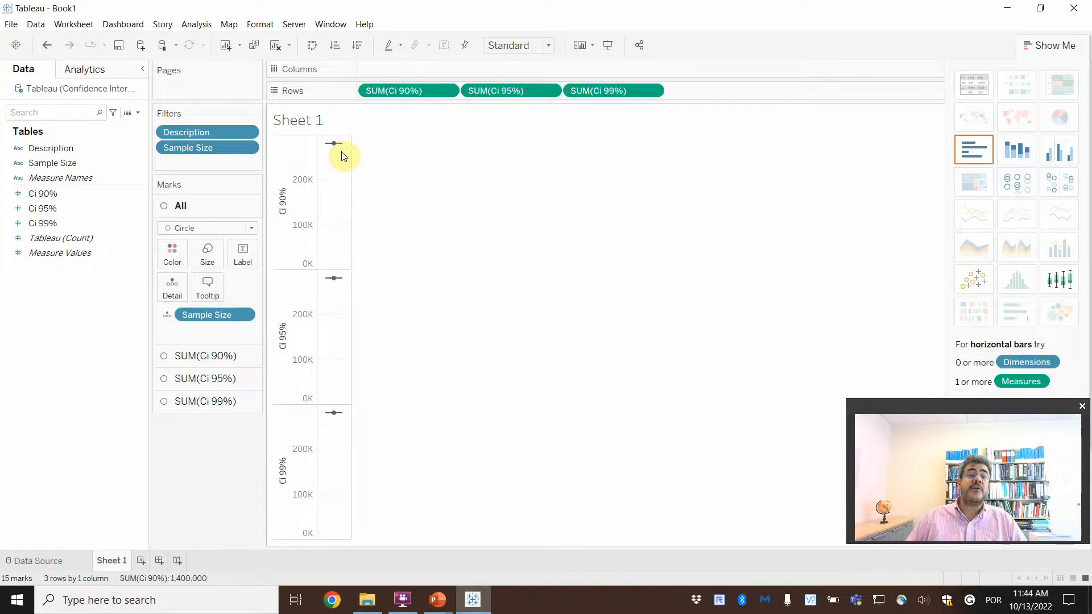
Step: Add Description to the marks' detail, and move Sample Size from the detail back to the columns
{"action": "mouse_move", "coordinate": [342, 154]}
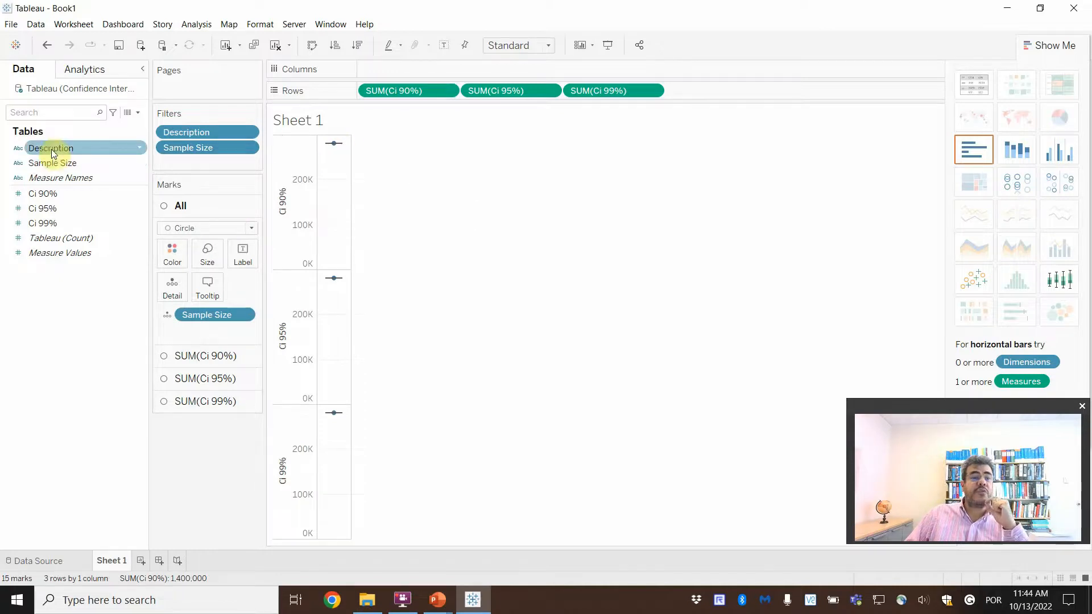
{"action": "left_click_drag", "start_coordinate": [52, 149], "coordinate": [171, 293]}
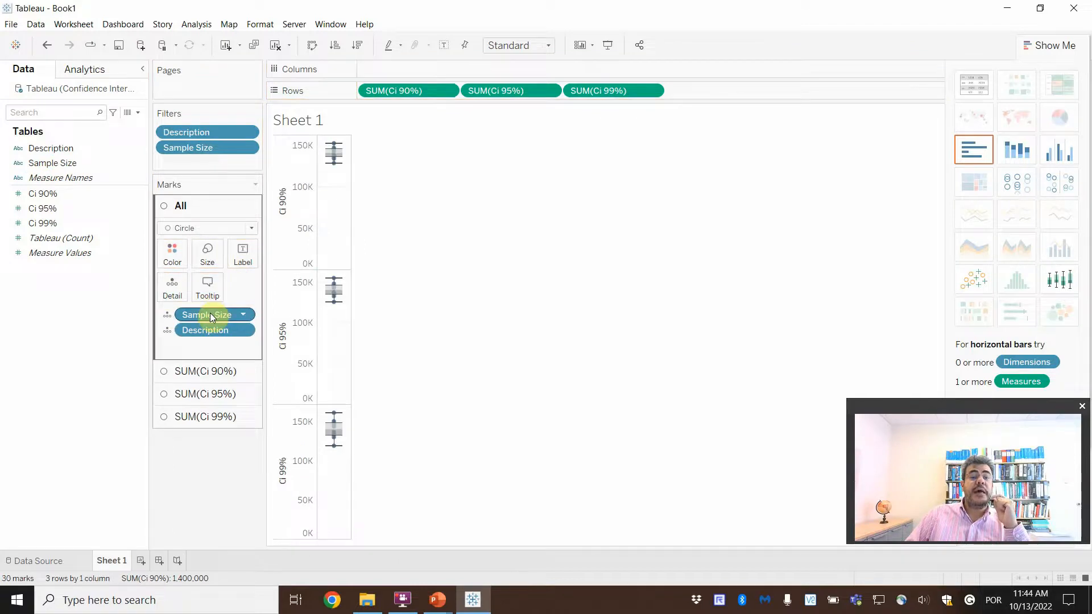
{"action": "left_click_drag", "start_coordinate": [213, 315], "coordinate": [77, 343]}
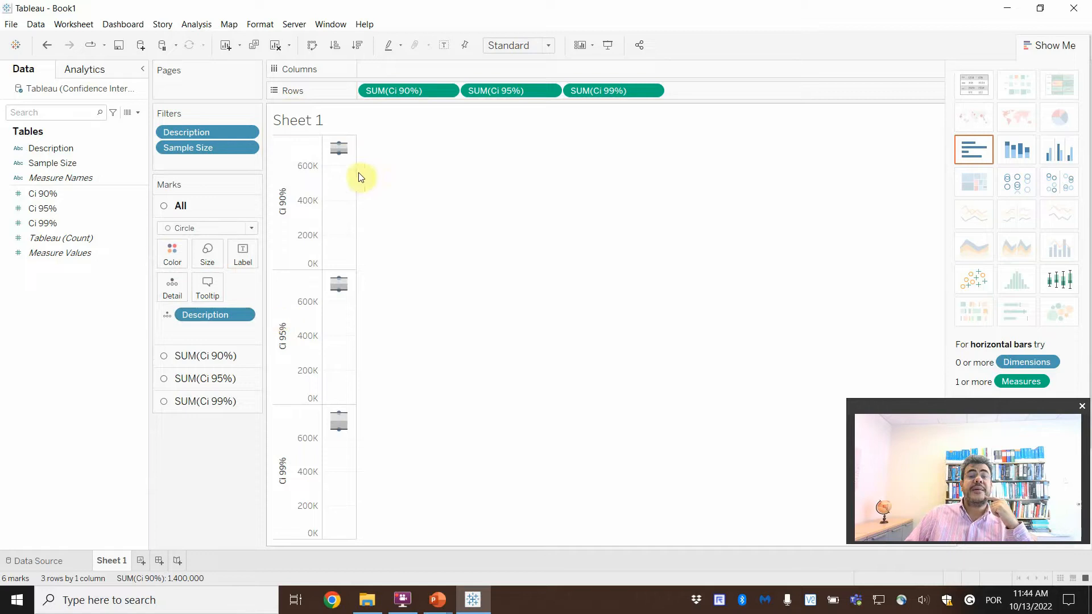
{"action": "mouse_move", "coordinate": [339, 159]}
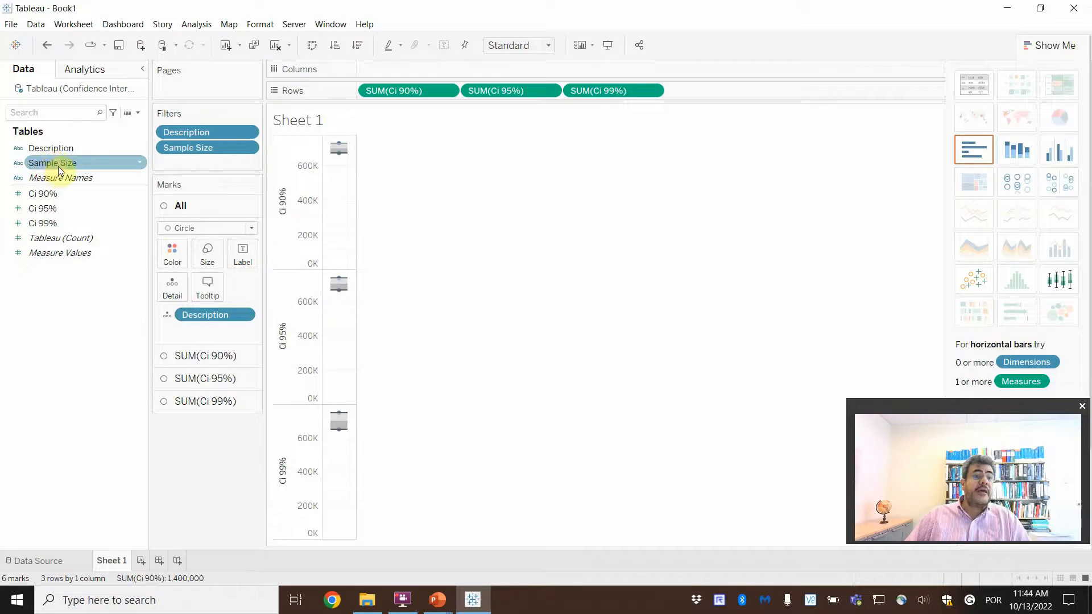
{"action": "left_click_drag", "start_coordinate": [60, 171], "coordinate": [422, 70]}
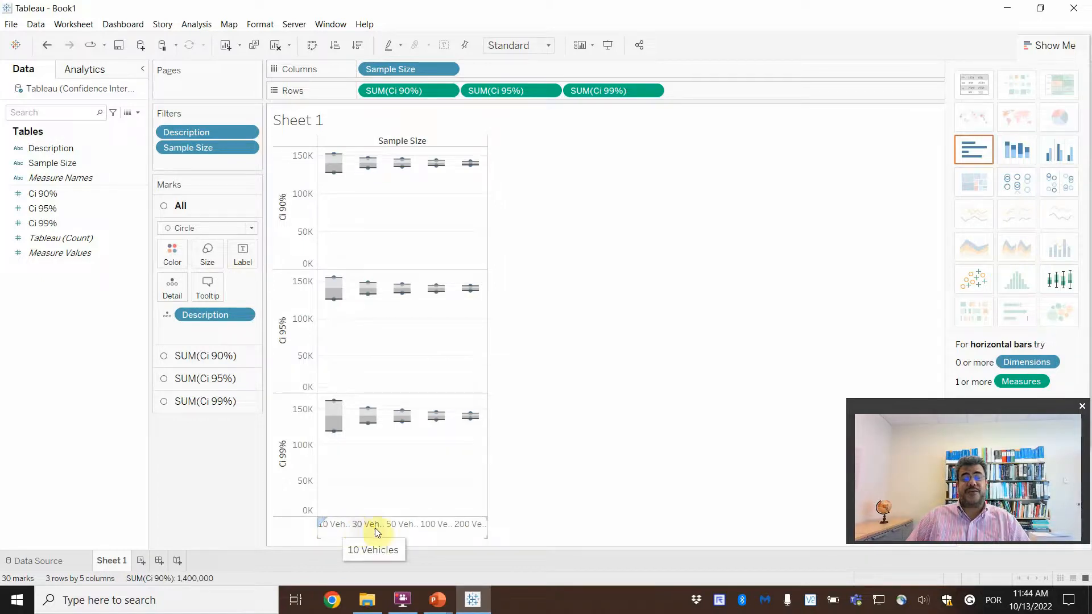
Step: Set the view to Fit Width so the box plots span the whole worksheet
{"action": "mouse_move", "coordinate": [333, 439]}
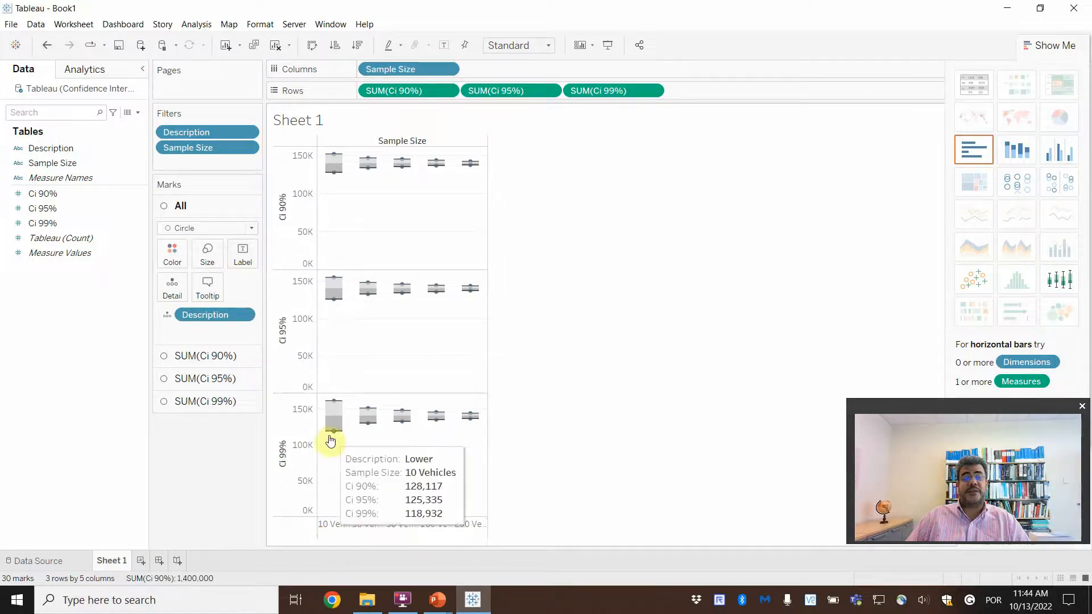
{"action": "mouse_move", "coordinate": [334, 406]}
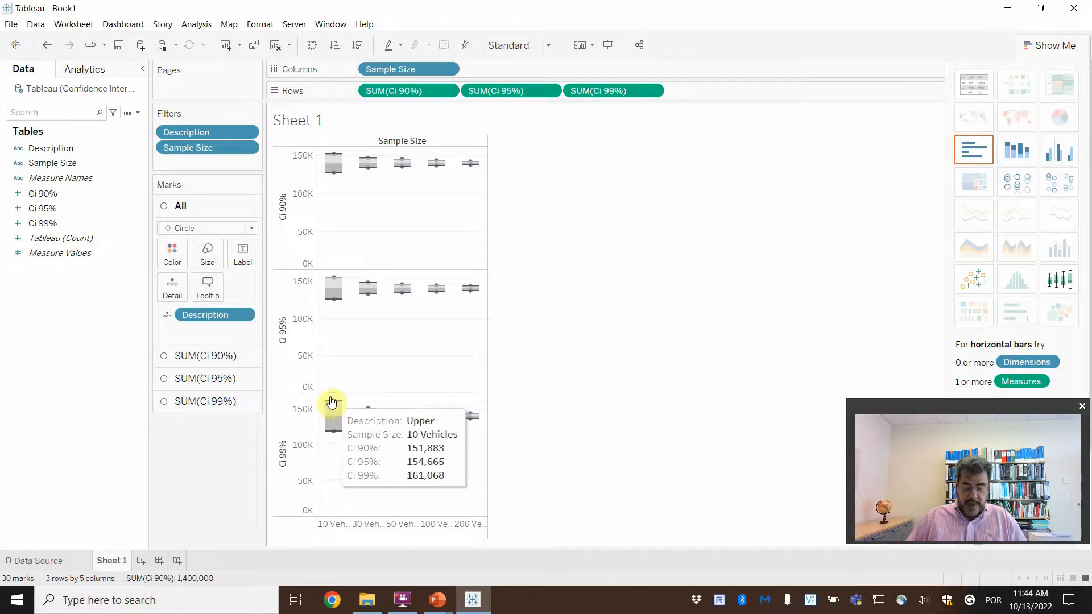
{"action": "left_click", "coordinate": [549, 46]}
{"action": "left_click", "coordinate": [523, 73]}
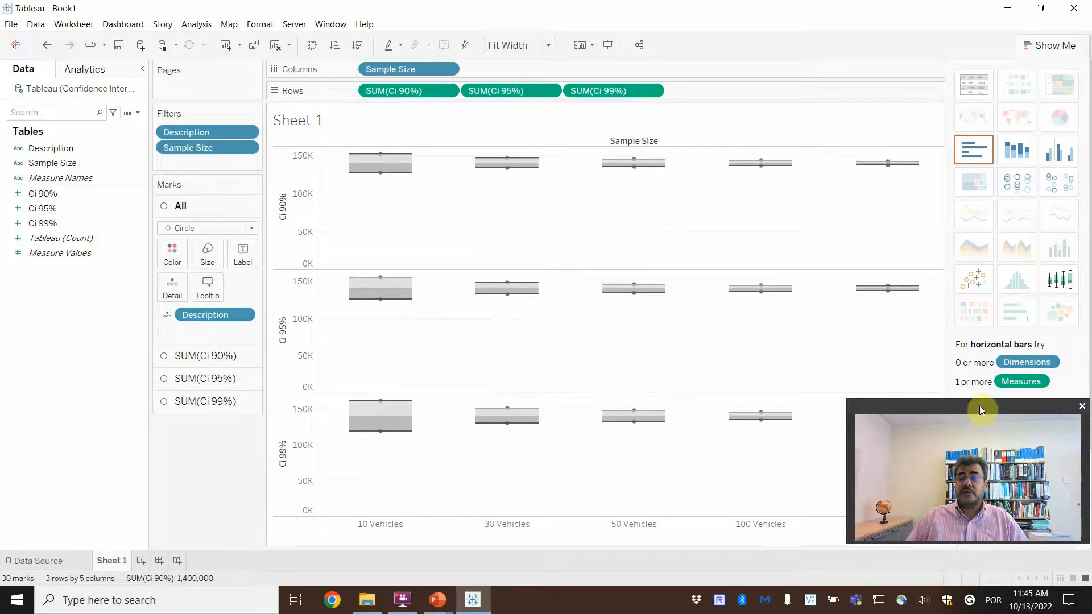
{"action": "left_click_drag", "start_coordinate": [979, 405], "coordinate": [128, 425]}
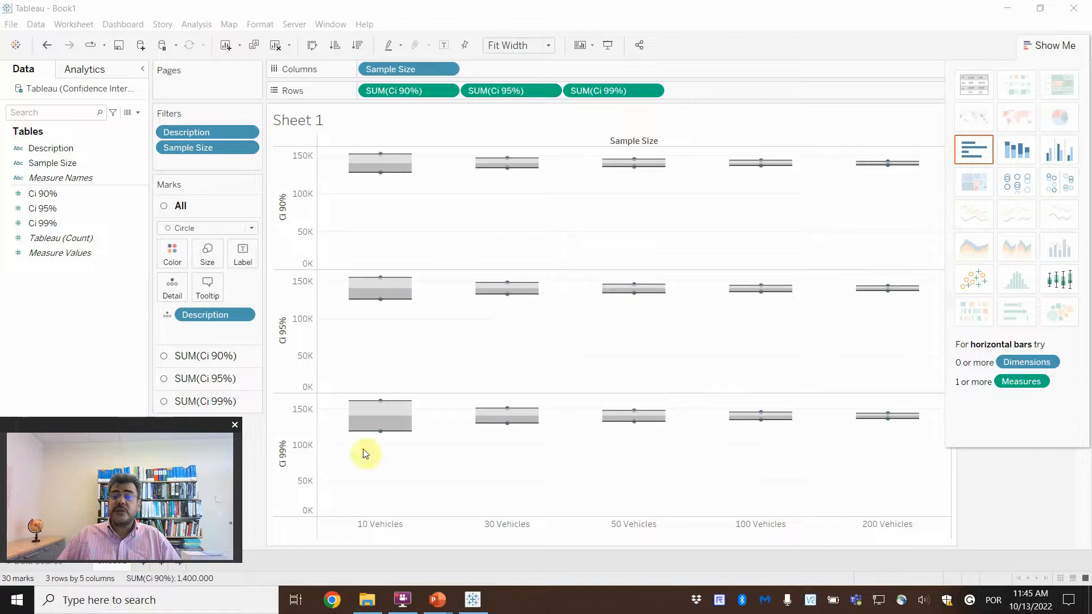
{"action": "mouse_move", "coordinate": [888, 419]}
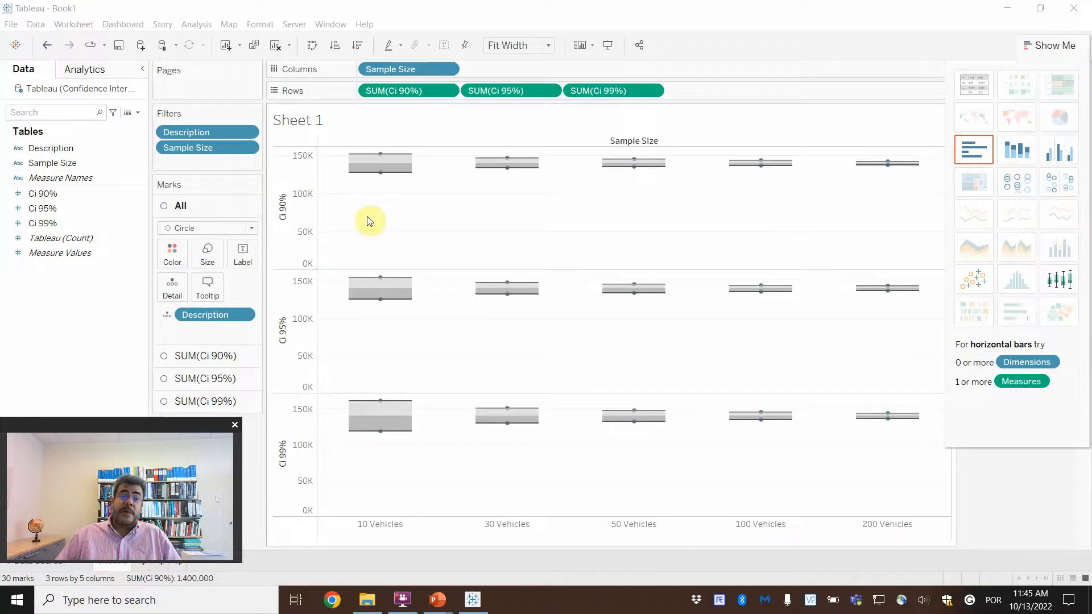
Step: Exclude zero from the automatic range of the Ci 90% axis
{"action": "left_click", "coordinate": [306, 232]}
{"action": "double_click", "coordinate": [305, 232]}
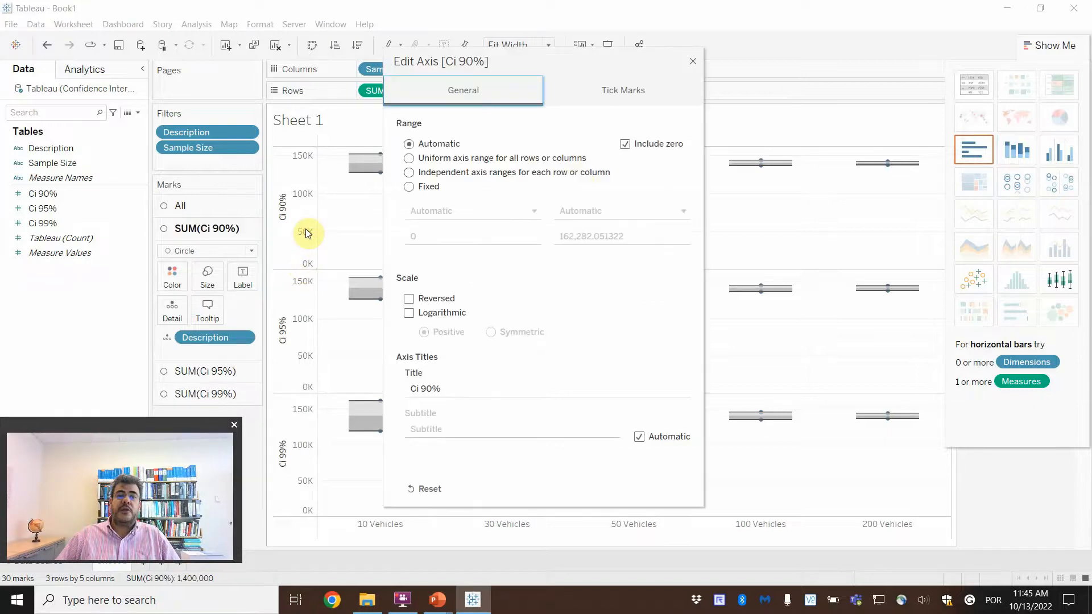
{"action": "left_click", "coordinate": [625, 146]}
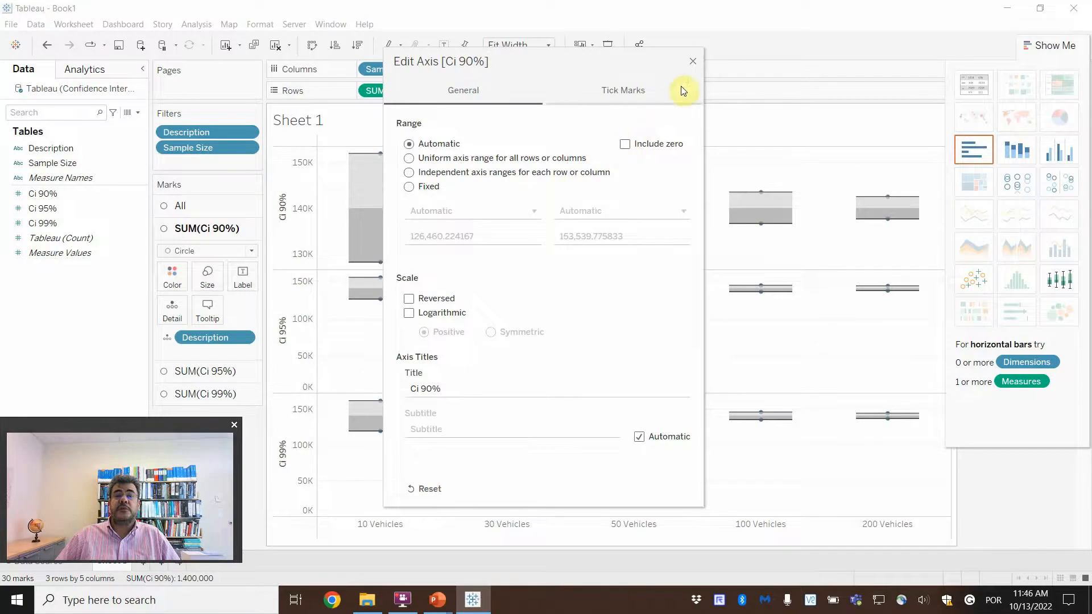
{"action": "left_click", "coordinate": [692, 57]}
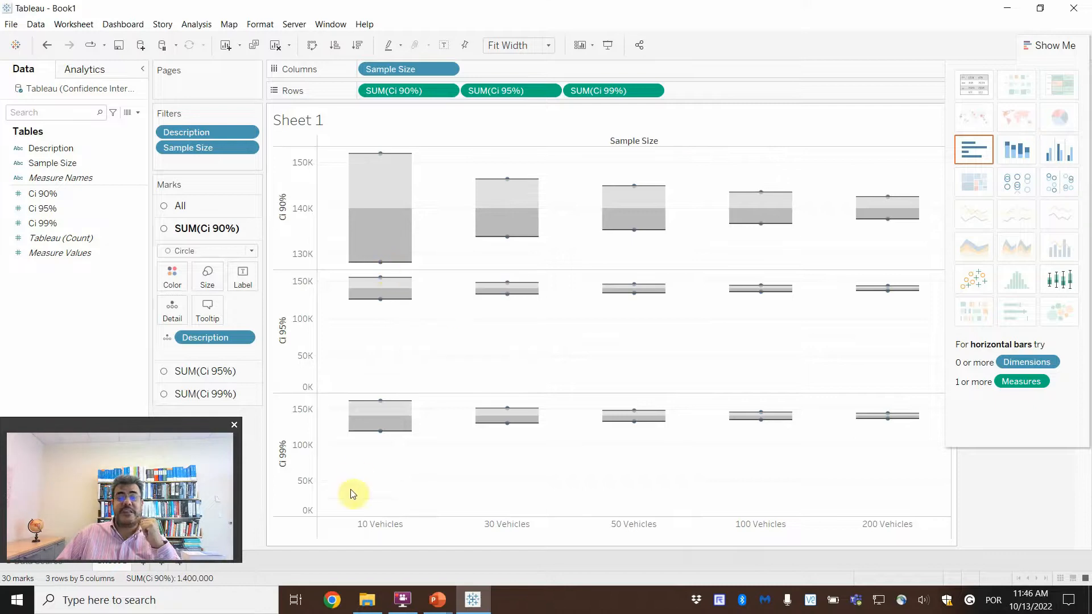
Step: Exclude zero from the automatic ranges of the Ci 95% and Ci 99% axes, and hide the chart type suggestions
{"action": "mouse_move", "coordinate": [374, 169]}
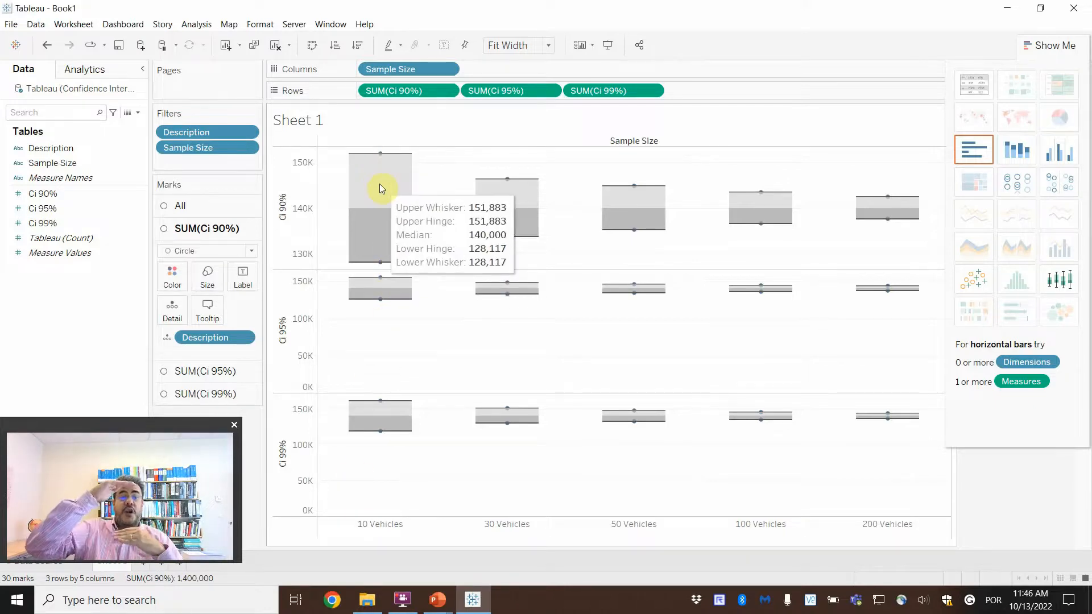
{"action": "mouse_move", "coordinate": [908, 227]}
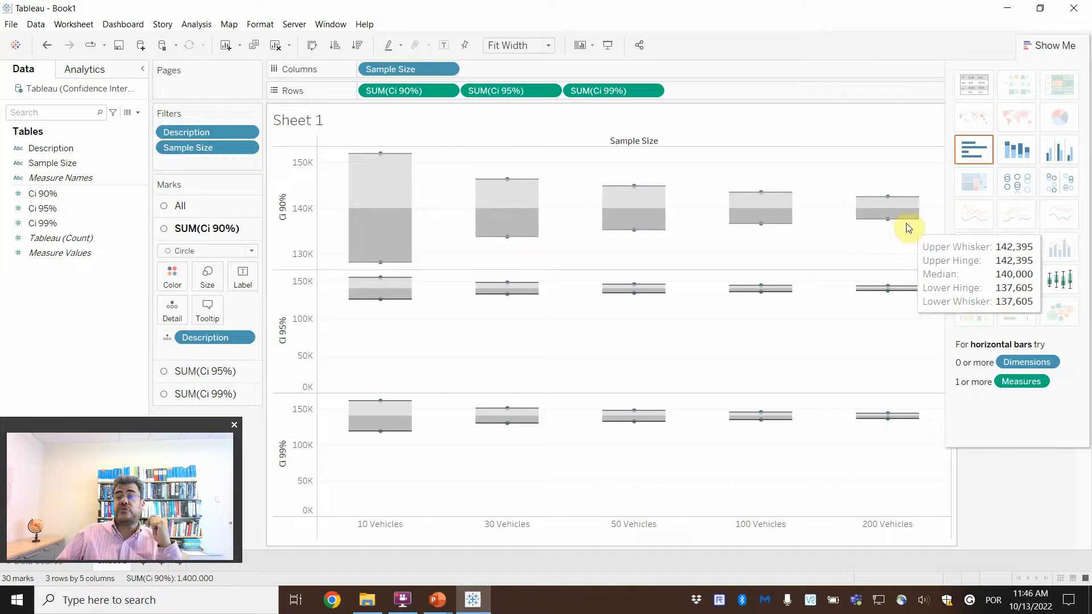
{"action": "double_click", "coordinate": [302, 361]}
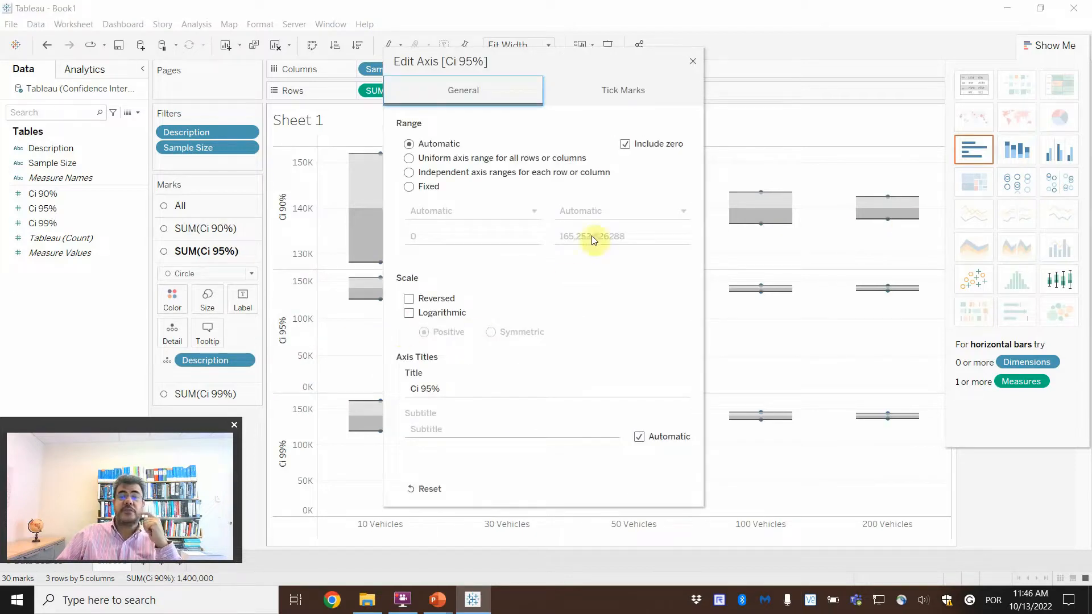
{"action": "left_click", "coordinate": [625, 144]}
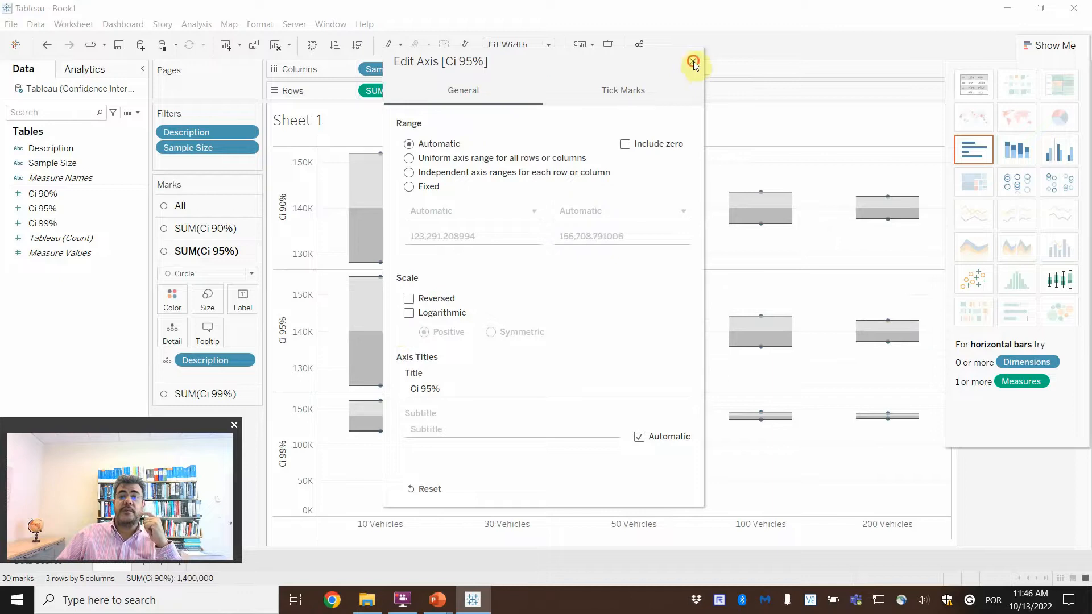
{"action": "left_click", "coordinate": [693, 61]}
{"action": "double_click", "coordinate": [279, 455]}
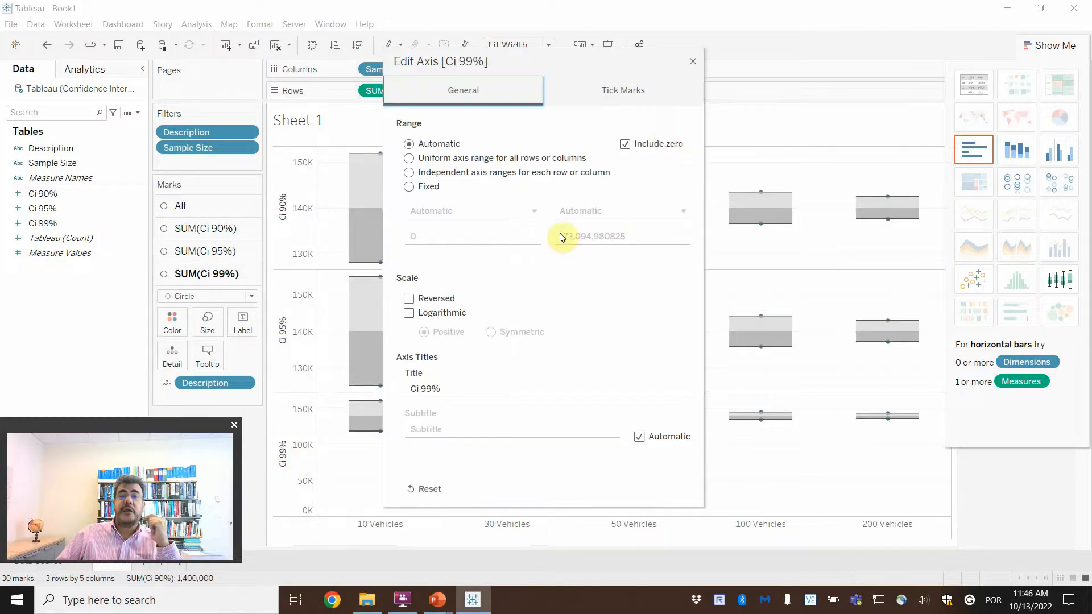
{"action": "left_click", "coordinate": [626, 144]}
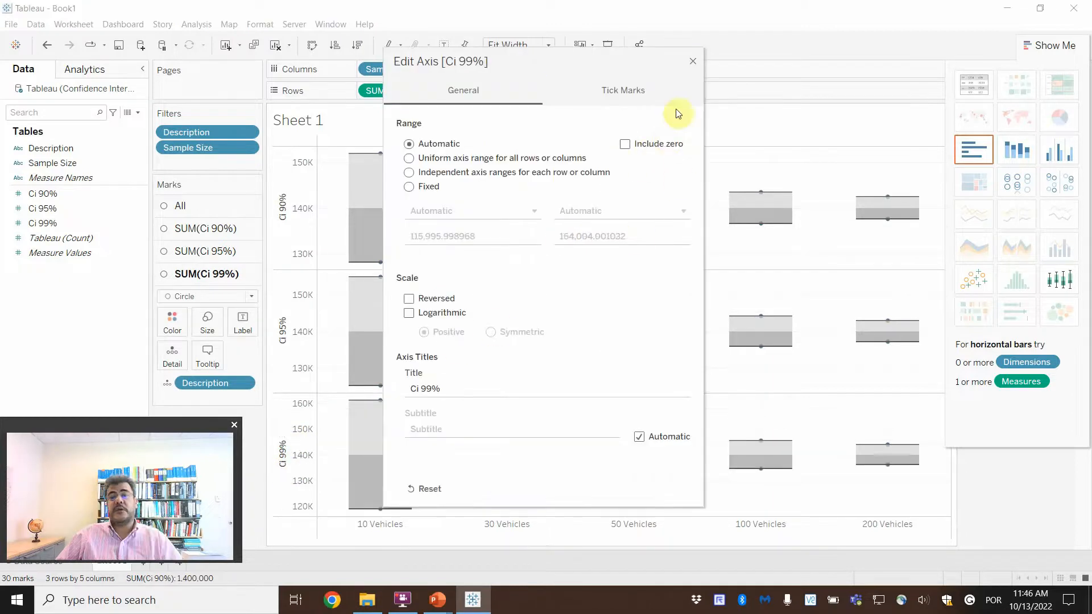
{"action": "left_click", "coordinate": [693, 61]}
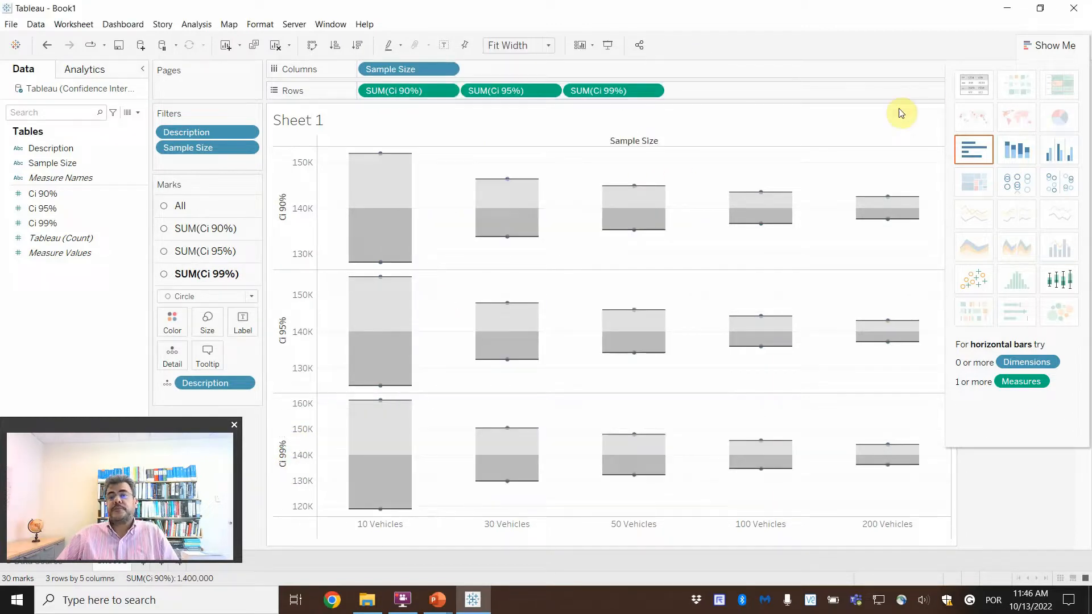
{"action": "left_click", "coordinate": [1059, 47]}
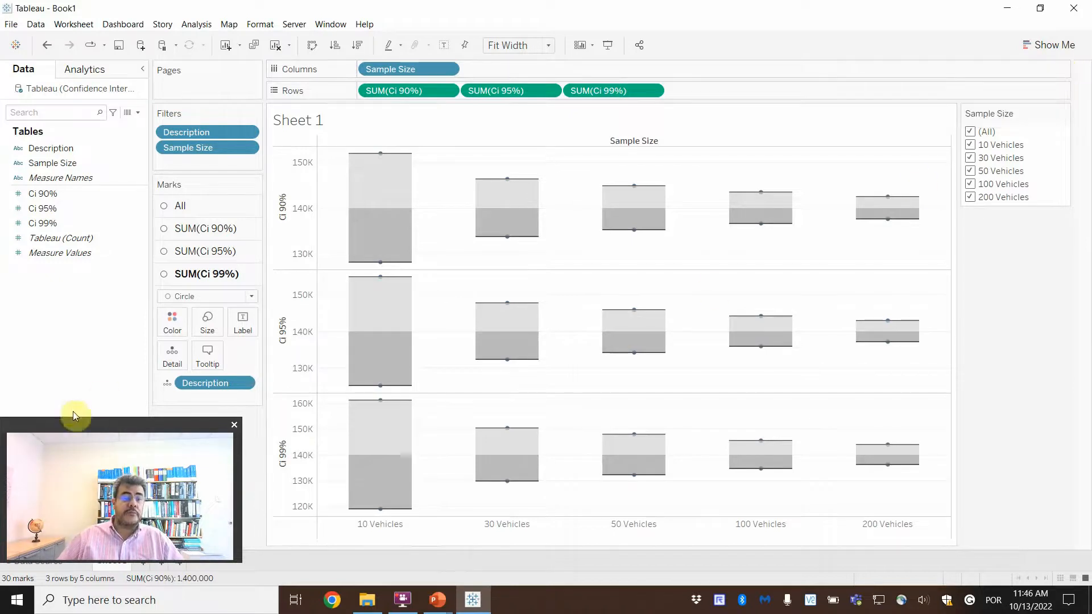
{"action": "left_click_drag", "start_coordinate": [87, 425], "coordinate": [938, 439]}
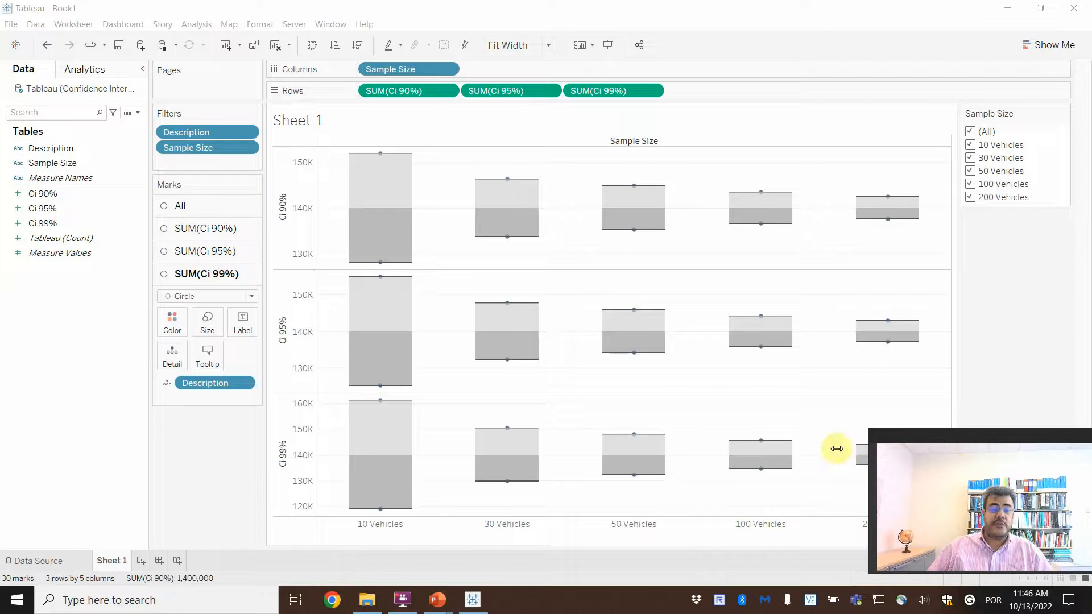
Step: Add a second worksheet, renaming Sheet 1 as Intervals and the new sheet as Errors
{"action": "left_click", "coordinate": [140, 561]}
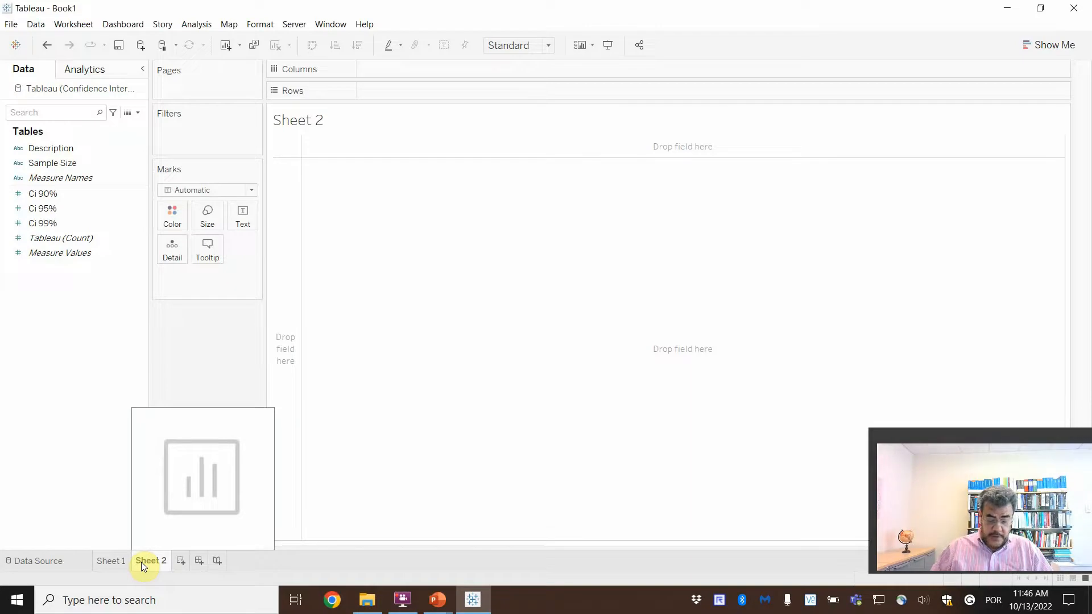
{"action": "double_click", "coordinate": [109, 561]}
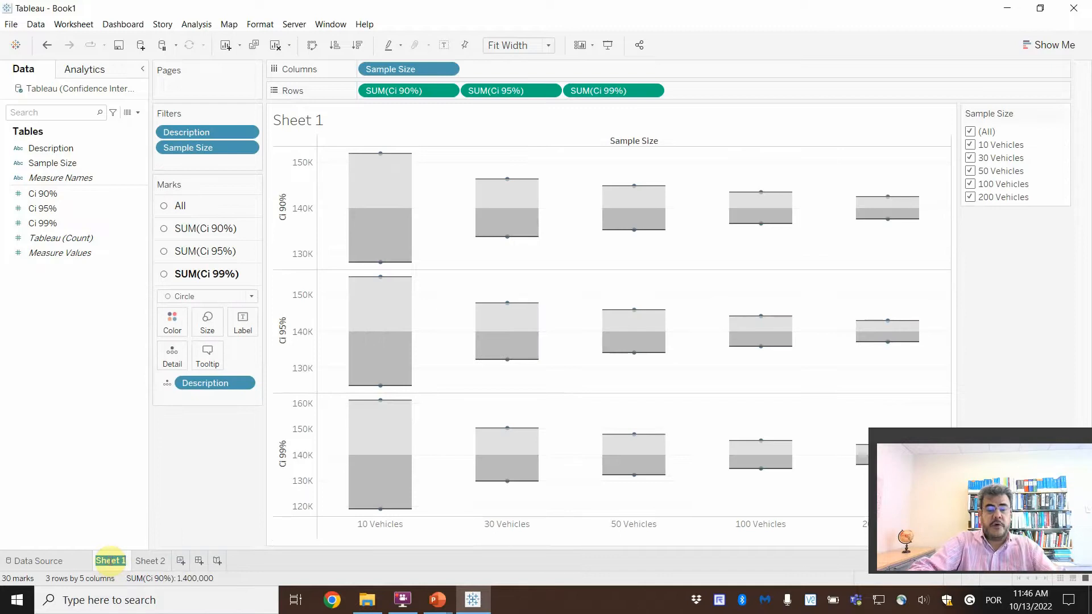
{"action": "type", "text": "ls"}
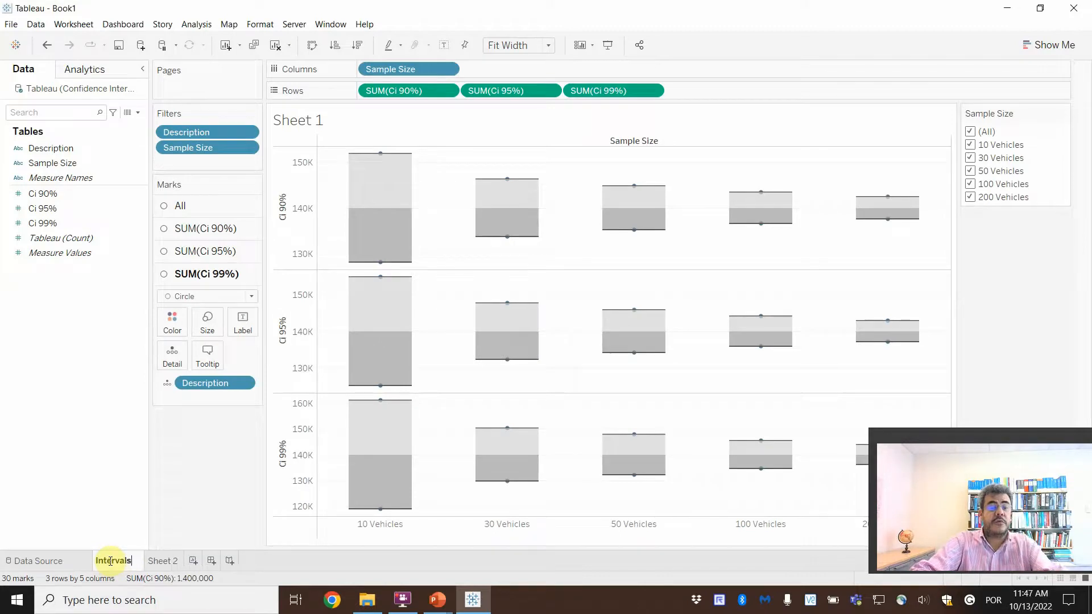
{"action": "key", "text": "Return"}
{"action": "double_click", "coordinate": [149, 561]}
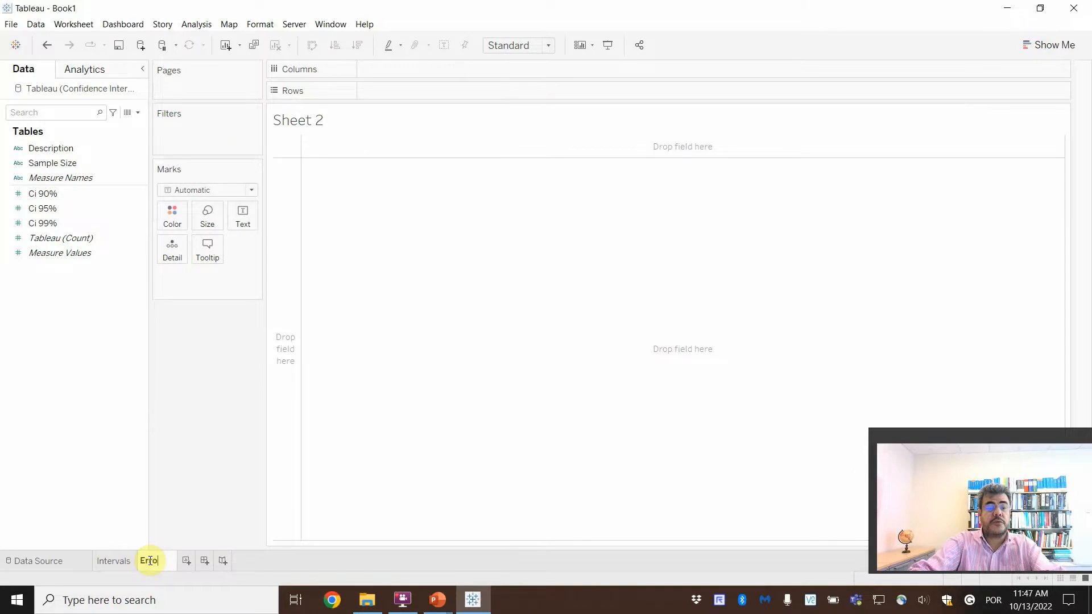
{"action": "type", "text": "Errors"}
{"action": "key", "text": "Return"}
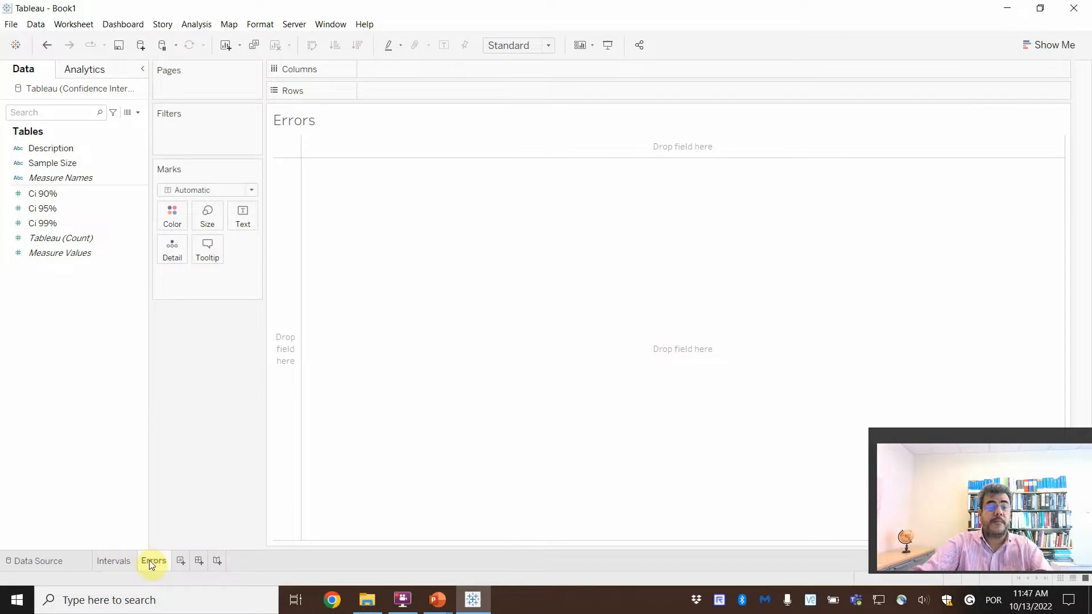
Step: Apply the Sample Size filter of the Intervals sheet to all worksheets using related data sources
{"action": "left_click", "coordinate": [112, 563]}
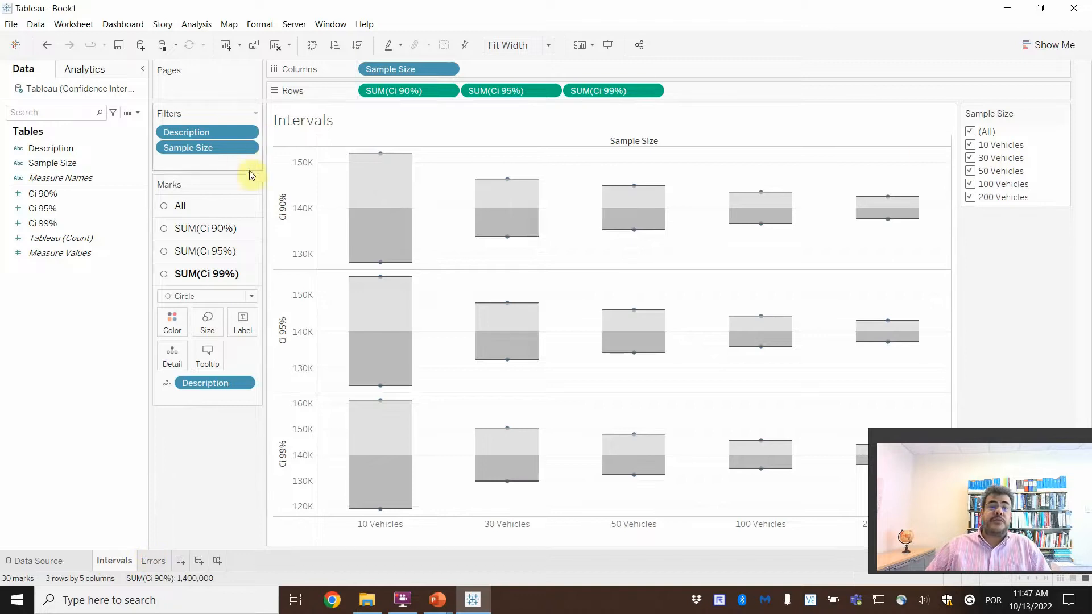
{"action": "left_click", "coordinate": [248, 149]}
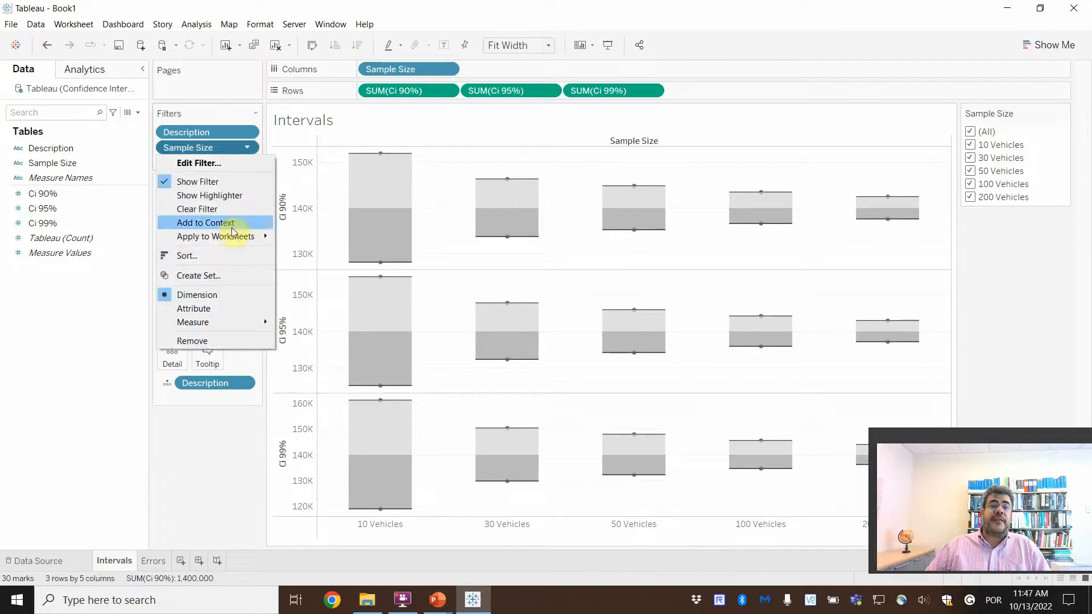
{"action": "mouse_move", "coordinate": [235, 238]}
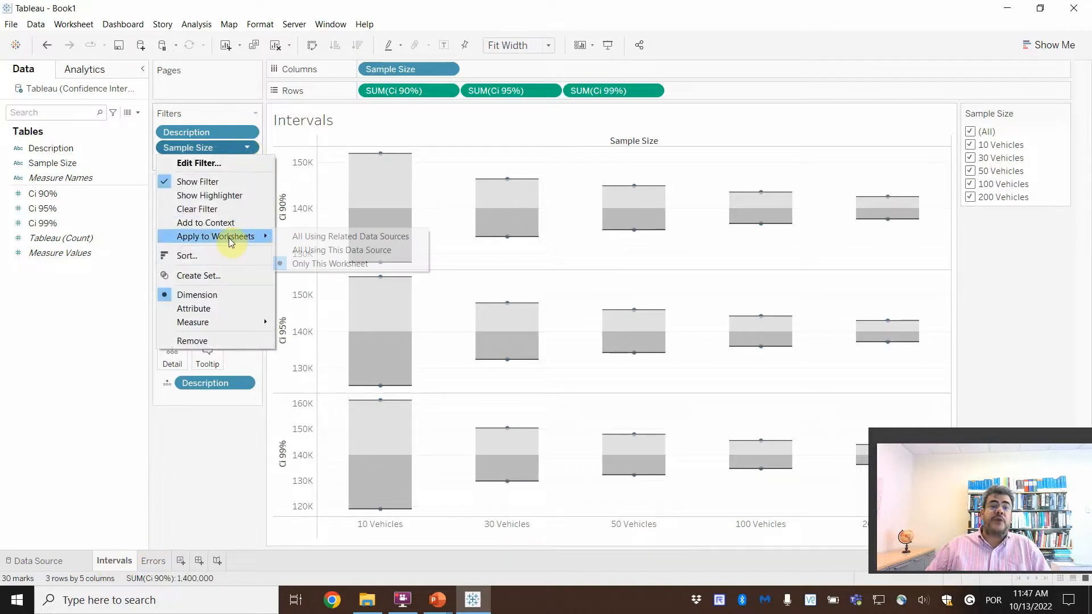
{"action": "left_click", "coordinate": [322, 240]}
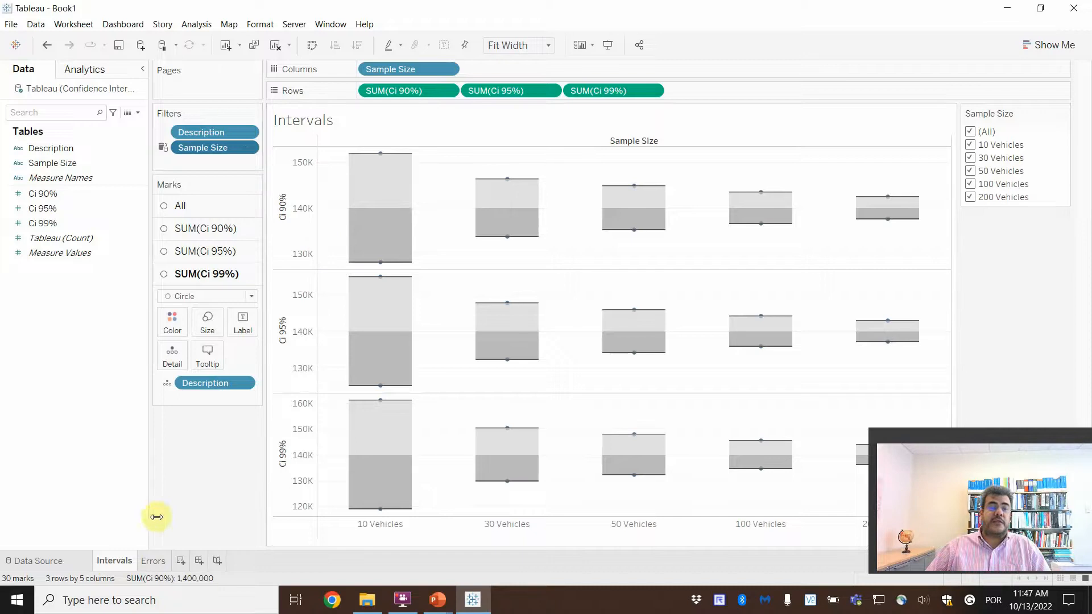
Step: Open the Errors worksheet and place Sample Size on its columns
{"action": "left_click", "coordinate": [153, 562]}
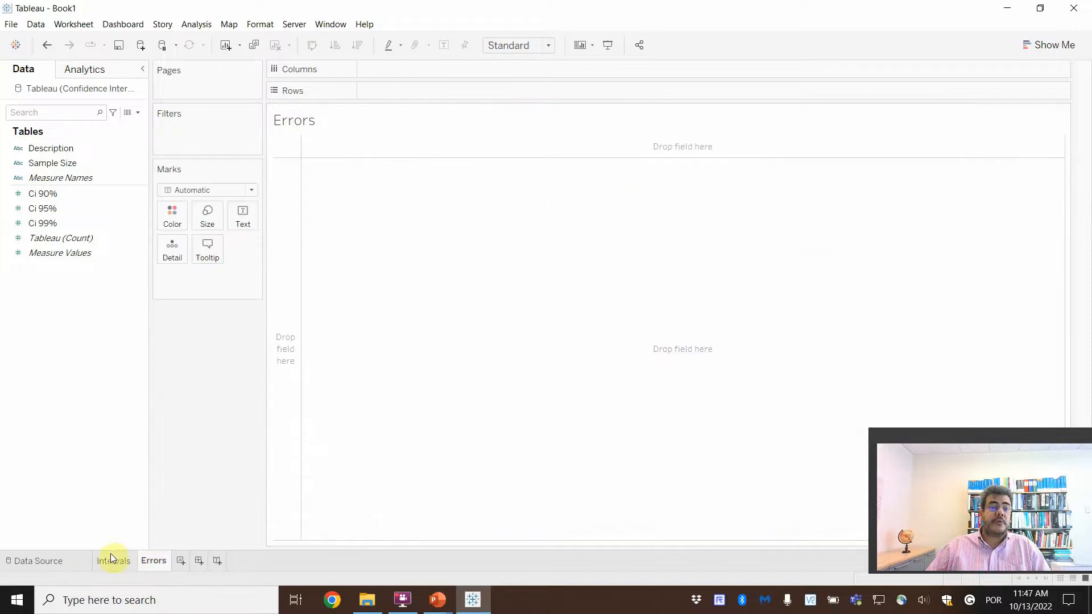
{"action": "mouse_move", "coordinate": [110, 562]}
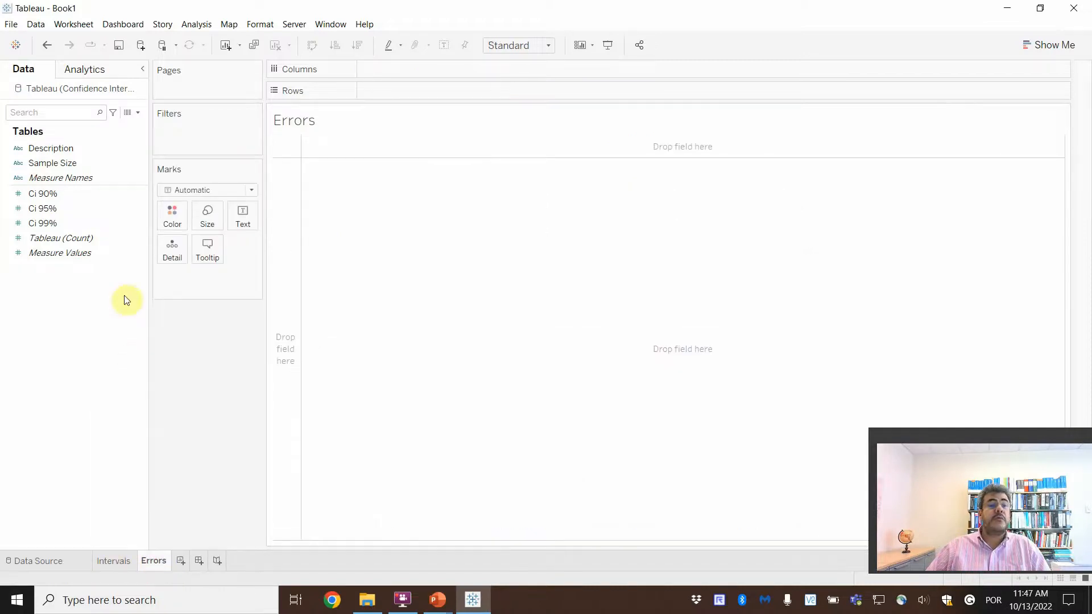
{"action": "left_click", "coordinate": [72, 197]}
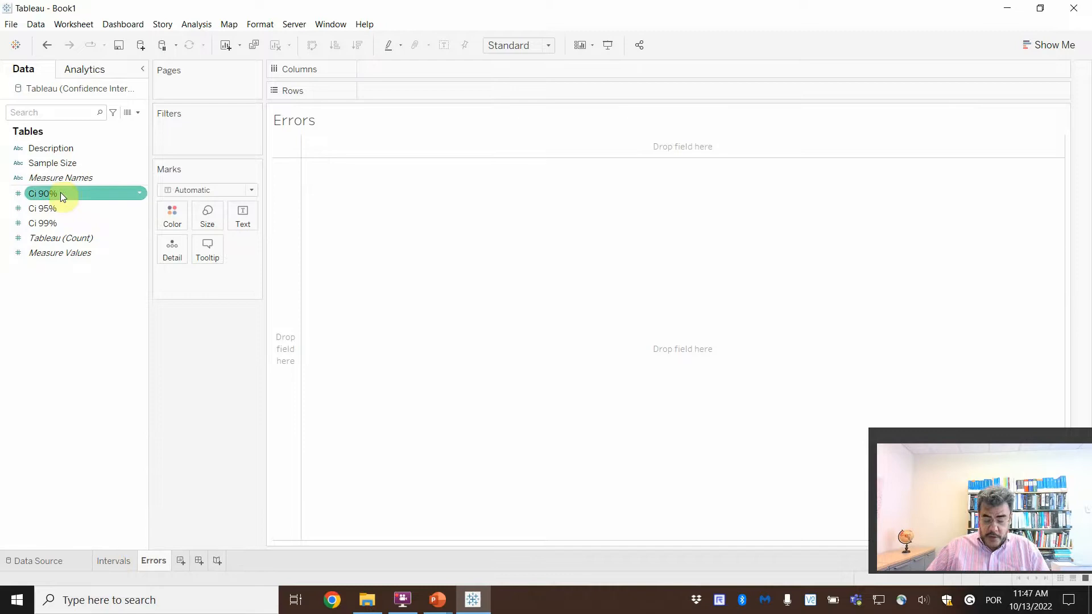
{"action": "left_click", "coordinate": [105, 208]}
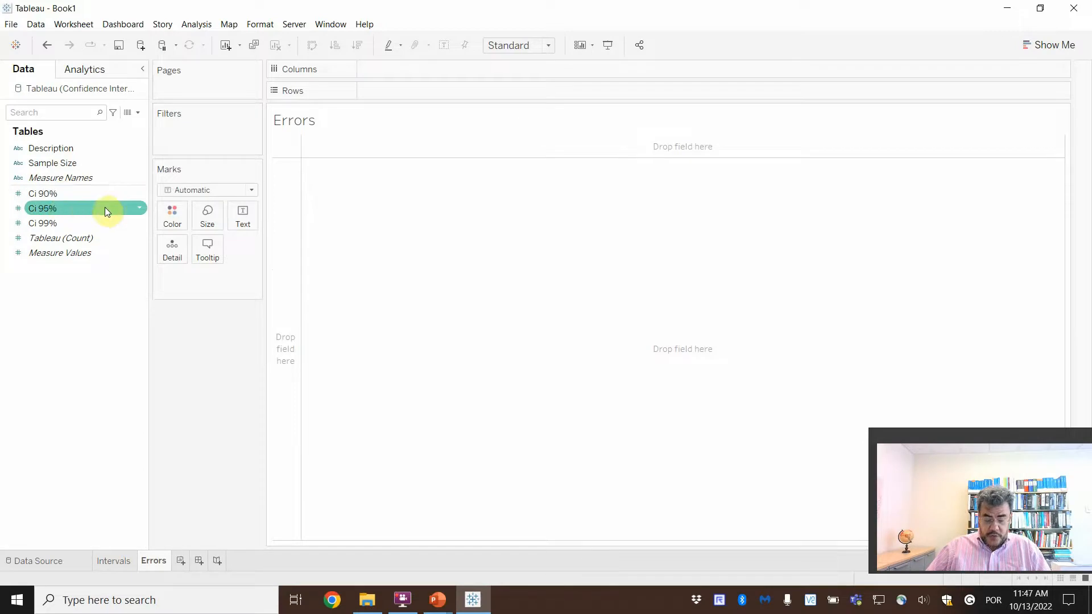
{"action": "left_click", "coordinate": [49, 165]}
{"action": "left_click", "coordinate": [59, 195]}
{"action": "left_click_drag", "start_coordinate": [51, 165], "coordinate": [385, 80]}
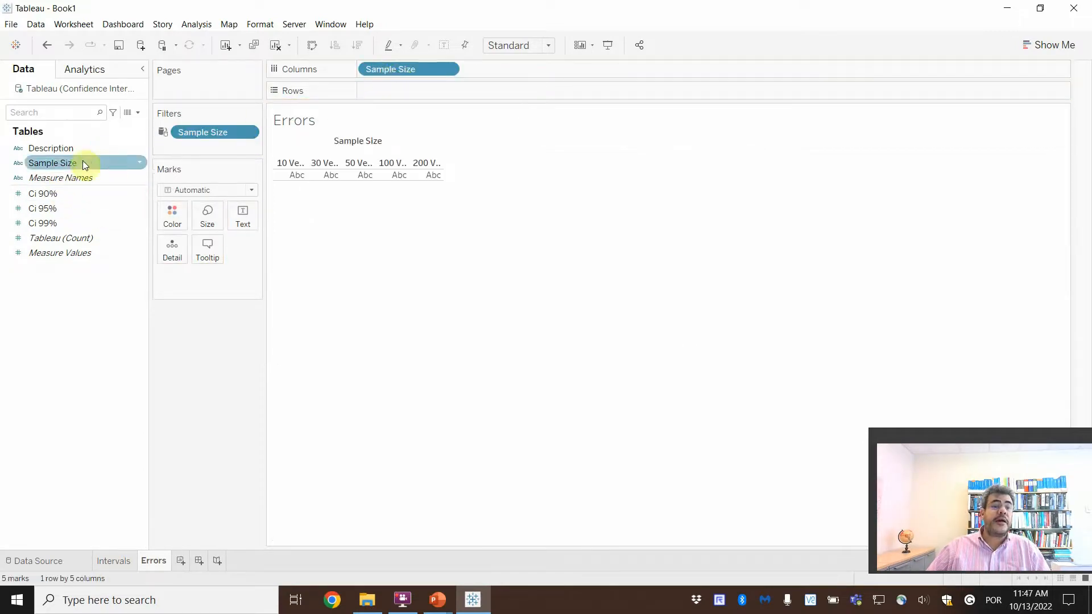
Step: Filter the Errors sheet by Description, keeping only the Error value
{"action": "left_click_drag", "start_coordinate": [65, 150], "coordinate": [201, 149]}
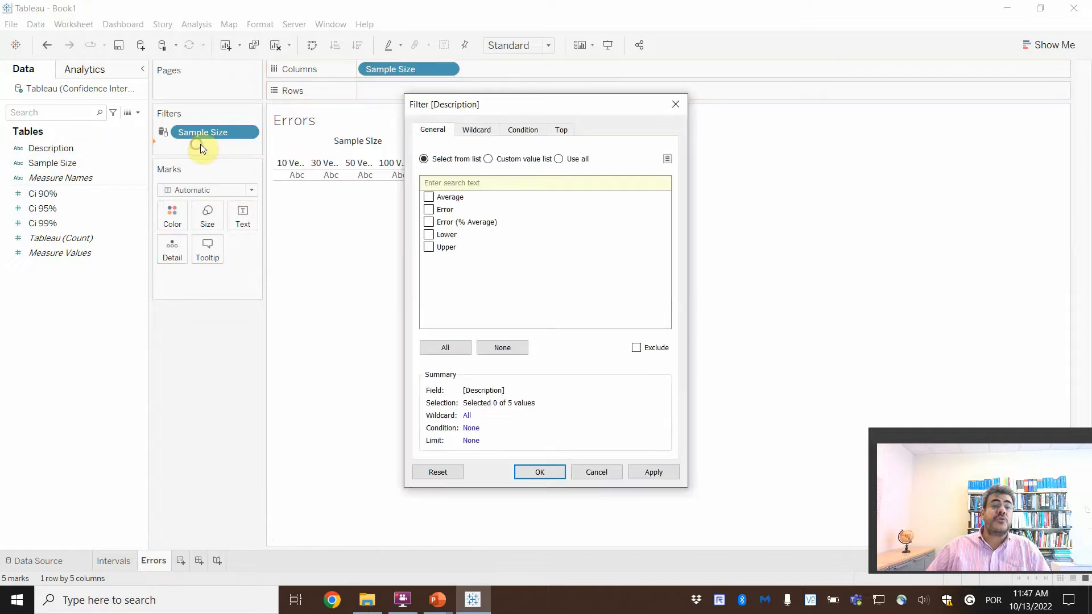
{"action": "left_click", "coordinate": [428, 212]}
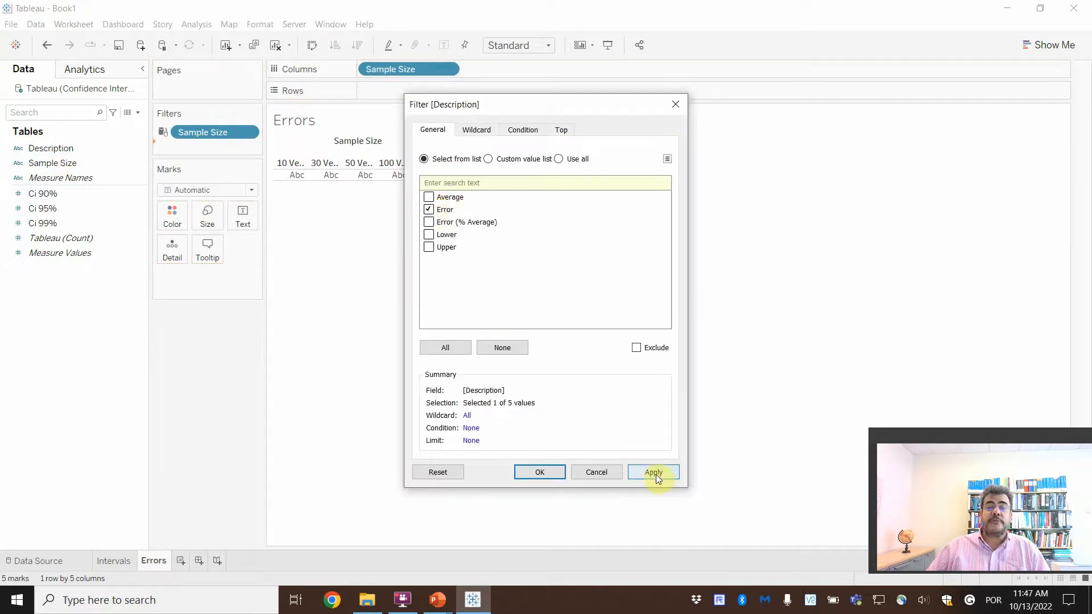
{"action": "left_click", "coordinate": [654, 473]}
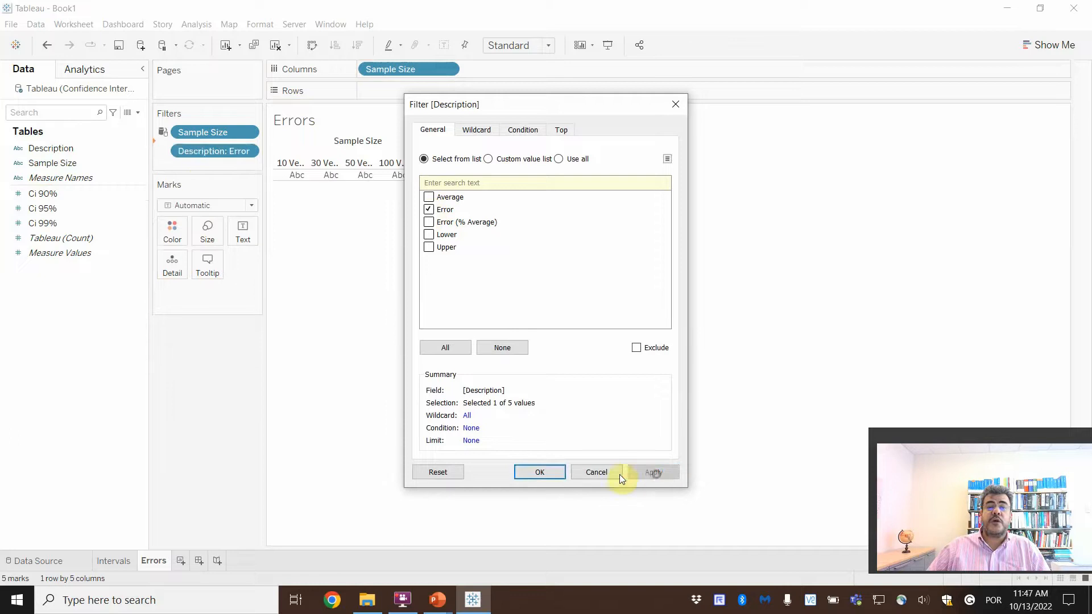
{"action": "left_click", "coordinate": [537, 473]}
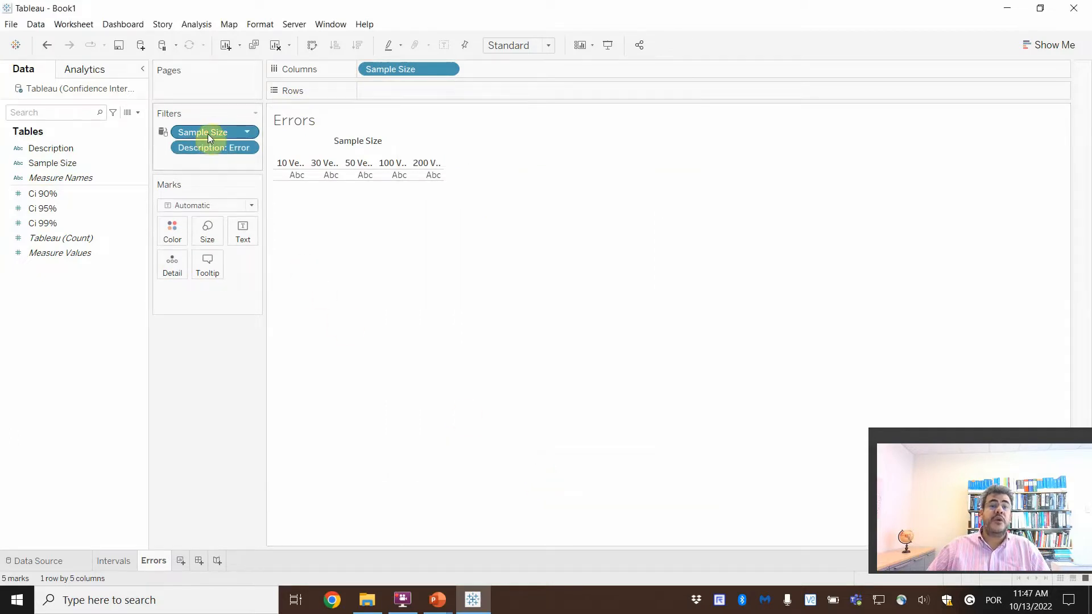
{"action": "mouse_move", "coordinate": [164, 137]}
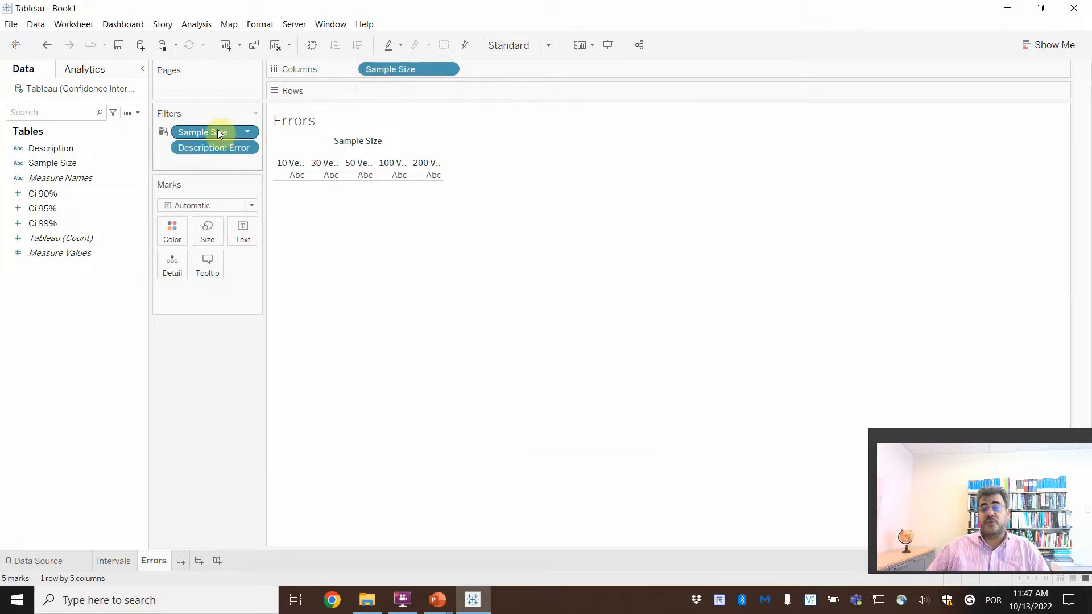
{"action": "mouse_move", "coordinate": [218, 134]}
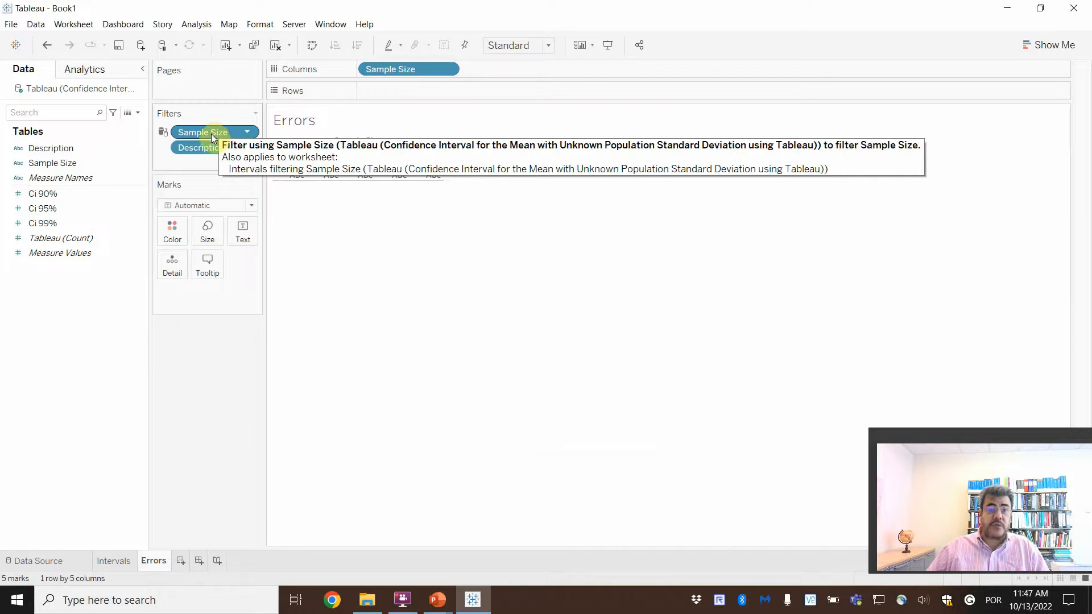
Step: Add the Ci 90%, Ci 95% and Ci 99% measures, in that order, to the rows of the Errors sheet
{"action": "mouse_move", "coordinate": [63, 194]}
{"action": "left_mouse_down"}
{"action": "mouse_move", "coordinate": [293, 151]}
{"action": "mouse_move", "coordinate": [405, 92]}
{"action": "left_mouse_up"}
{"action": "left_click_drag", "start_coordinate": [68, 208], "coordinate": [500, 97]}
{"action": "left_click_drag", "start_coordinate": [43, 223], "coordinate": [632, 94]}
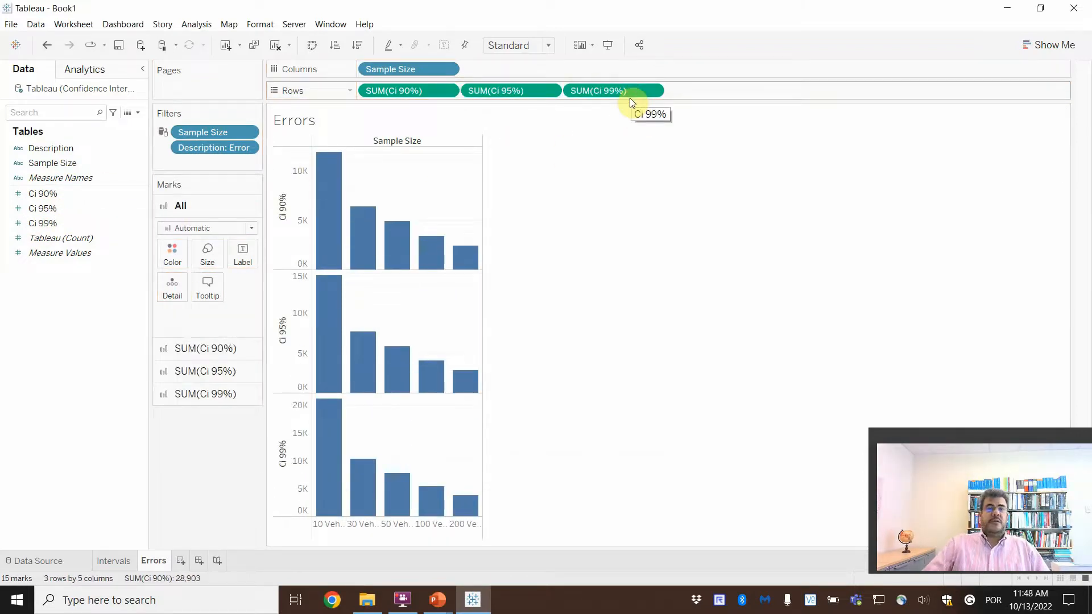
{"action": "mouse_move", "coordinate": [336, 207]}
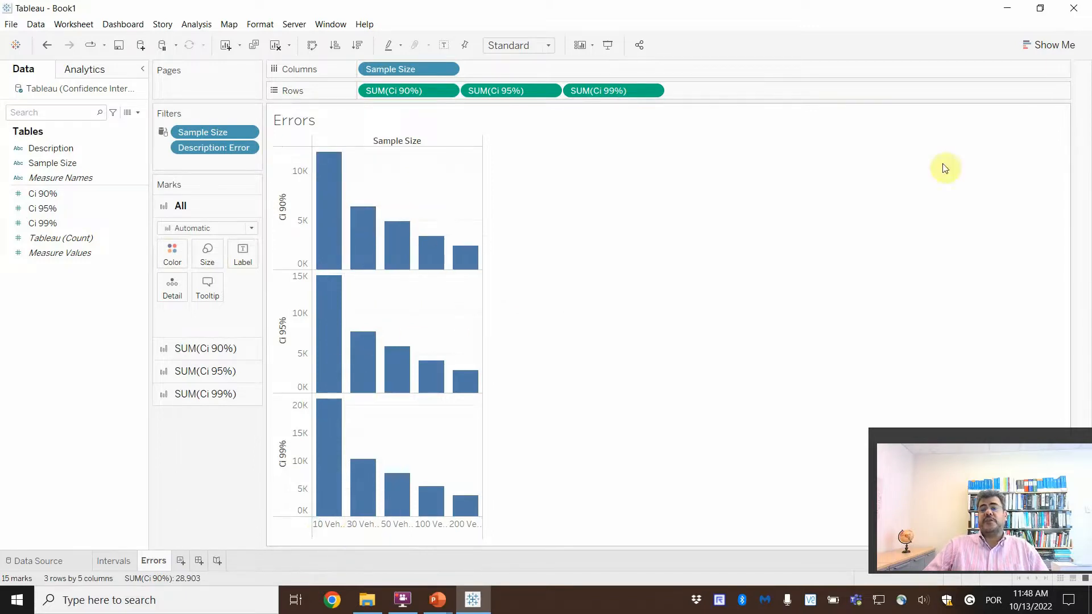
Step: Convert the chart to side-by-side bars and reorder the columns so Sample Size follows Measure Names
{"action": "left_click", "coordinate": [1051, 45]}
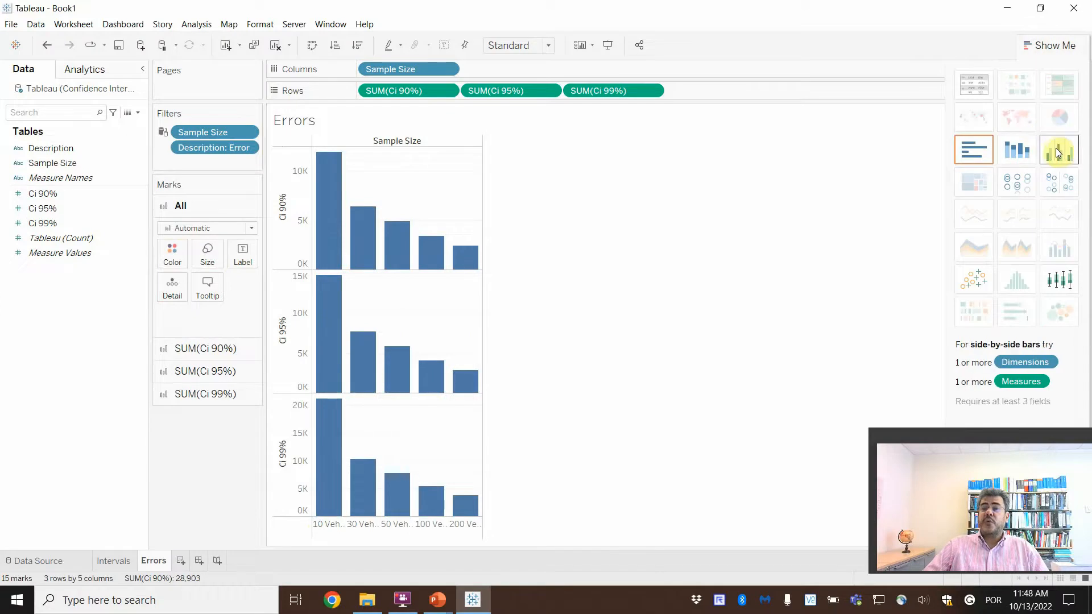
{"action": "left_click", "coordinate": [1059, 152]}
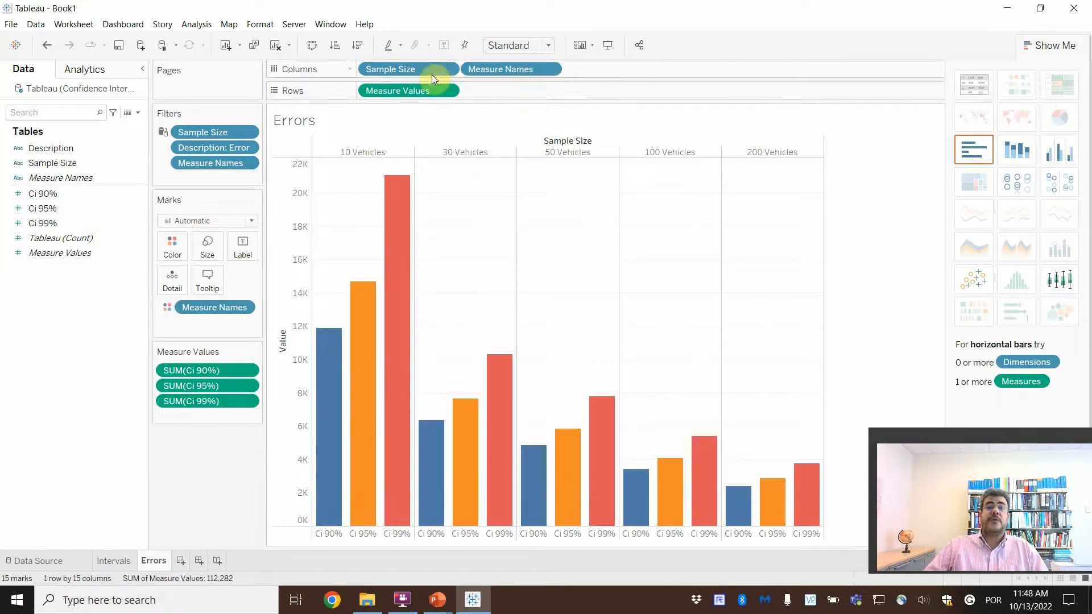
{"action": "mouse_move", "coordinate": [334, 507]}
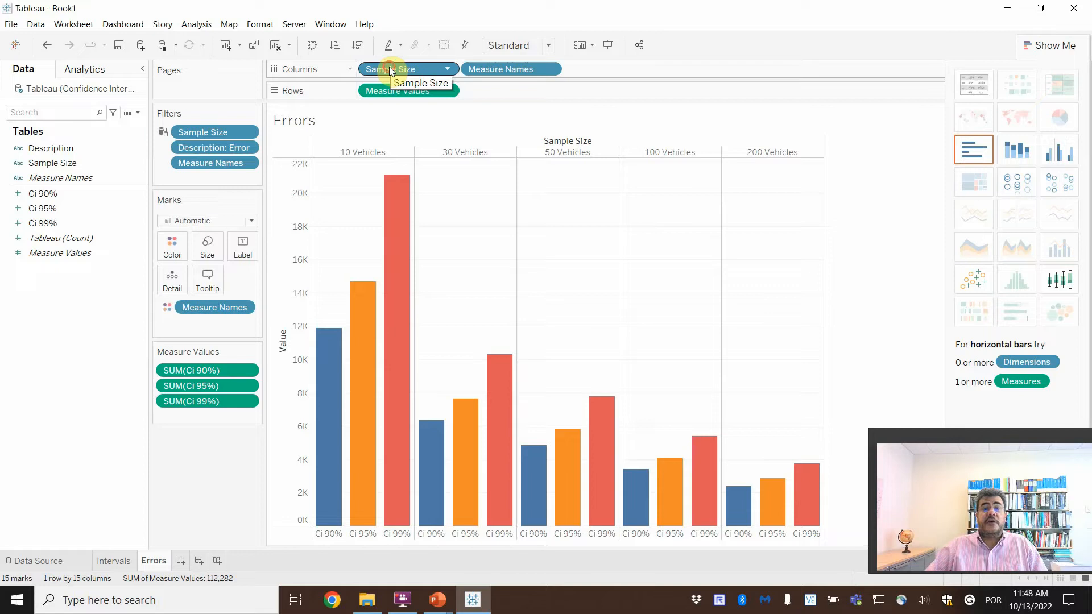
{"action": "left_click_drag", "start_coordinate": [391, 71], "coordinate": [581, 71]}
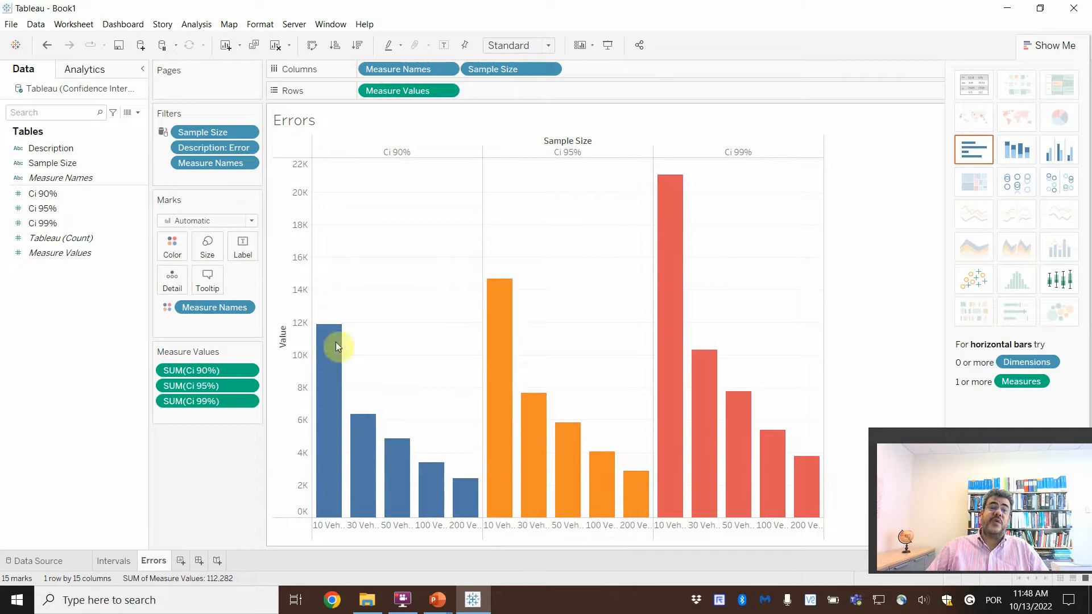
Step: Try the Line, Area, Gantt Bar, Density and Circle mark types on the errors chart
{"action": "left_click", "coordinate": [252, 222]}
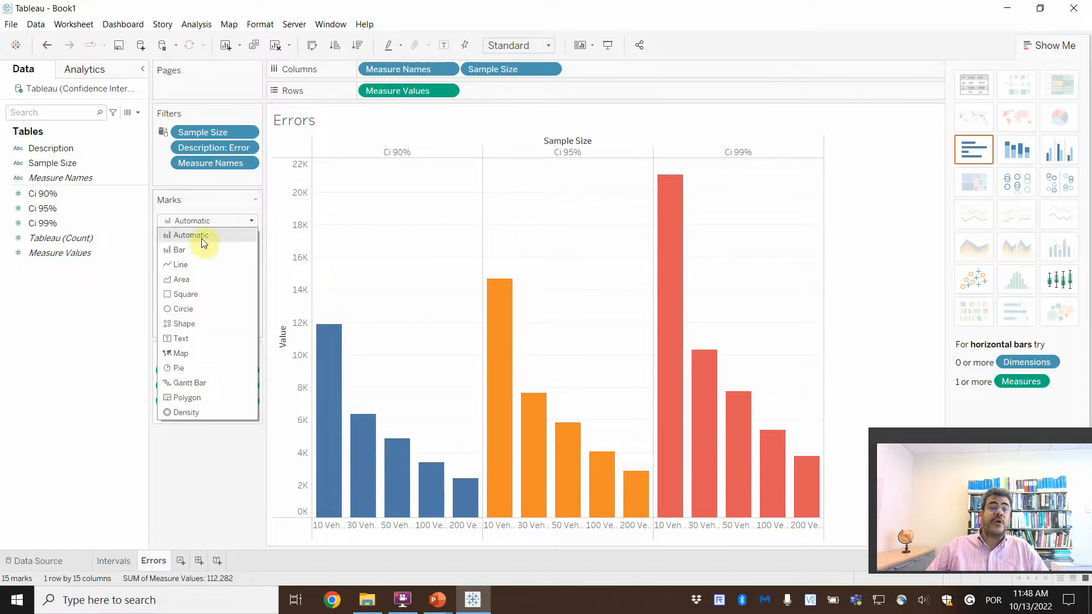
{"action": "left_click", "coordinate": [189, 269]}
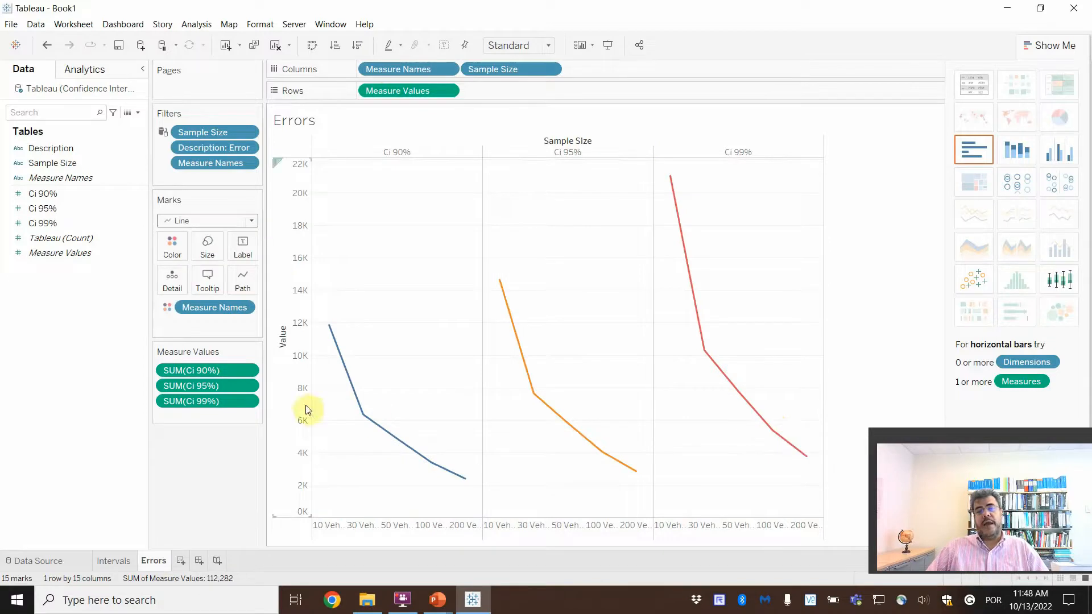
{"action": "left_click", "coordinate": [221, 222]}
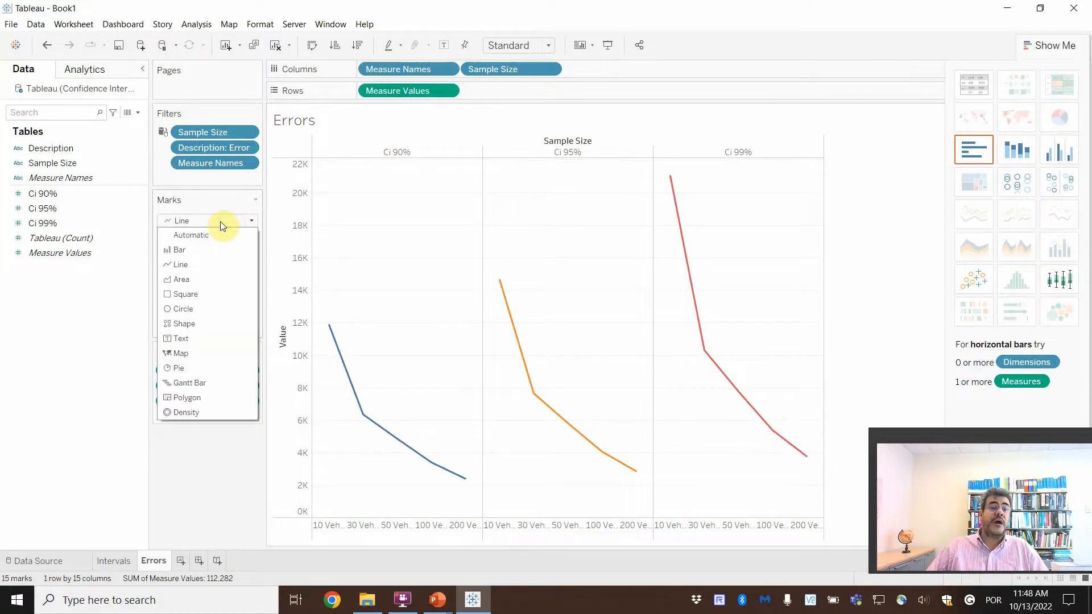
{"action": "left_click", "coordinate": [186, 279]}
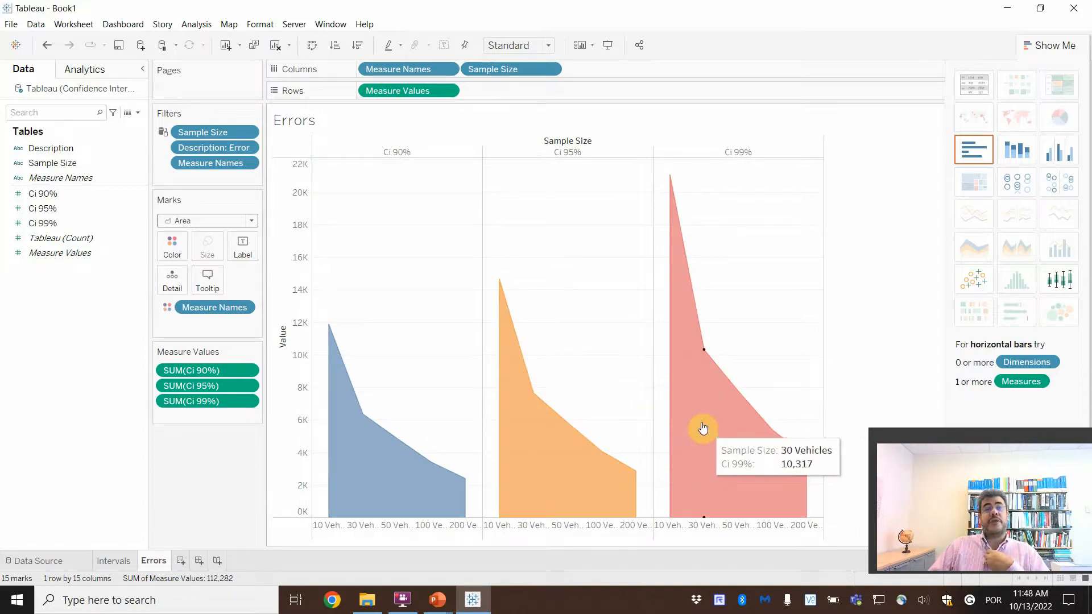
{"action": "left_click", "coordinate": [226, 221]}
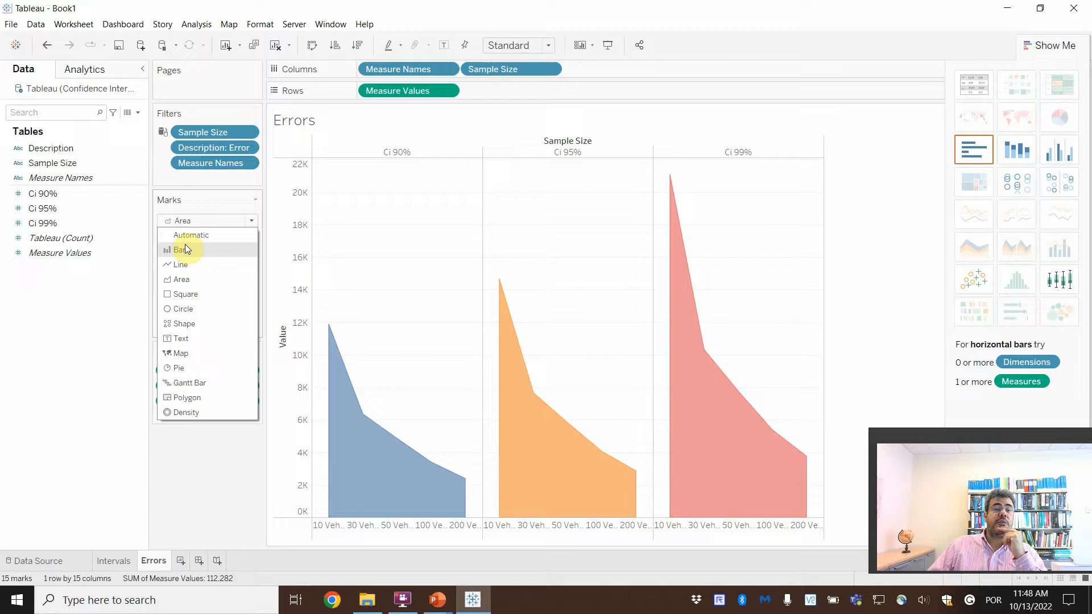
{"action": "left_click", "coordinate": [193, 383]}
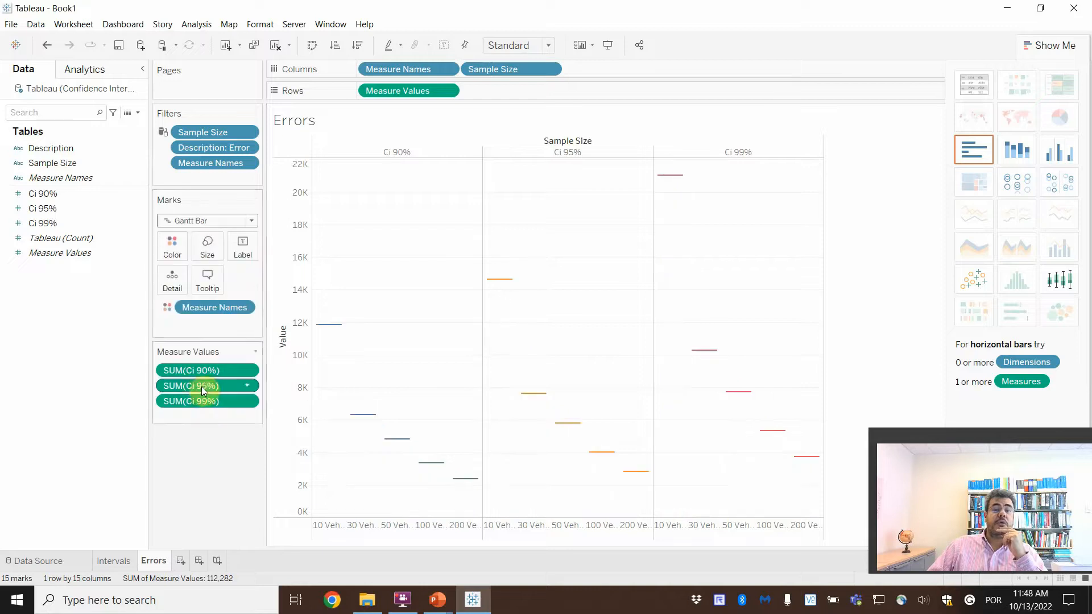
{"action": "left_click", "coordinate": [235, 221]}
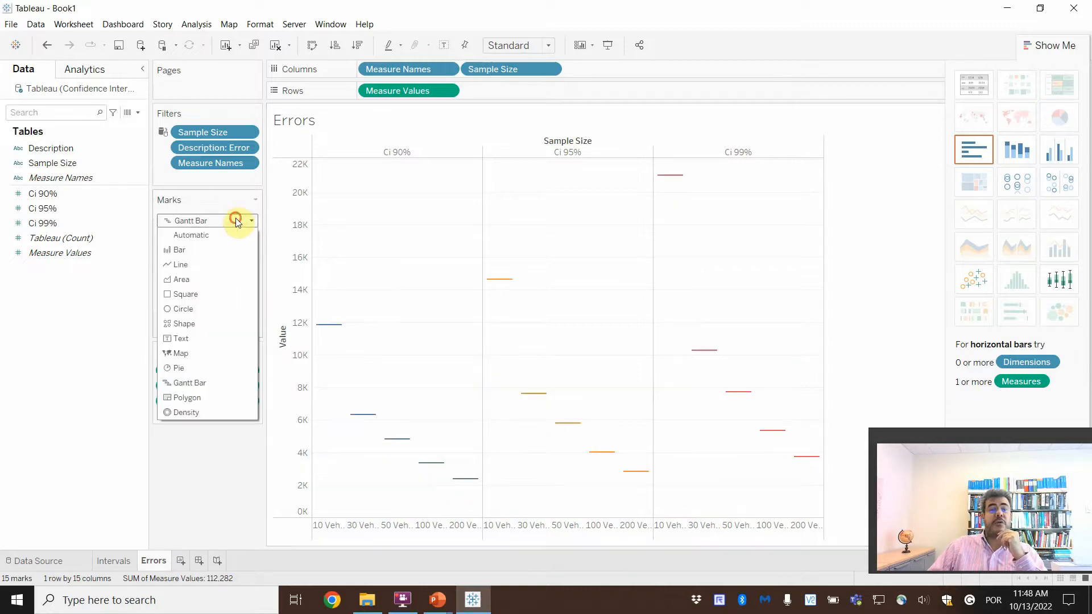
{"action": "left_click", "coordinate": [206, 411]}
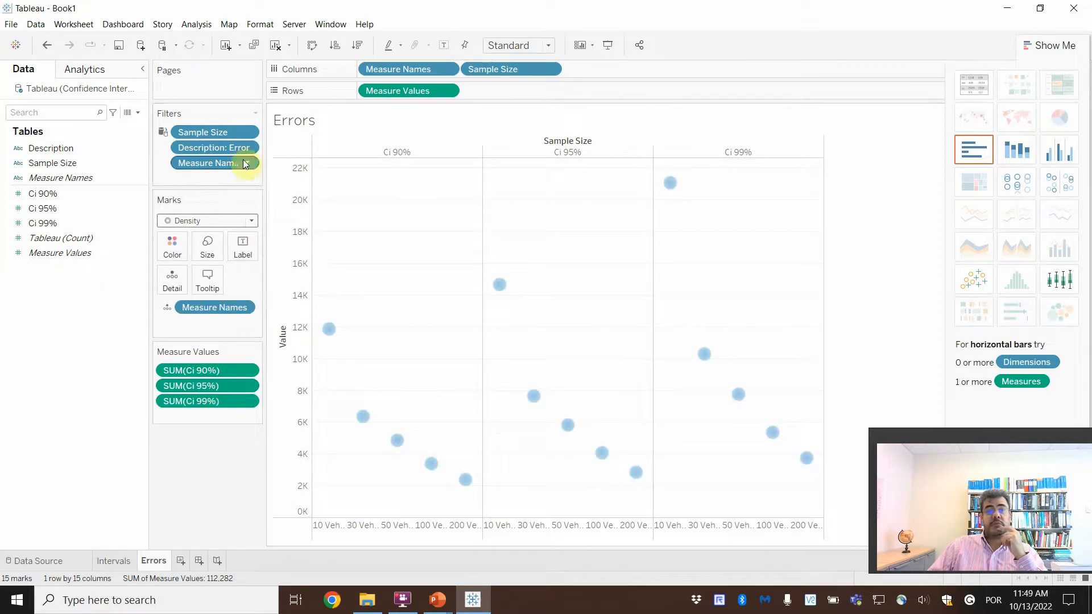
{"action": "left_click", "coordinate": [227, 222]}
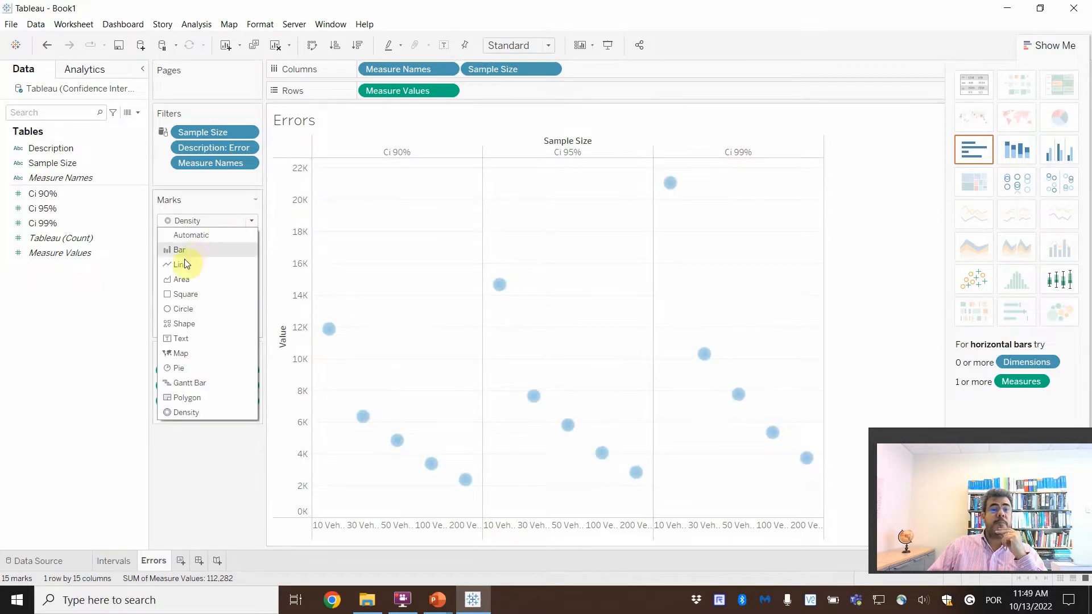
{"action": "left_click", "coordinate": [183, 310]}
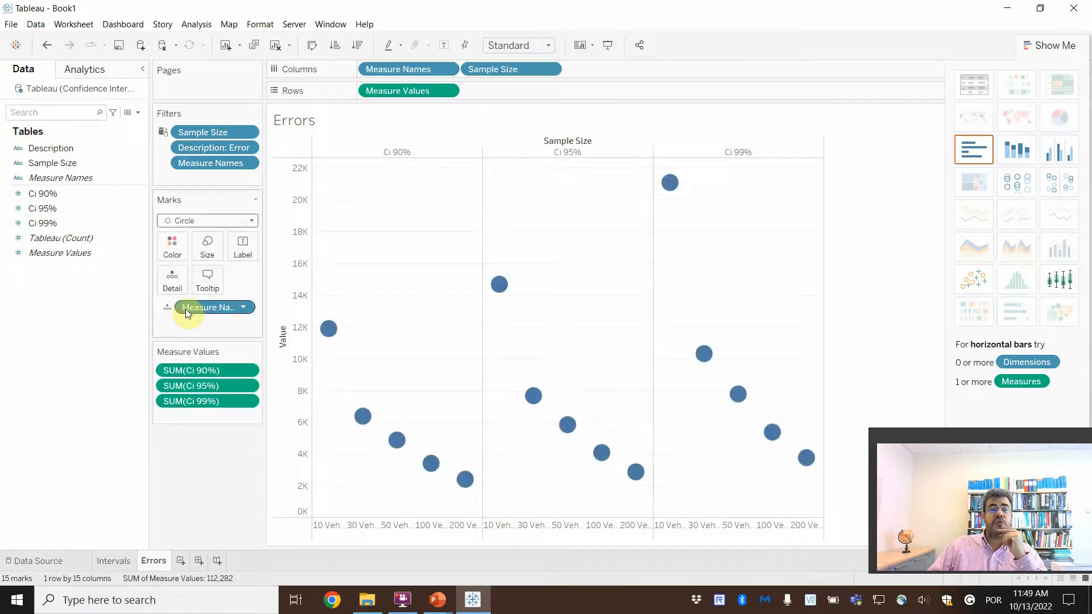
Step: Set the errors chart's mark type to Bar and hide the chart type suggestions
{"action": "left_click", "coordinate": [246, 222]}
{"action": "left_click", "coordinate": [179, 251]}
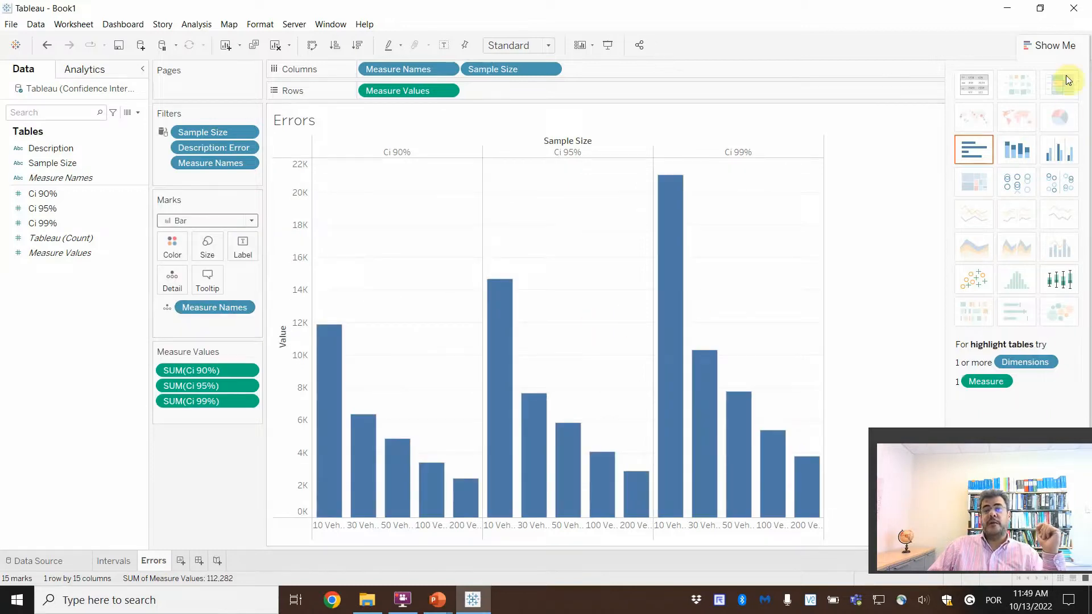
{"action": "left_click", "coordinate": [1059, 46]}
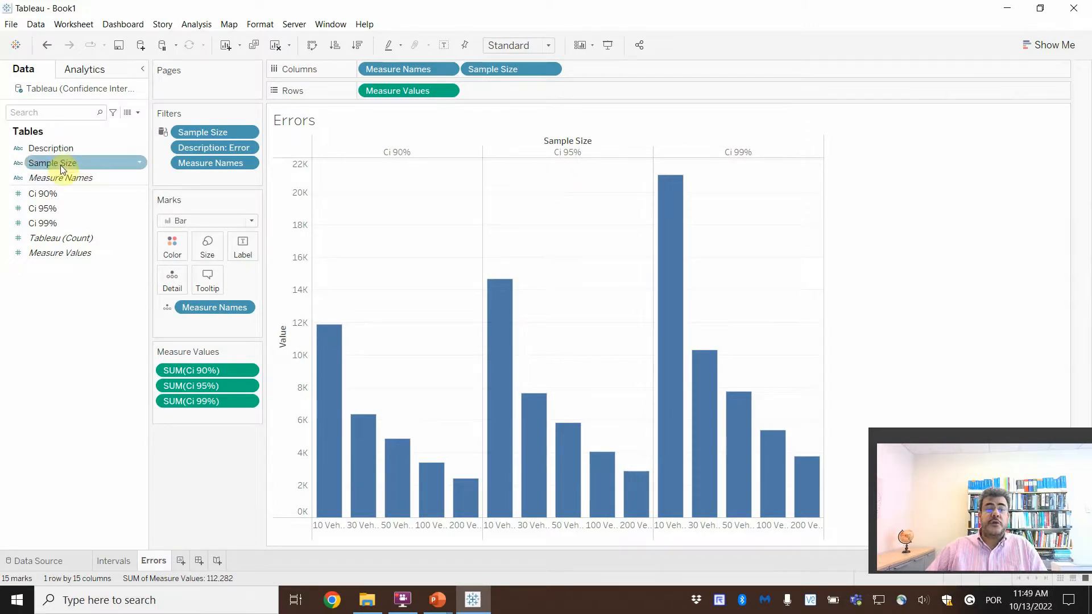
Step: Color the error bars by Sample Size and set the view to Fit Width
{"action": "left_click_drag", "start_coordinate": [61, 165], "coordinate": [179, 247]}
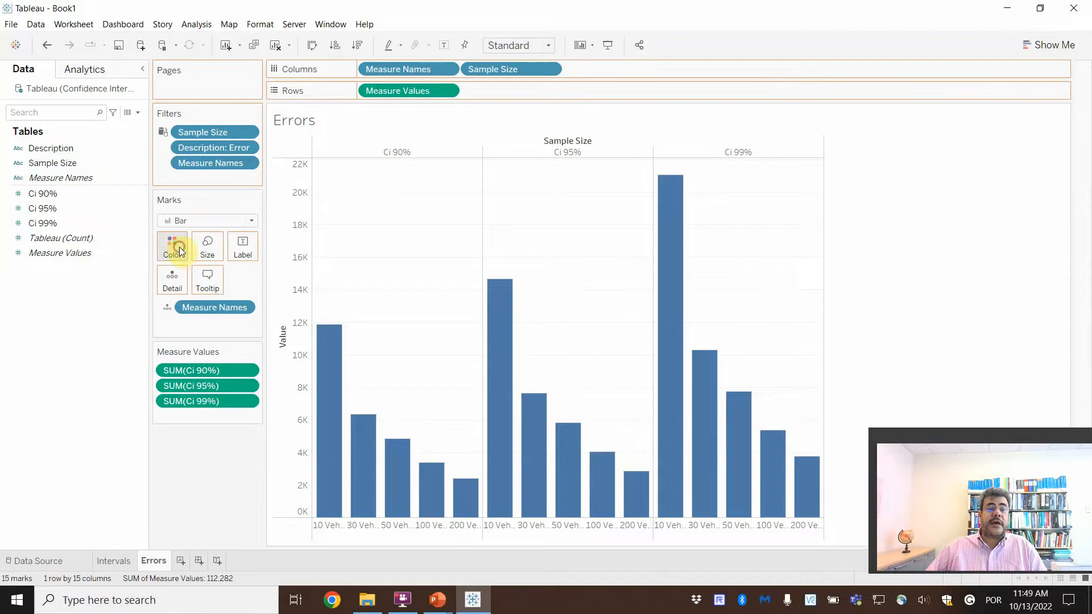
{"action": "mouse_move", "coordinate": [326, 387]}
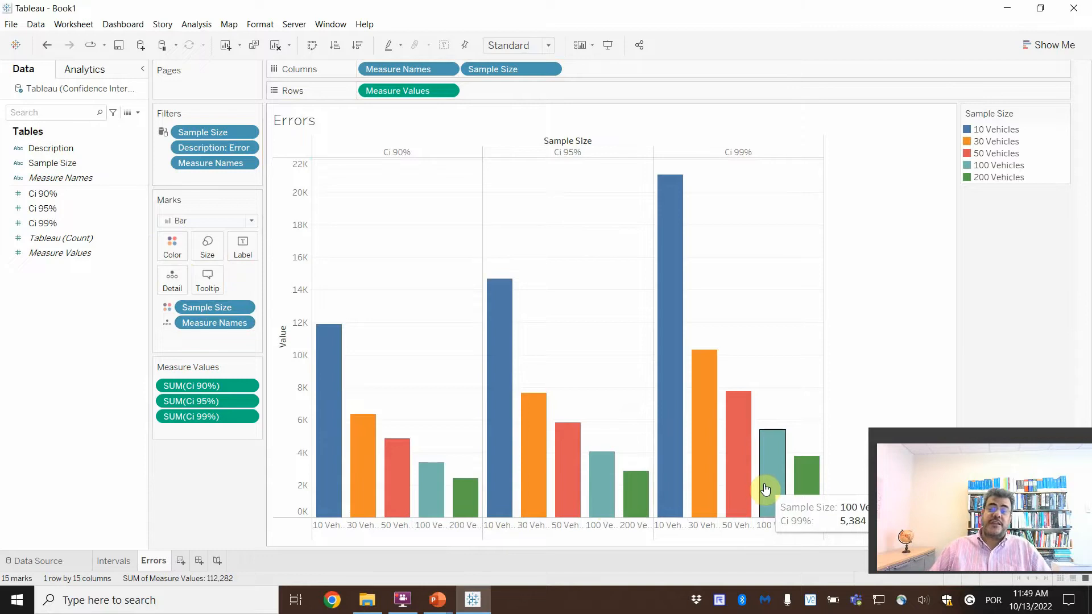
{"action": "left_click", "coordinate": [510, 48]}
{"action": "left_click", "coordinate": [512, 73]}
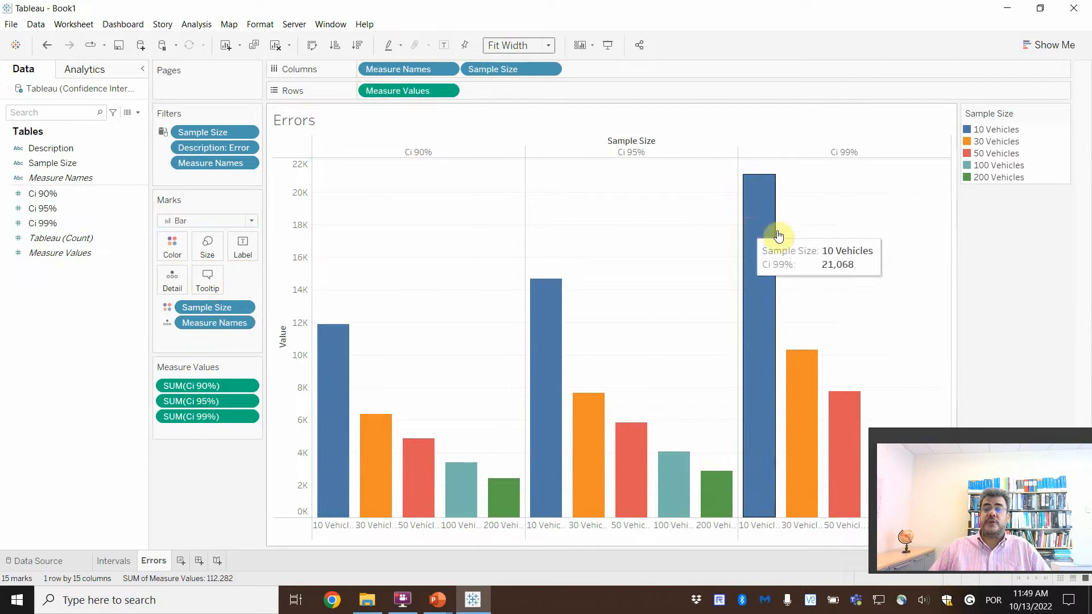
Step: Create a new dashboard and rename it Analysis
{"action": "left_click_drag", "start_coordinate": [1025, 439], "coordinate": [160, 418]}
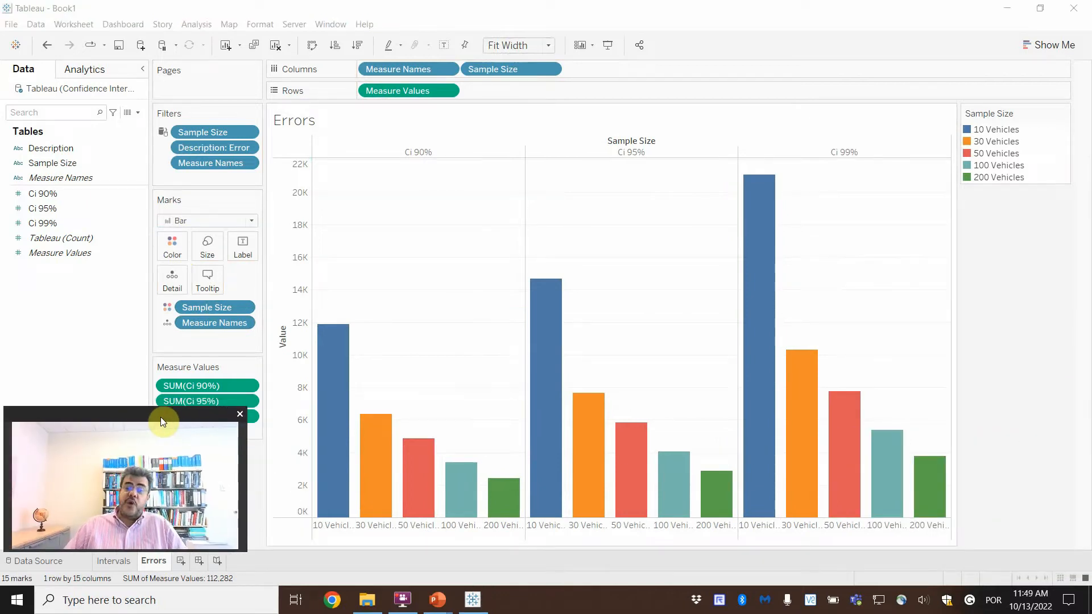
{"action": "left_click", "coordinate": [199, 561]}
{"action": "double_click", "coordinate": [204, 562]}
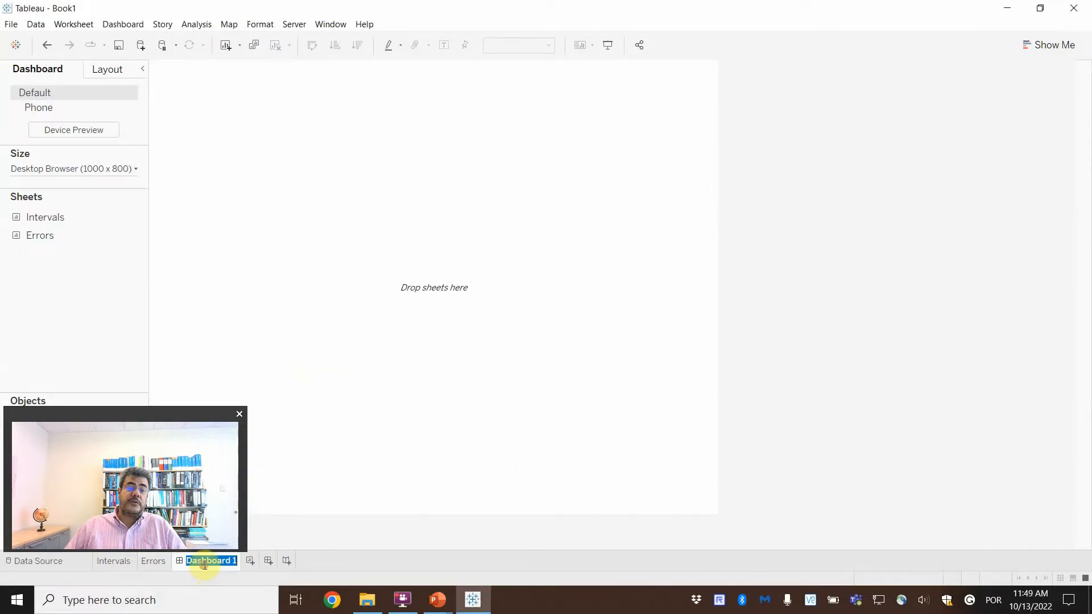
{"action": "type", "text": "C"}
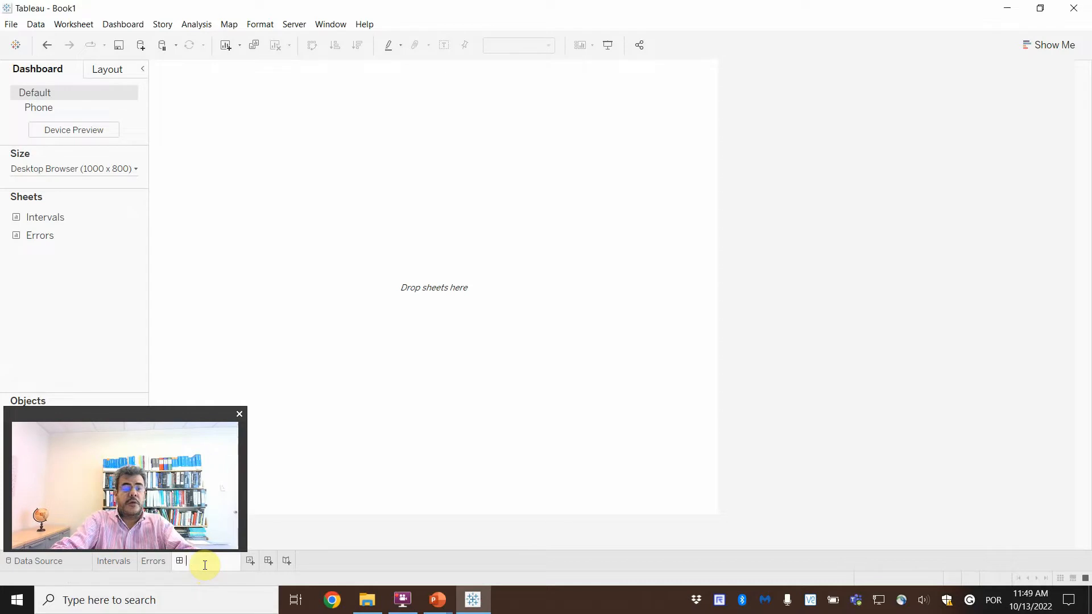
{"action": "type", "text": "Analysis"}
{"action": "key", "text": "Return"}
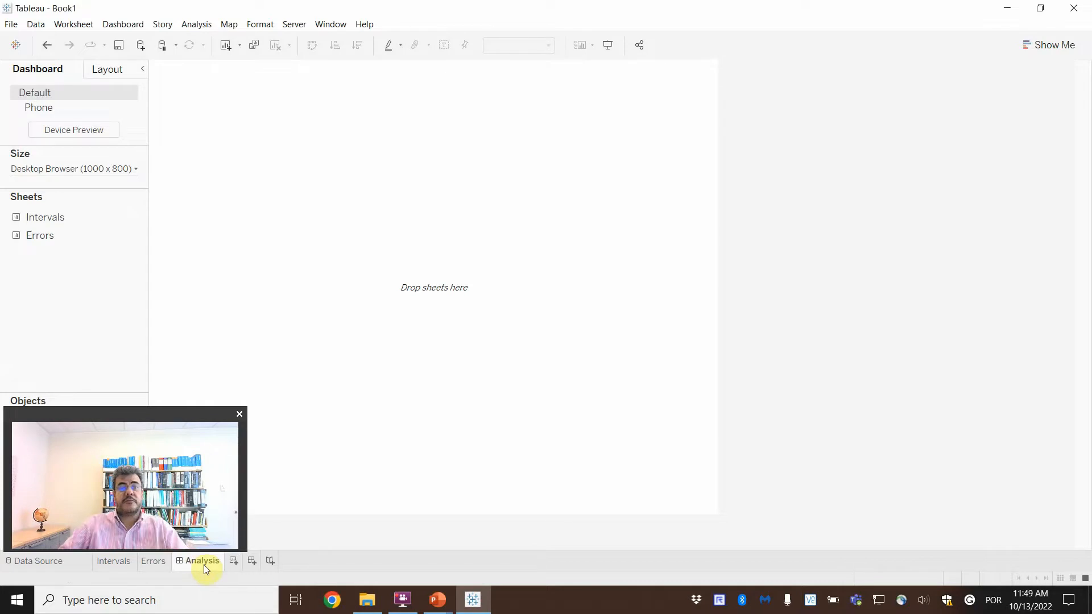
Step: Show the dashboard title and place the Intervals sheet on the dashboard with the Errors sheet below it
{"action": "left_click", "coordinate": [128, 25]}
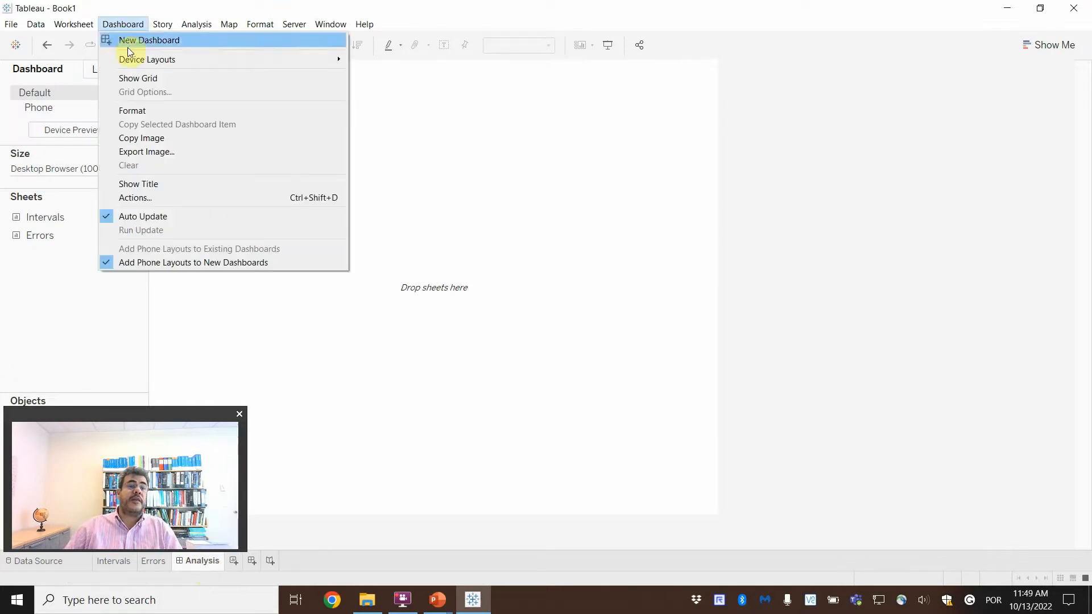
{"action": "left_click", "coordinate": [137, 183]}
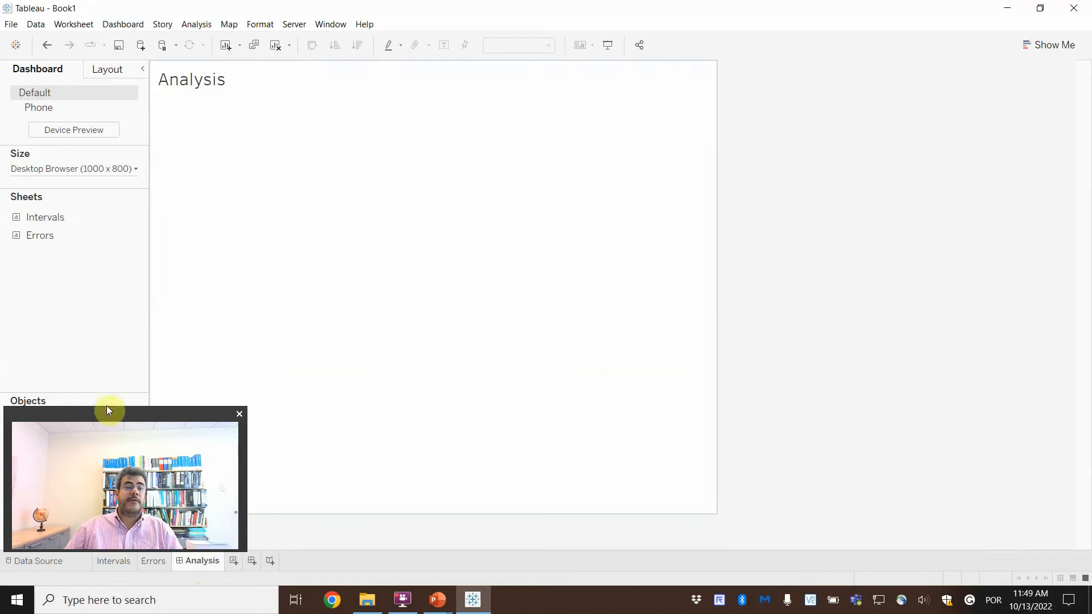
{"action": "left_click_drag", "start_coordinate": [107, 405], "coordinate": [946, 396]}
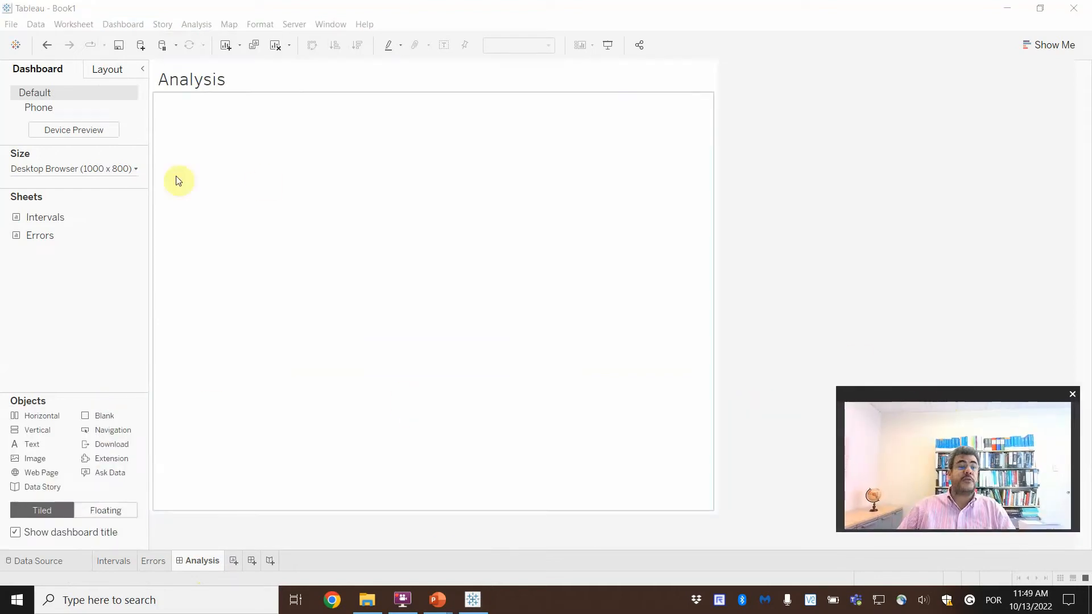
{"action": "left_click_drag", "start_coordinate": [48, 217], "coordinate": [344, 224]}
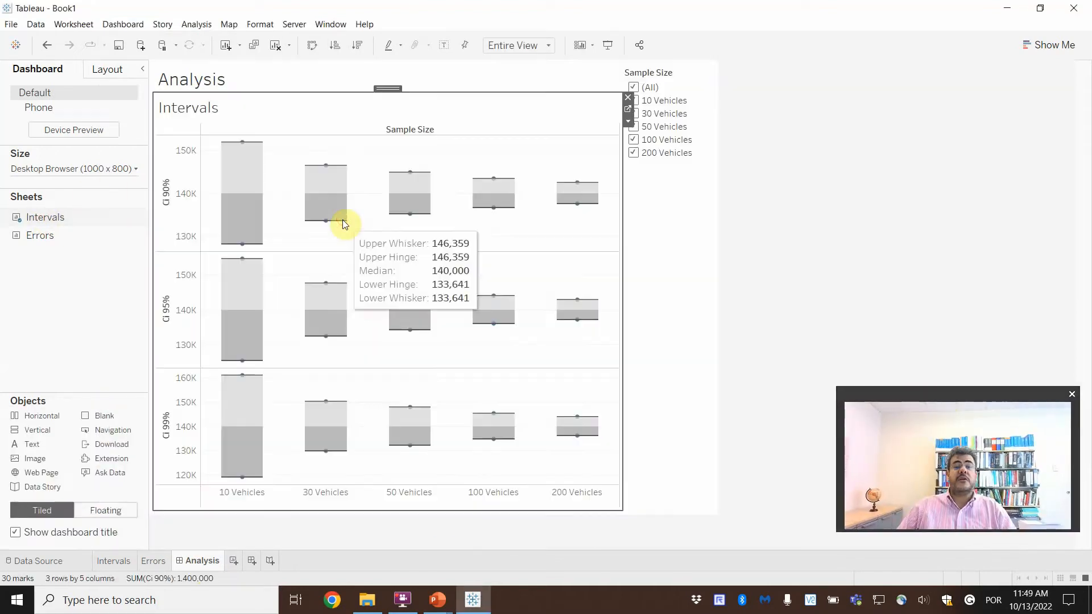
{"action": "left_click_drag", "start_coordinate": [20, 233], "coordinate": [429, 442]}
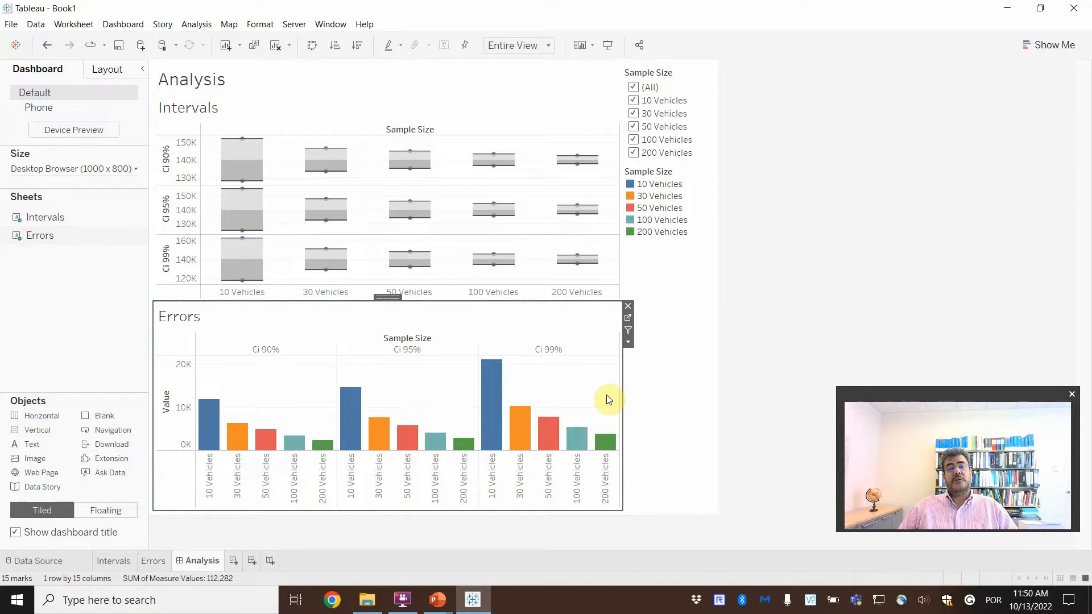
Step: Test the shared Sample Size filter by excluding 10, 30 and 200 Vehicles and restoring all sample sizes
{"action": "left_click", "coordinate": [635, 101]}
{"action": "left_click", "coordinate": [634, 114]}
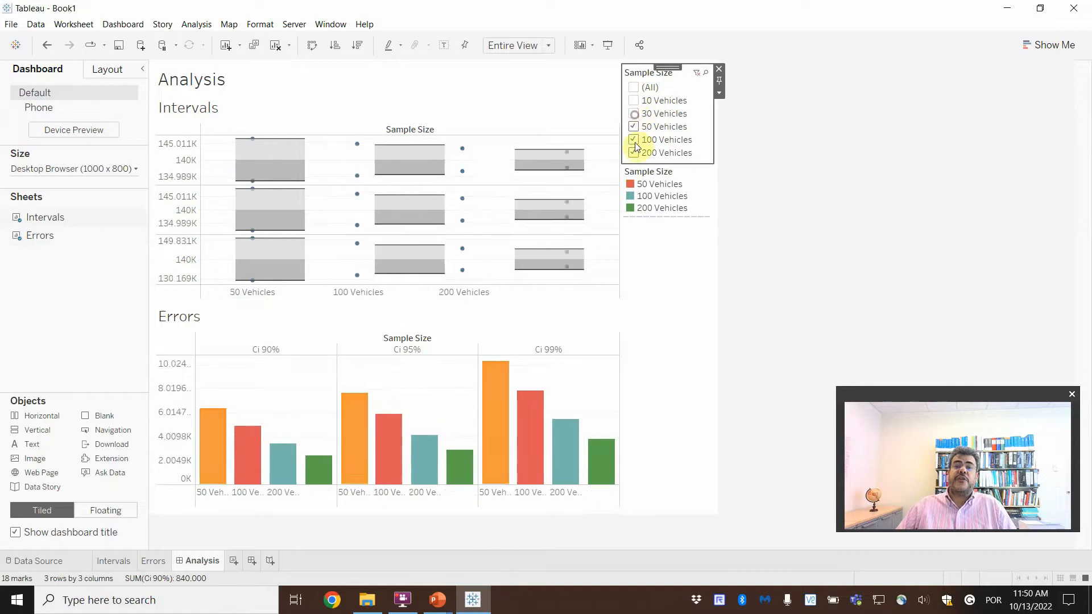
{"action": "left_click", "coordinate": [634, 153]}
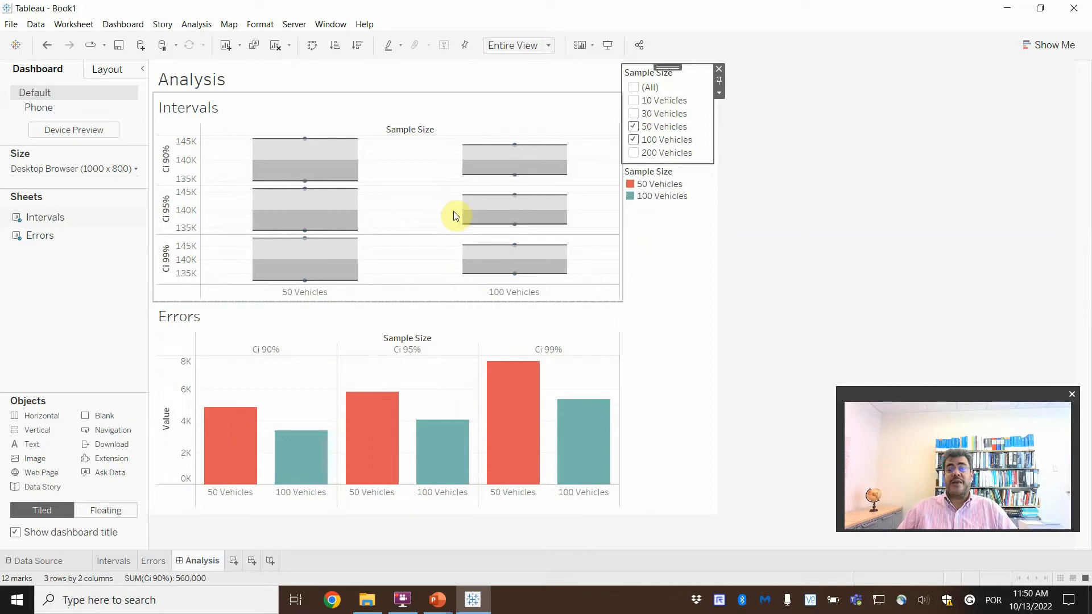
{"action": "left_click", "coordinate": [634, 114]}
{"action": "left_click", "coordinate": [634, 153]}
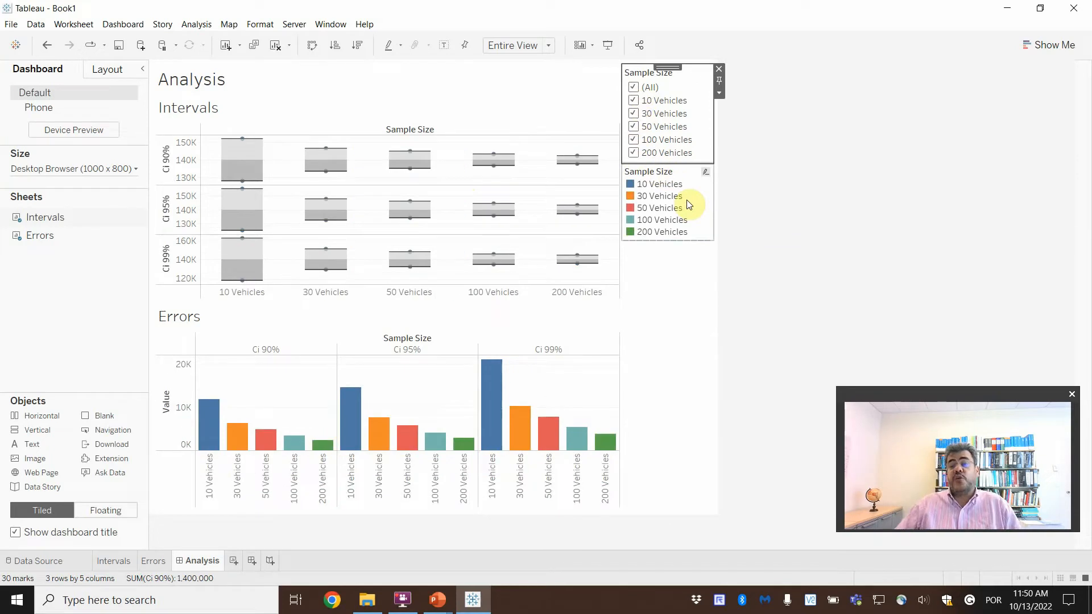
Step: Examine the interval bounds of the 10, 30 and 200 Vehicles samples in the dashboard's Ci 99% row
{"action": "left_click", "coordinate": [979, 401]}
{"action": "left_click_drag", "start_coordinate": [979, 400], "coordinate": [986, 435]}
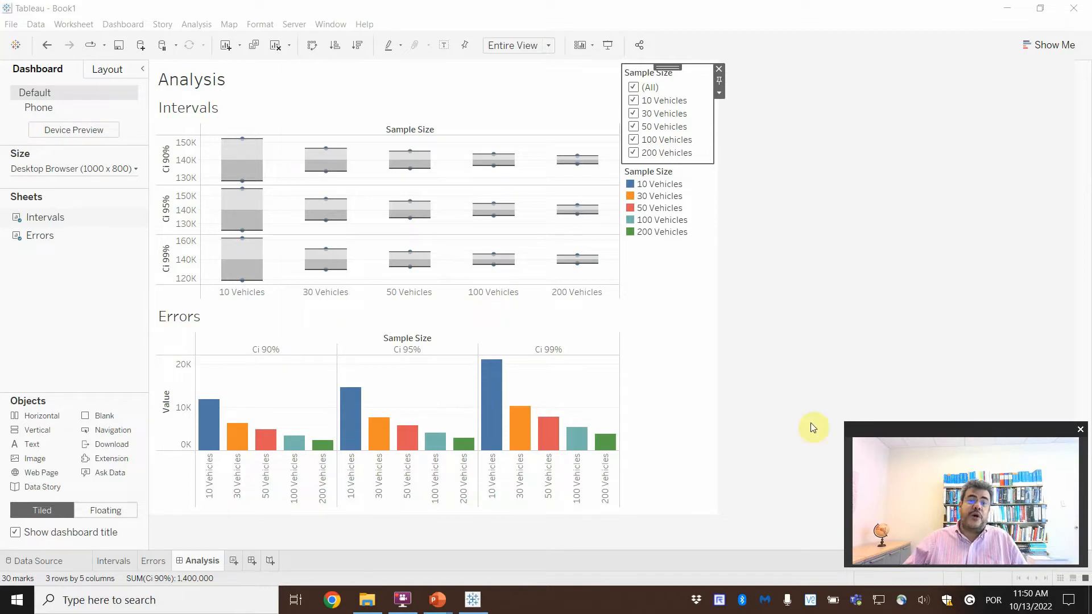
{"action": "mouse_move", "coordinate": [238, 246]}
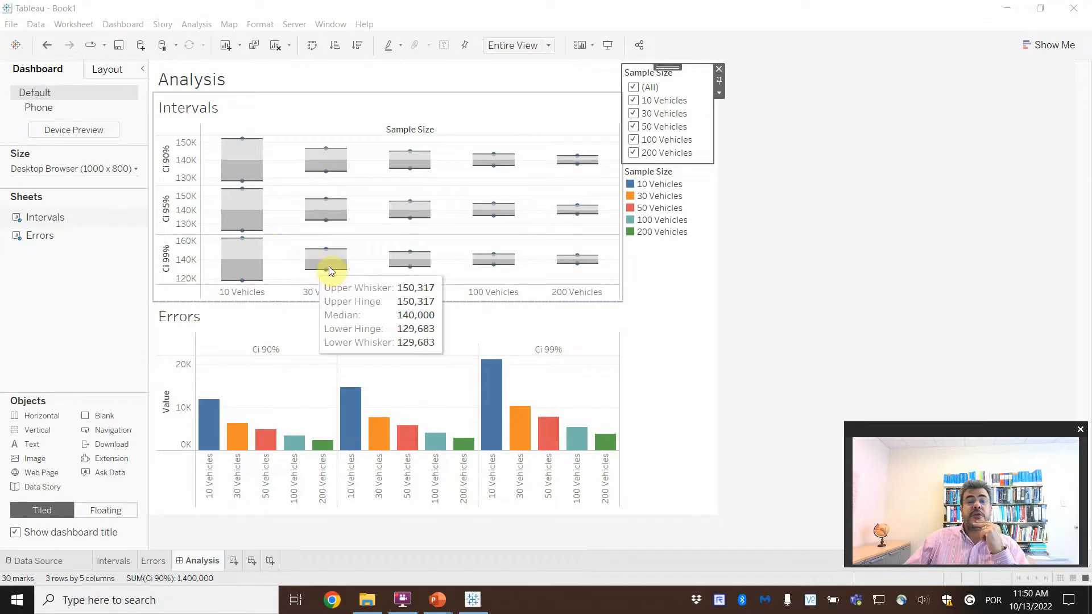
{"action": "mouse_move", "coordinate": [575, 263]}
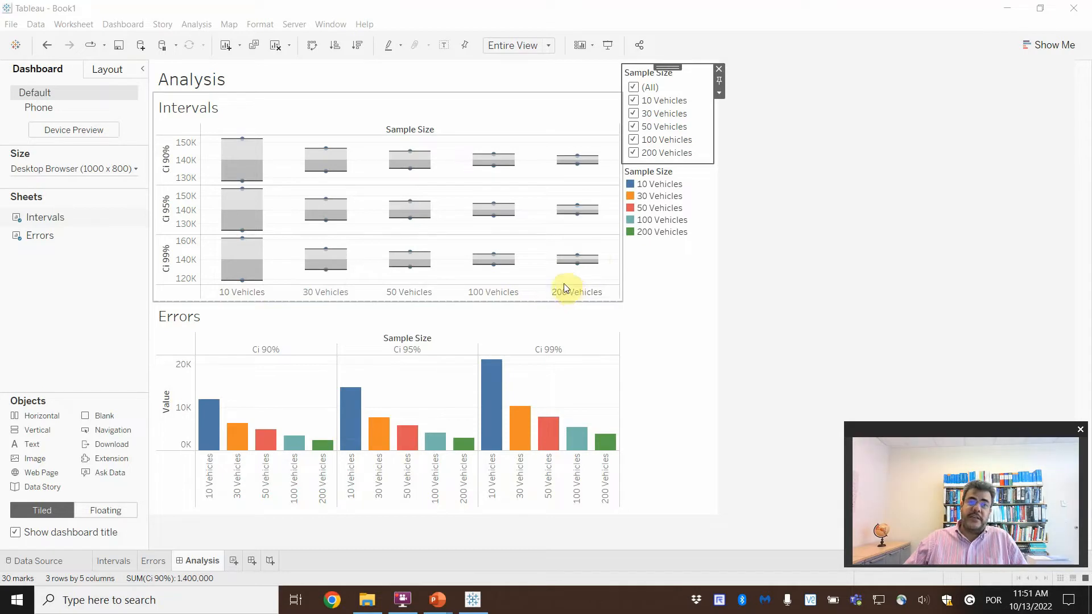
Step: On the Intervals sheet, try labeling the marks of all three charts with Ci 90% and remove that label
{"action": "left_click", "coordinate": [112, 562]}
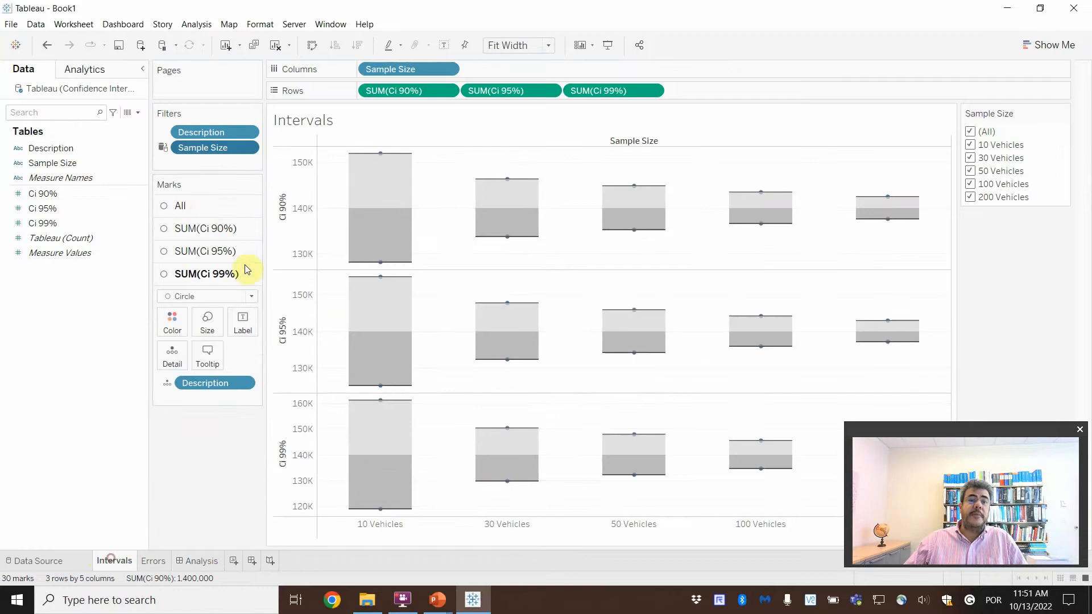
{"action": "left_click", "coordinate": [197, 206]}
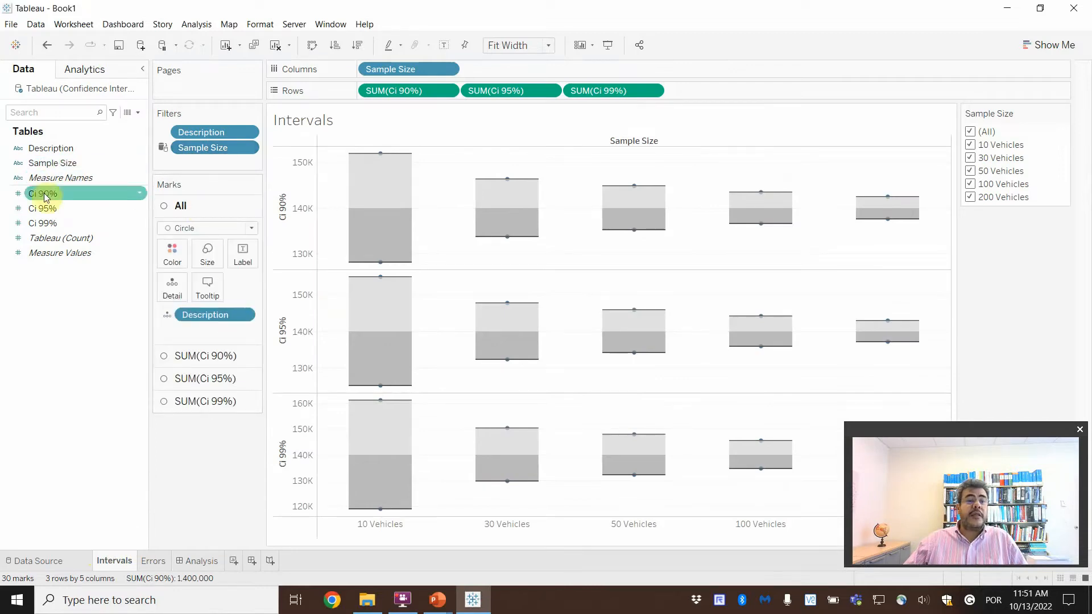
{"action": "mouse_move", "coordinate": [391, 265]}
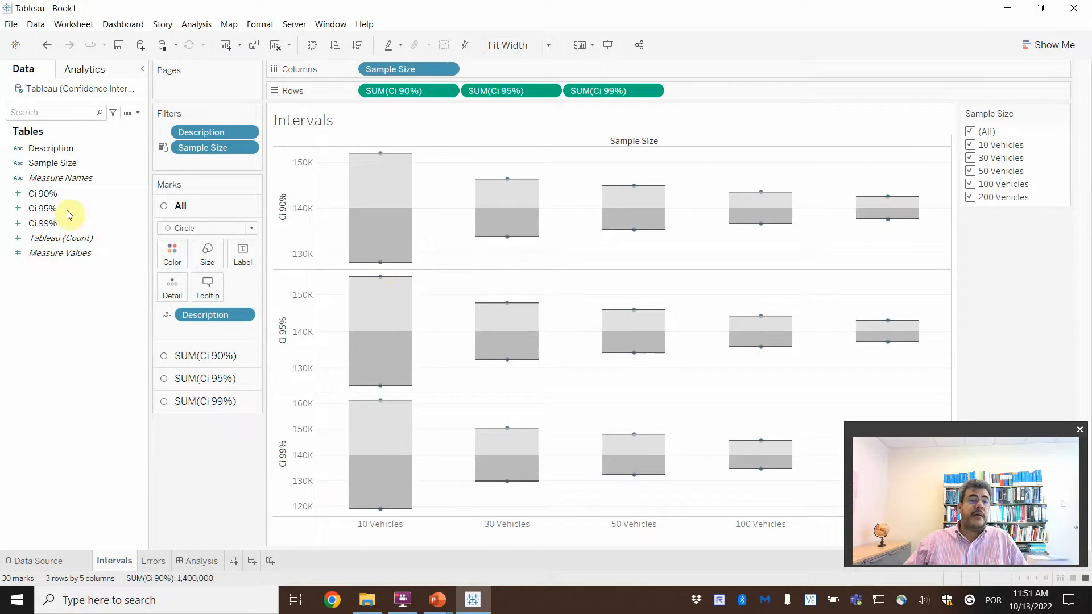
{"action": "left_click_drag", "start_coordinate": [44, 193], "coordinate": [243, 255]}
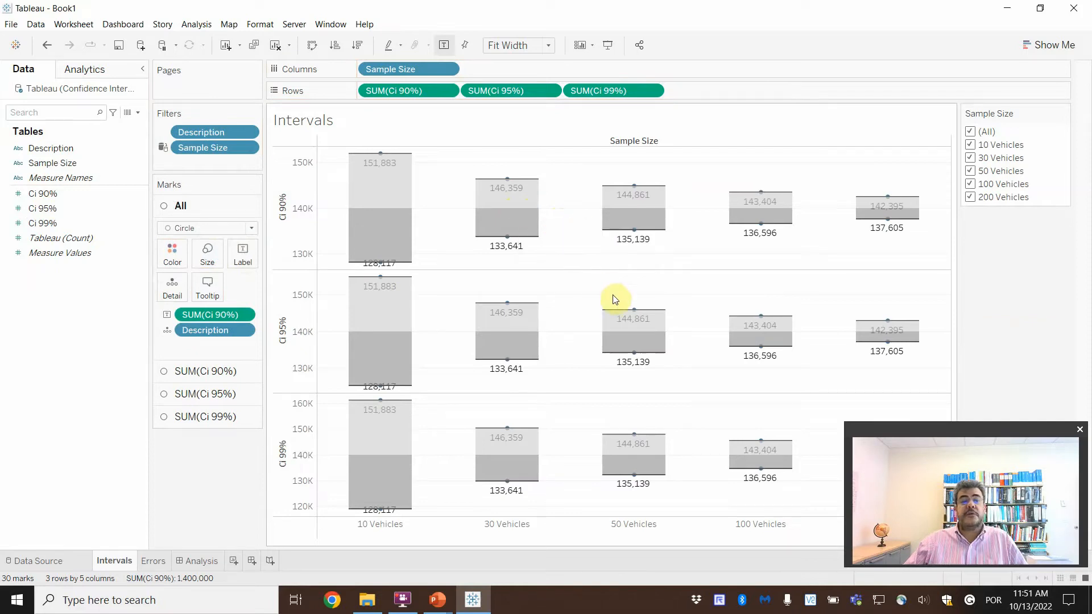
{"action": "mouse_move", "coordinate": [622, 308]}
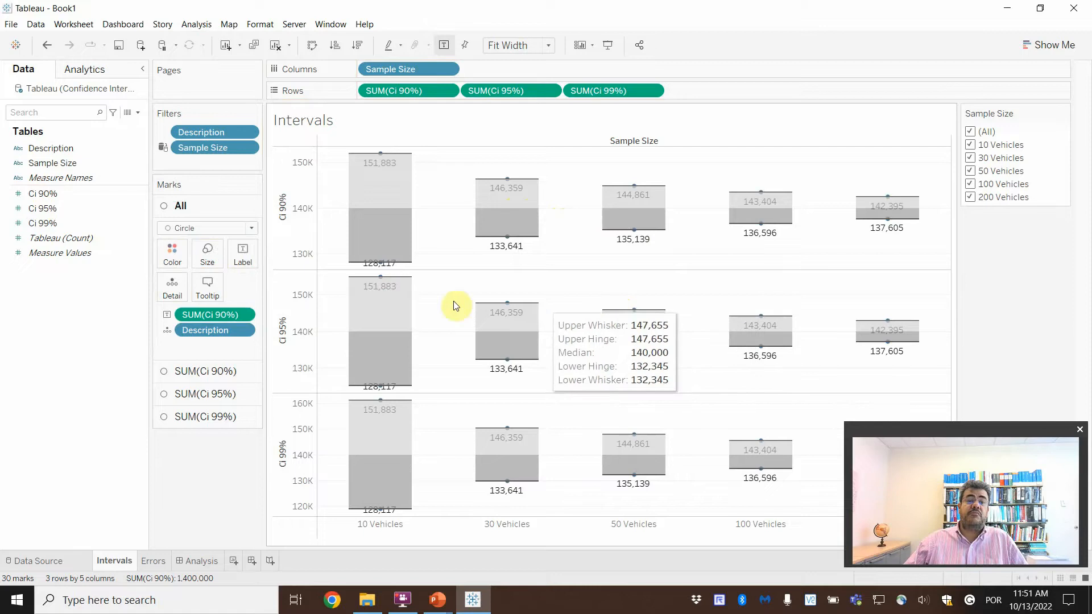
{"action": "left_click", "coordinate": [116, 223]}
{"action": "left_click_drag", "start_coordinate": [49, 209], "coordinate": [85, 323]}
{"action": "left_click_drag", "start_coordinate": [216, 315], "coordinate": [220, 359]}
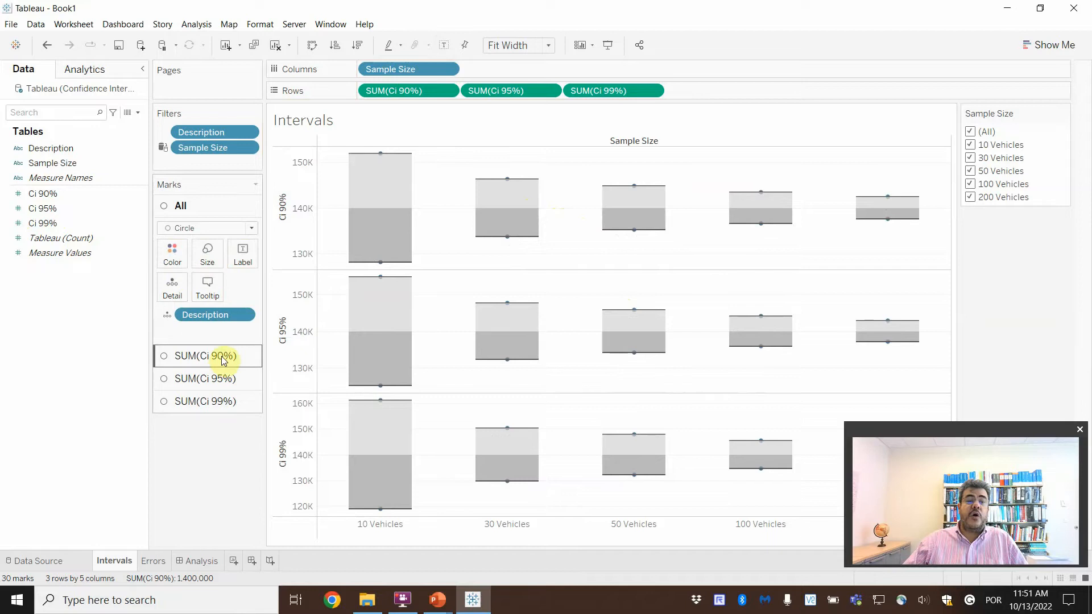
Step: Label the marks of each interval chart with its own measure: Ci 90%, Ci 95% and Ci 99%
{"action": "left_click", "coordinate": [220, 358]}
{"action": "left_click", "coordinate": [71, 222]}
{"action": "left_click_drag", "start_coordinate": [45, 193], "coordinate": [241, 285]}
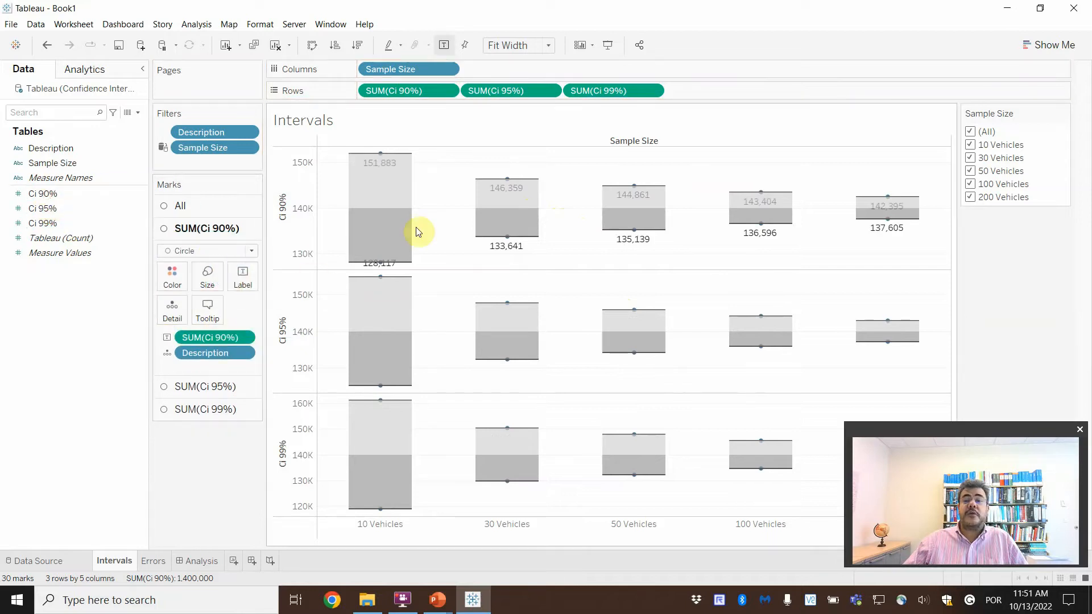
{"action": "left_click", "coordinate": [219, 394]}
{"action": "left_click_drag", "start_coordinate": [45, 208], "coordinate": [254, 310]}
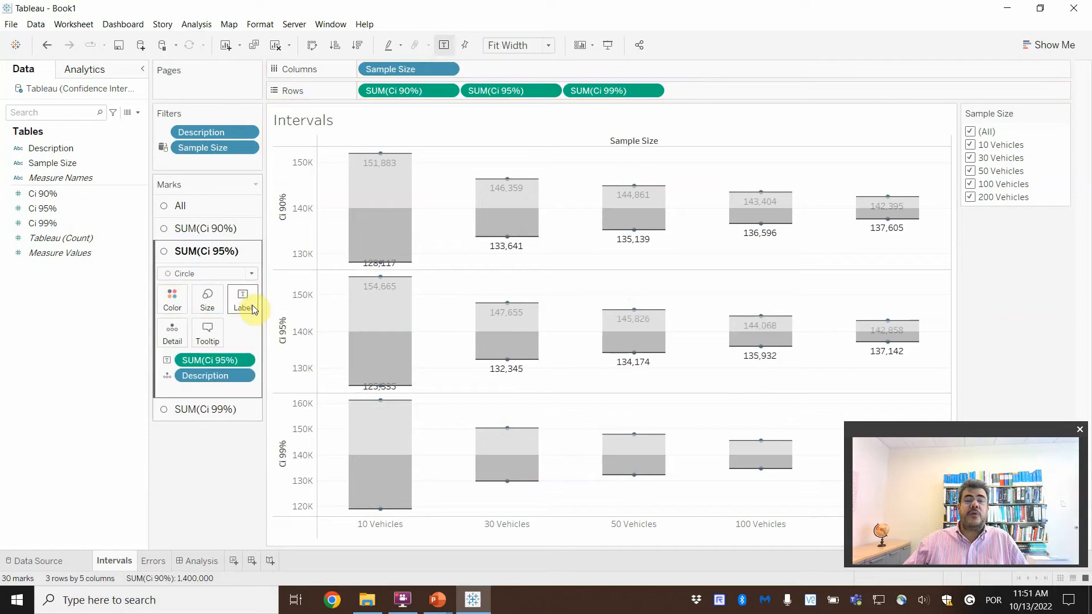
{"action": "left_click", "coordinate": [48, 223]}
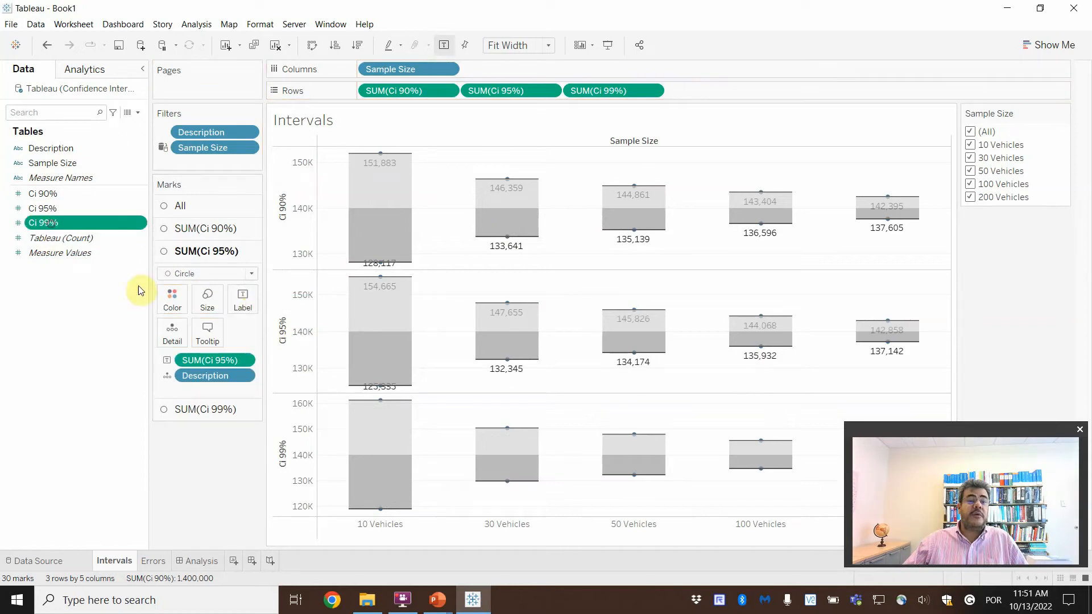
{"action": "left_click", "coordinate": [193, 409]}
{"action": "left_click_drag", "start_coordinate": [45, 223], "coordinate": [244, 319]}
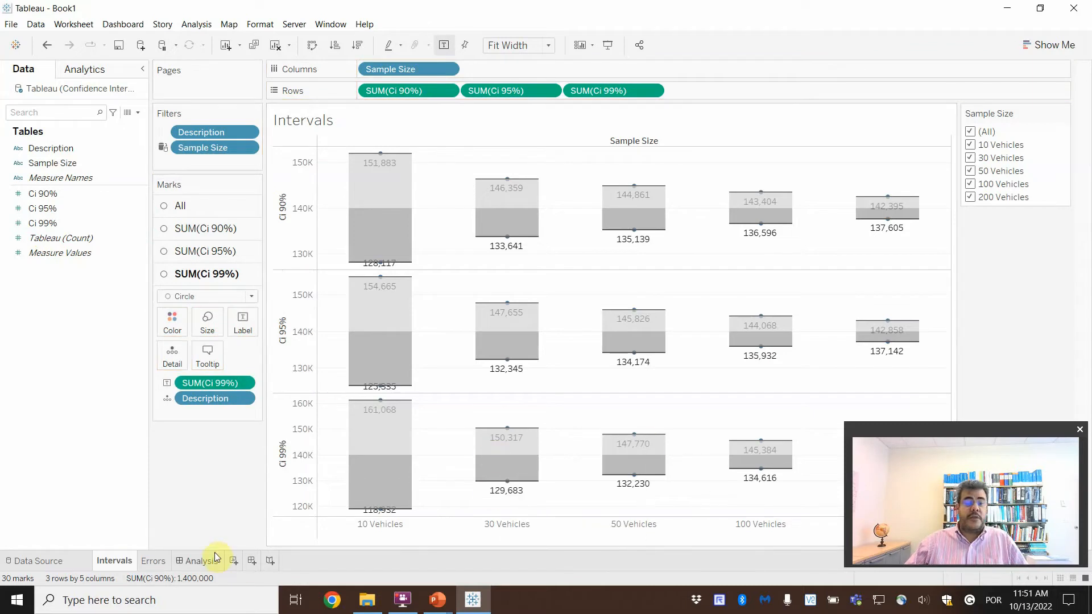
Step: Review the labeled intervals on the Analysis dashboard and return to the Intervals sheet
{"action": "left_click", "coordinate": [194, 561]}
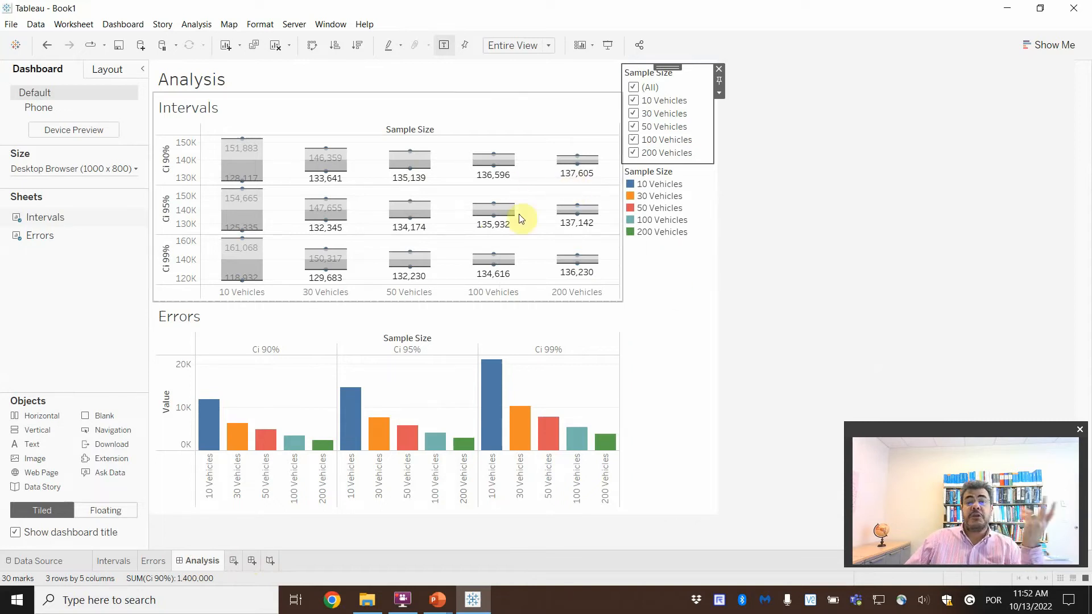
{"action": "left_click", "coordinate": [118, 567]}
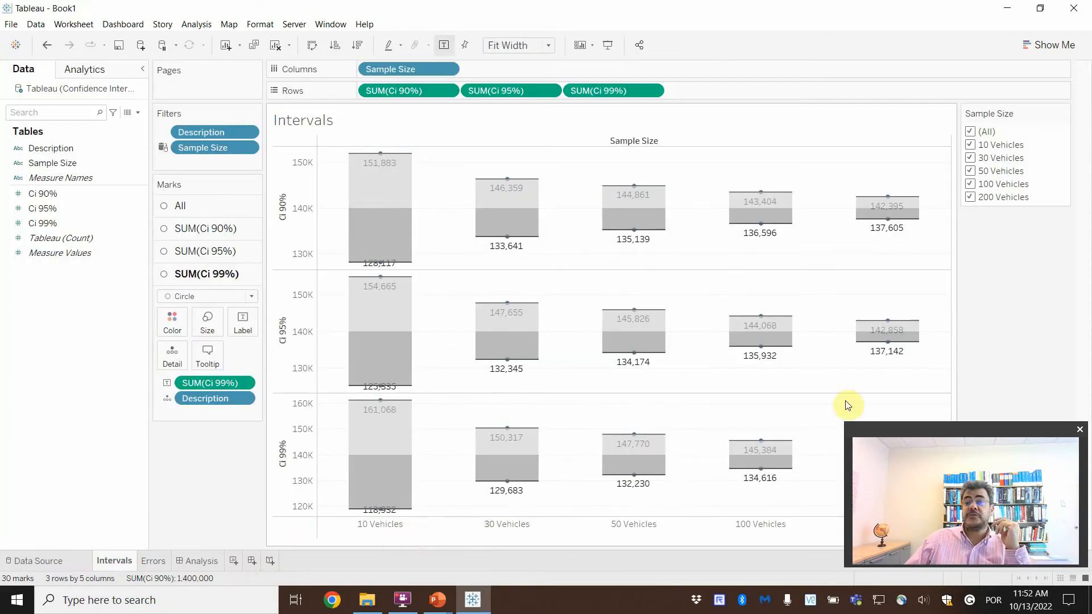
{"action": "left_click_drag", "start_coordinate": [995, 437], "coordinate": [1017, 422]}
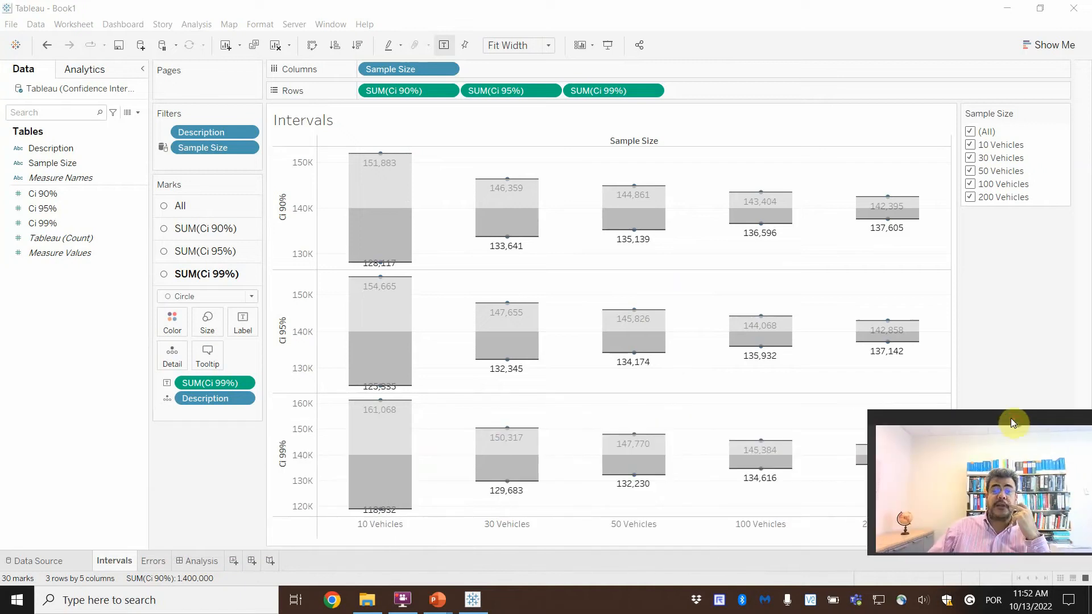
Step: Format the SUM(Ci 99%) label values, trying a teal font color and a red one
{"action": "left_click", "coordinate": [248, 383]}
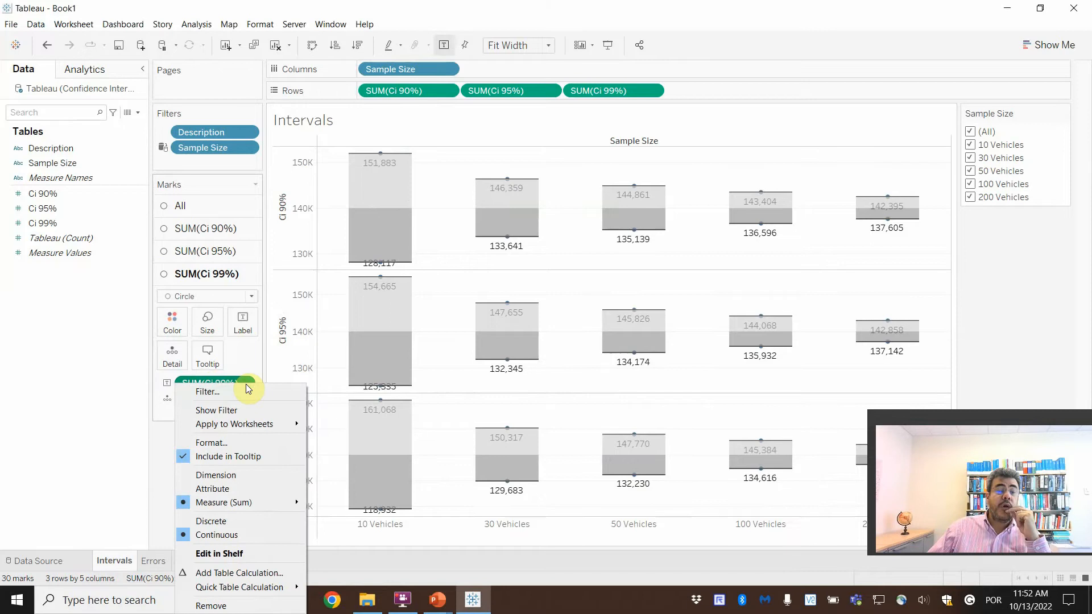
{"action": "left_click", "coordinate": [216, 443]}
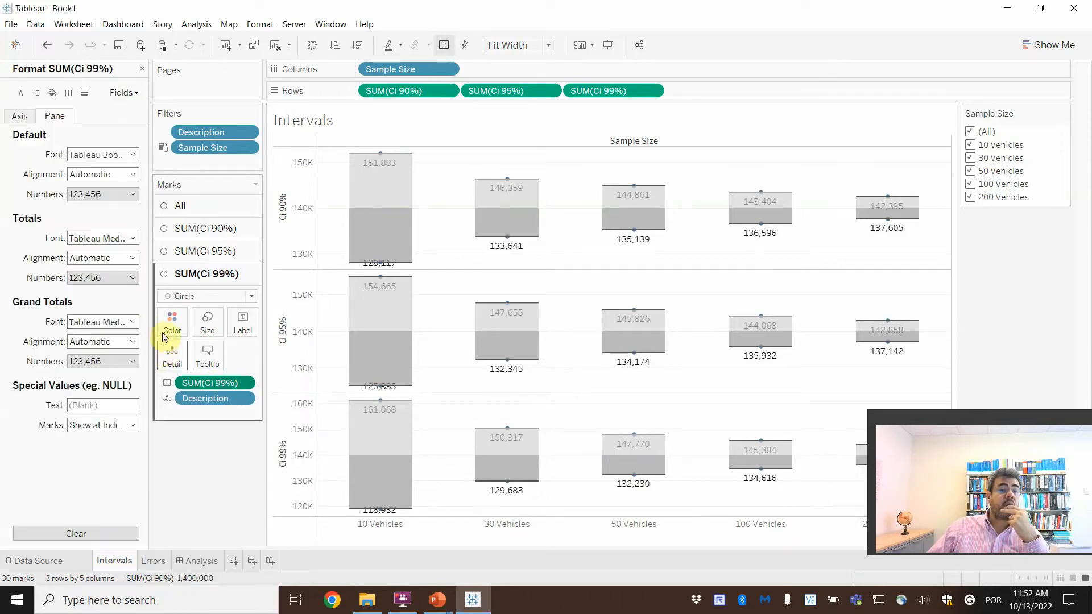
{"action": "left_click", "coordinate": [117, 155]}
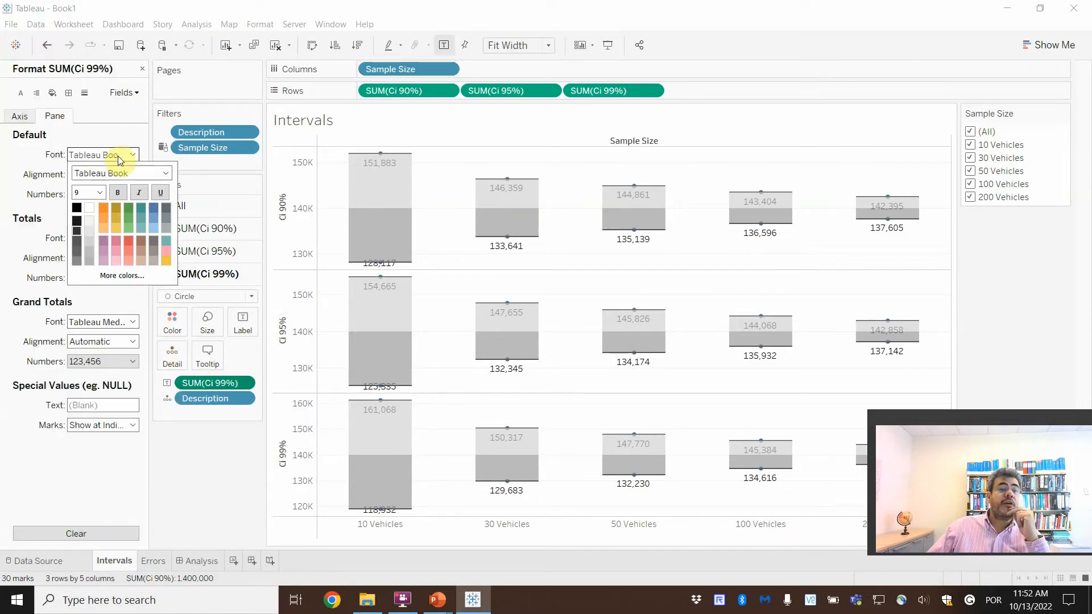
{"action": "left_click", "coordinate": [142, 208]}
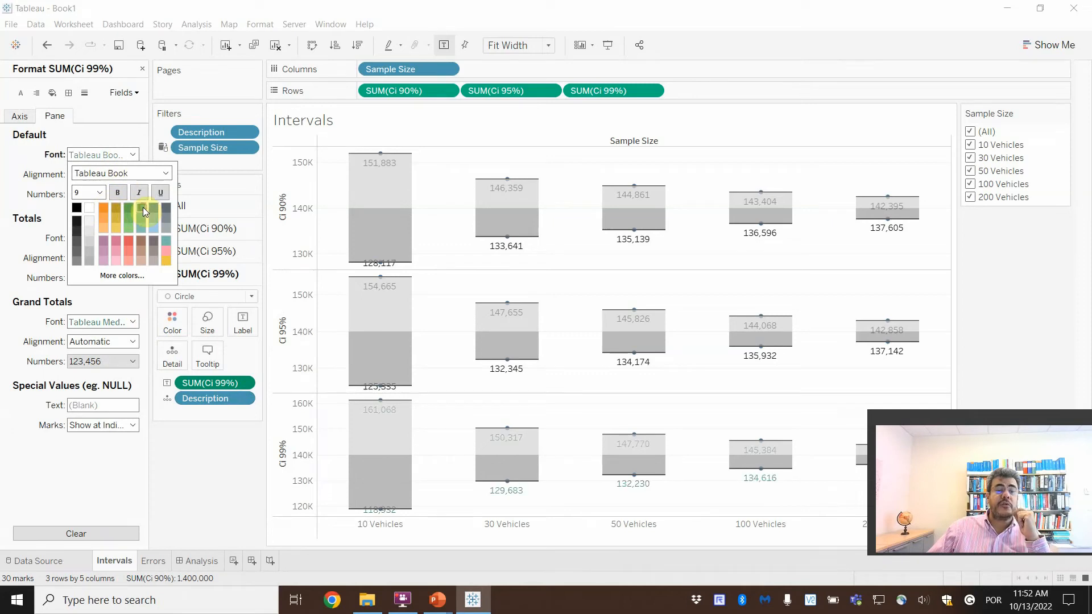
{"action": "left_click", "coordinate": [128, 243]}
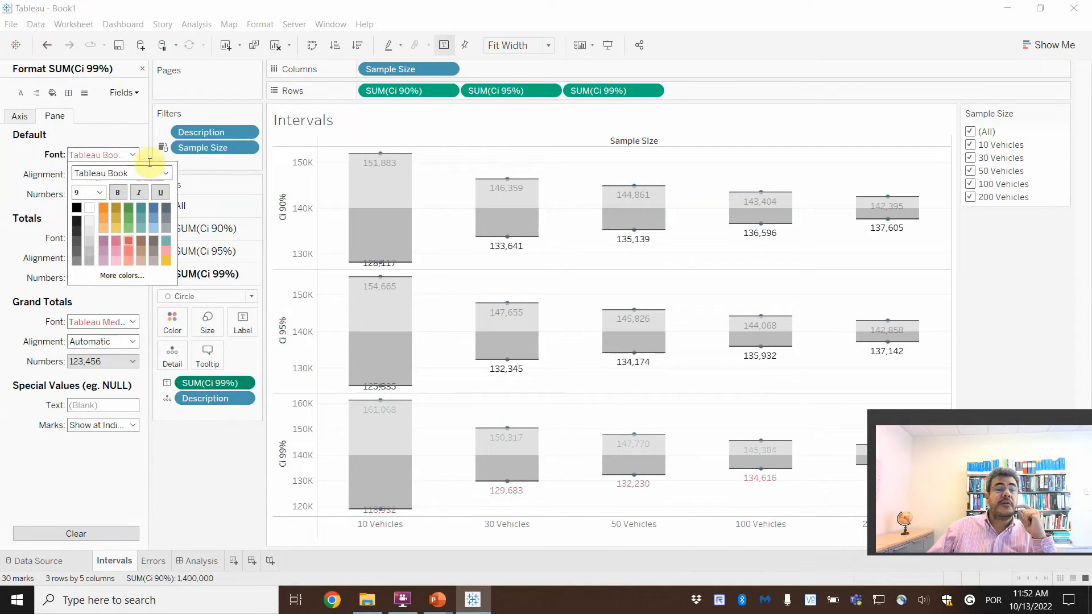
{"action": "left_click", "coordinate": [133, 155]}
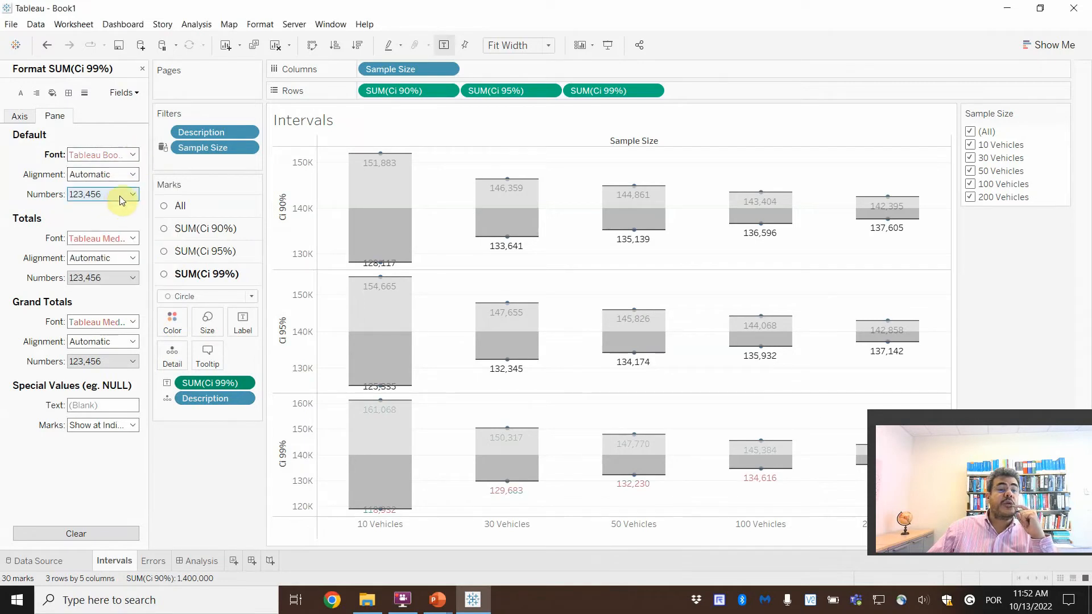
Step: Try a bold font in custom dark red #a70427 for the Ci 99% labels and check it on the Analysis dashboard
{"action": "left_click", "coordinate": [131, 157]}
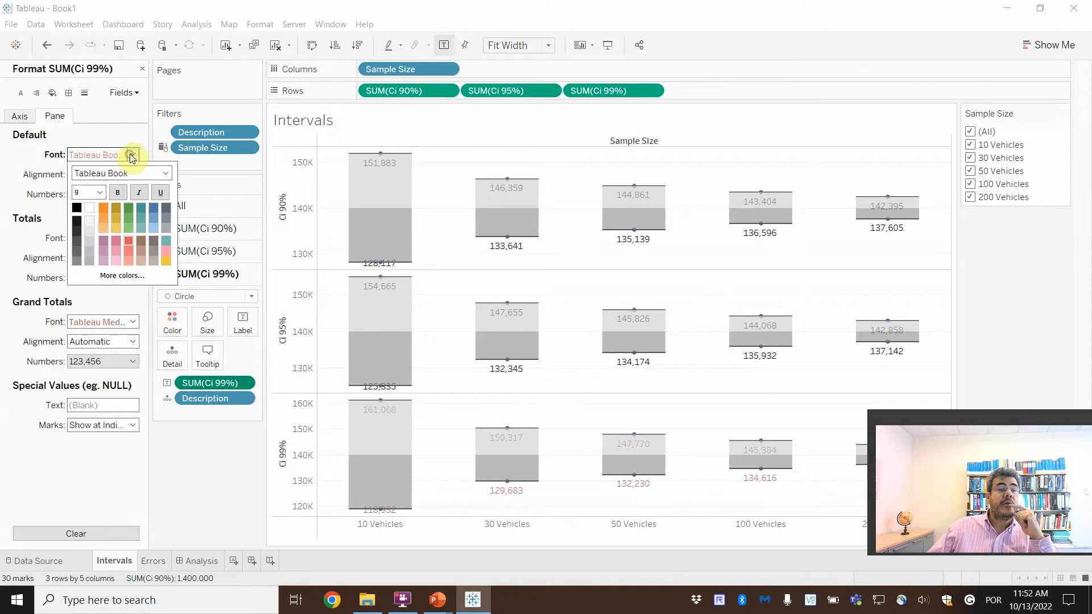
{"action": "left_click", "coordinate": [121, 193]}
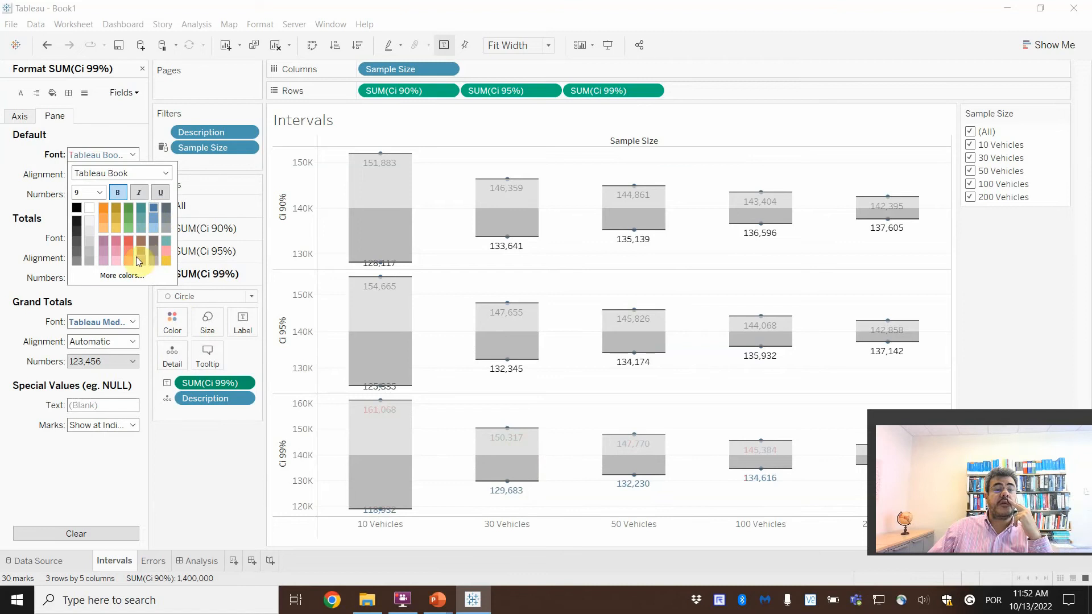
{"action": "left_click", "coordinate": [116, 276]}
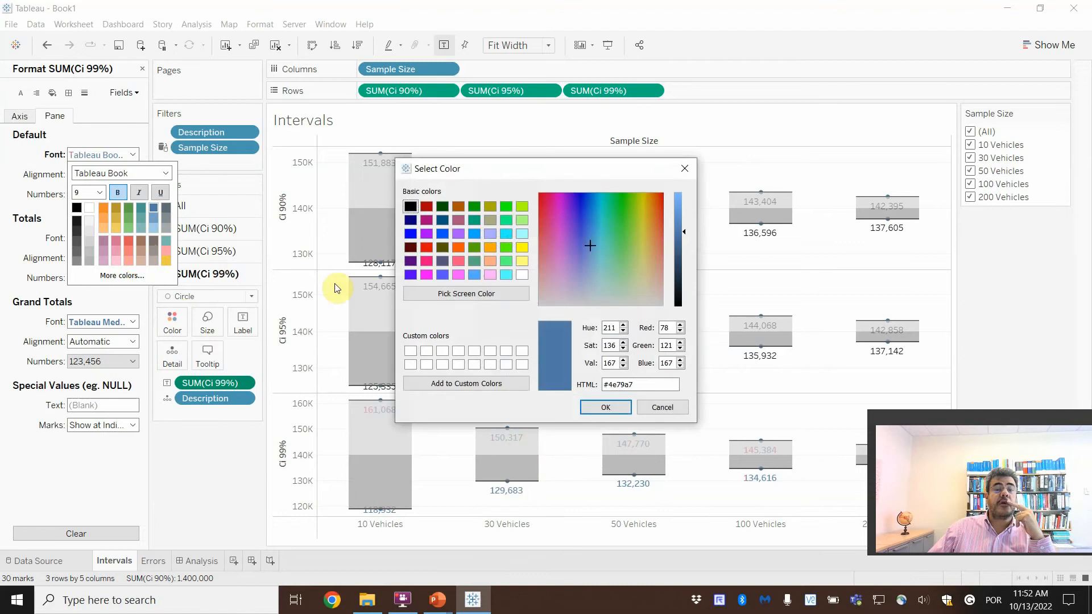
{"action": "left_click", "coordinate": [544, 197]}
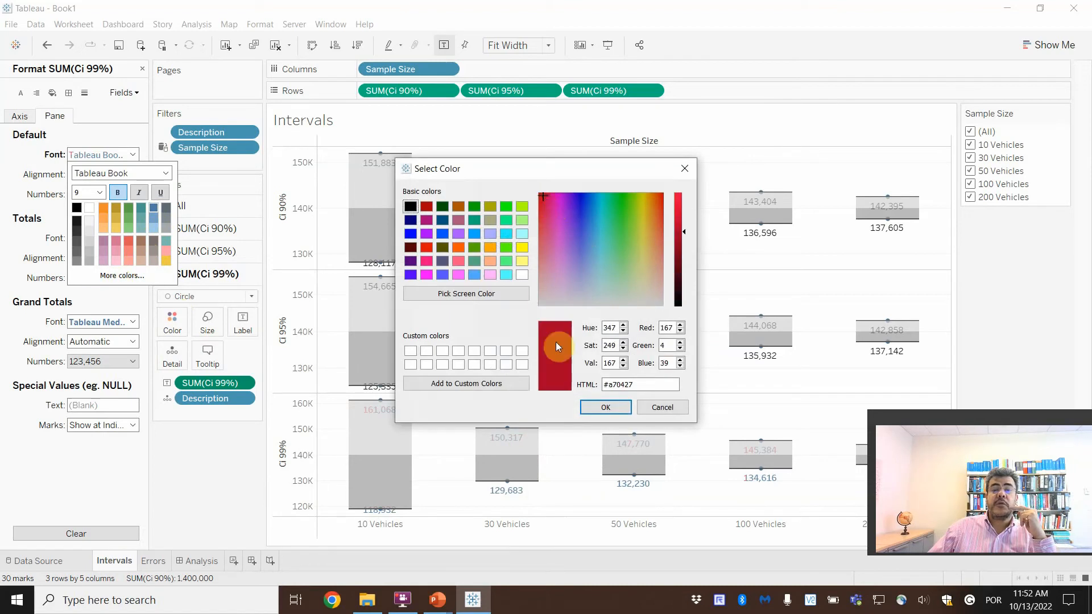
{"action": "left_click", "coordinate": [605, 407]}
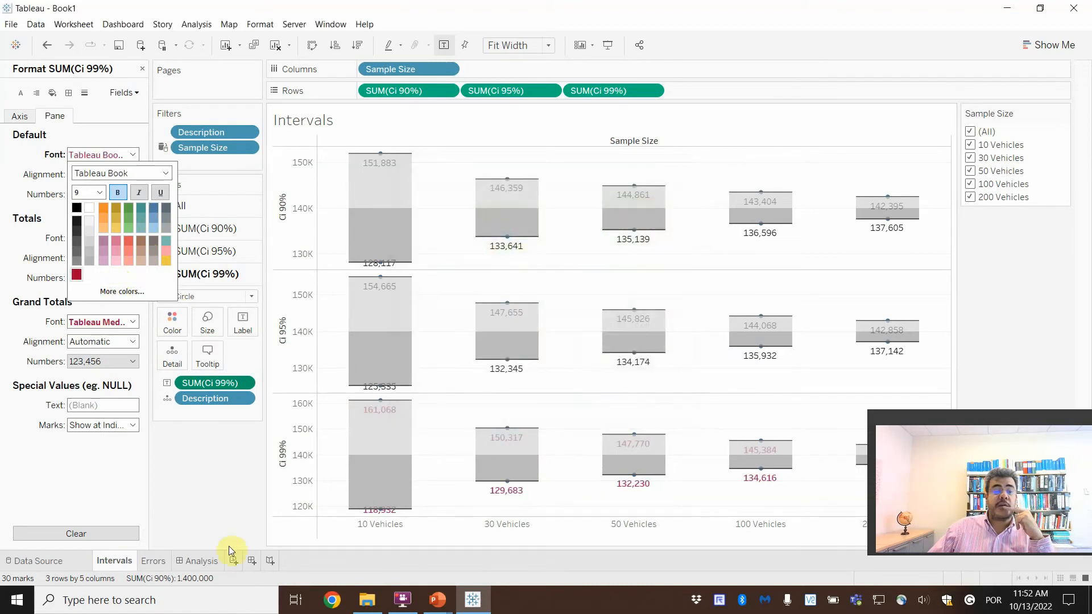
{"action": "left_click", "coordinate": [203, 562]}
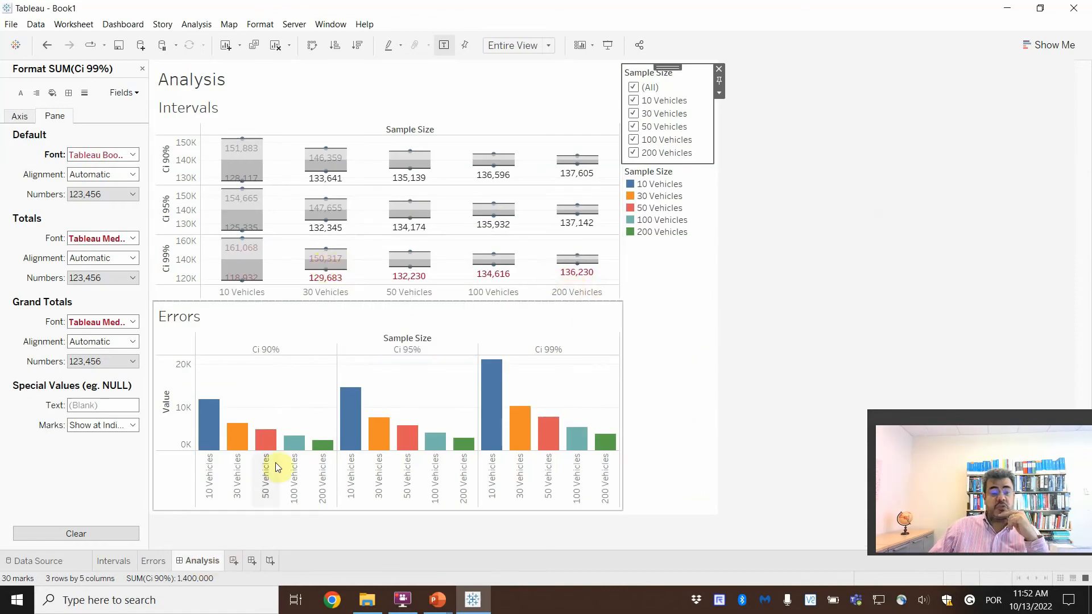
{"action": "left_click", "coordinate": [113, 561]}
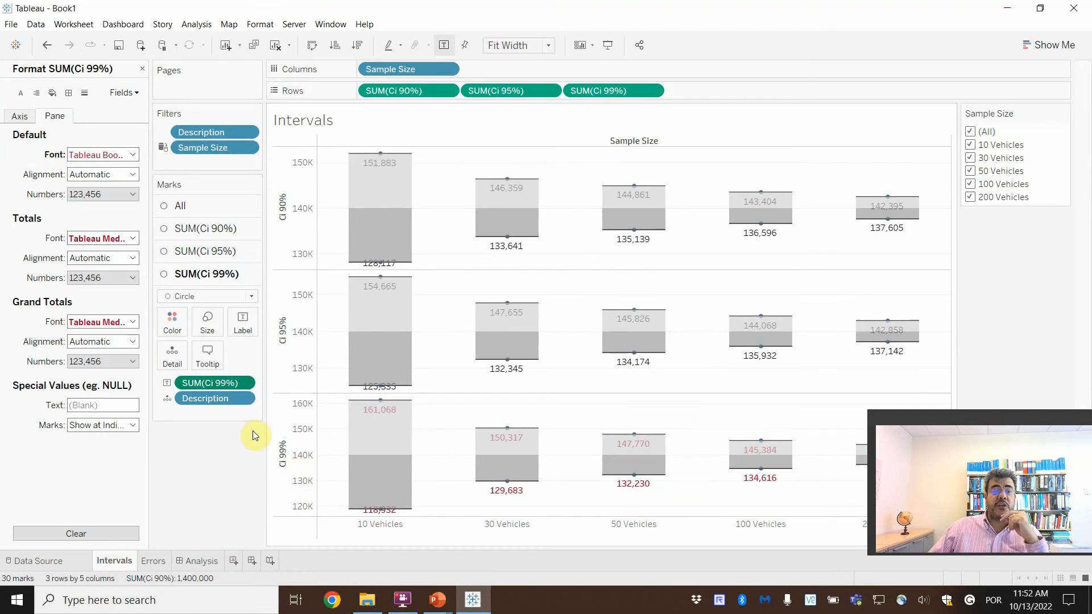
Step: Undo the font formatting of the Ci 99% labels, keeping SUM(Ci 99%) as the mark label
{"action": "key", "text": "ctrl+z"}
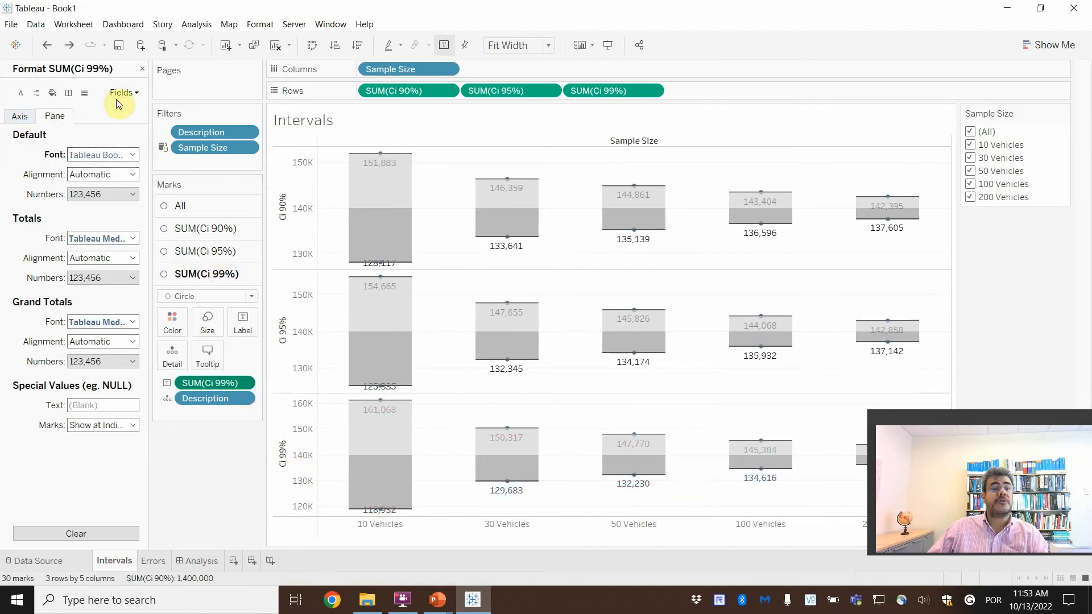
{"action": "left_click", "coordinate": [141, 69]}
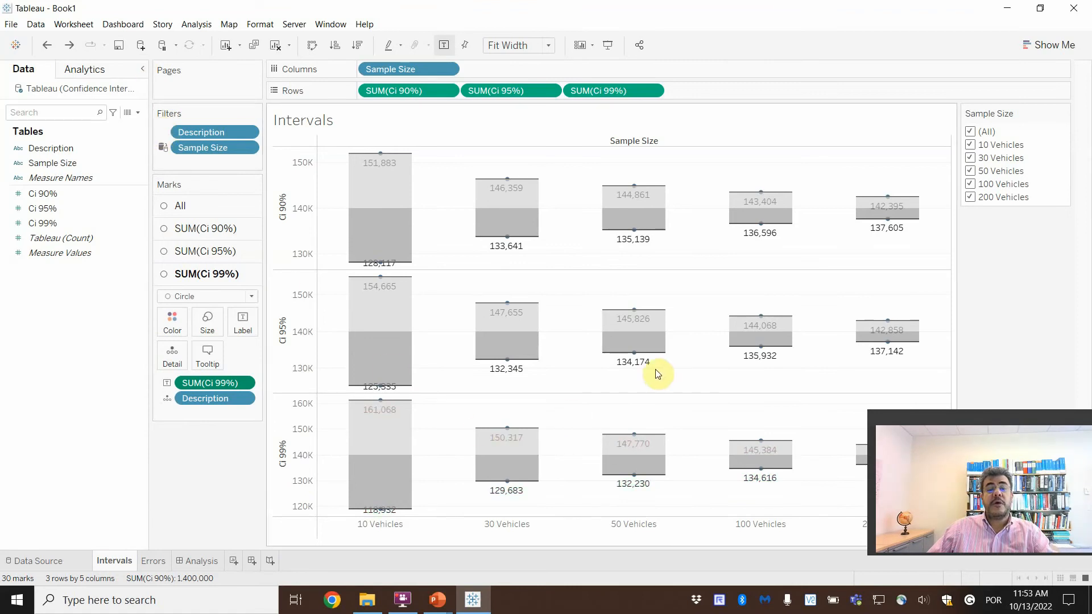
{"action": "key", "text": "ctrl+z"}
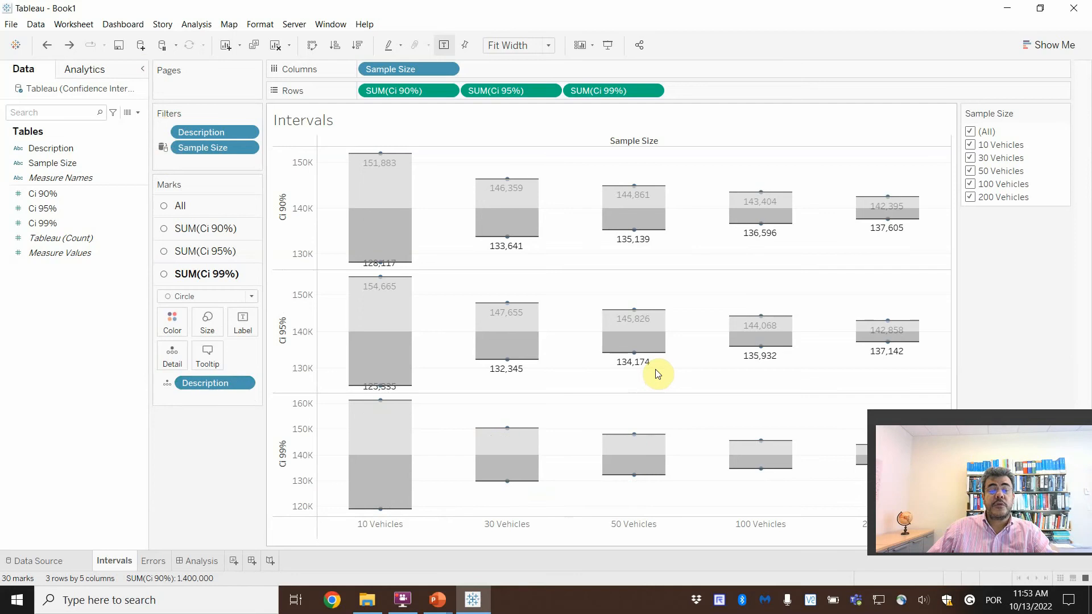
{"action": "key", "text": "ctrl+y"}
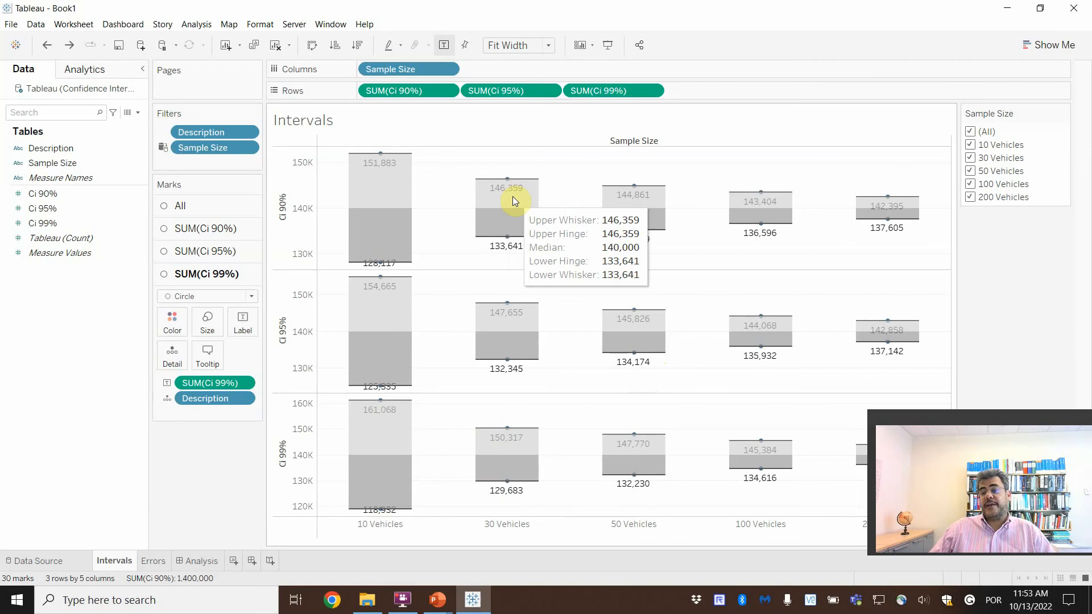
Step: Open the Analysis dashboard to view the interval labels in their default font
{"action": "left_click", "coordinate": [204, 562]}
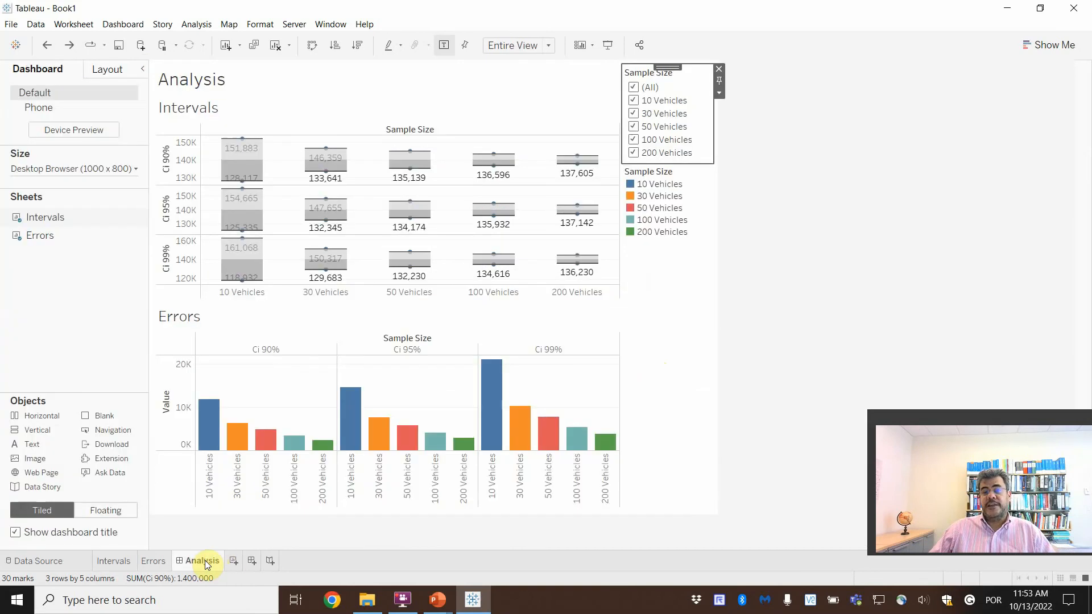